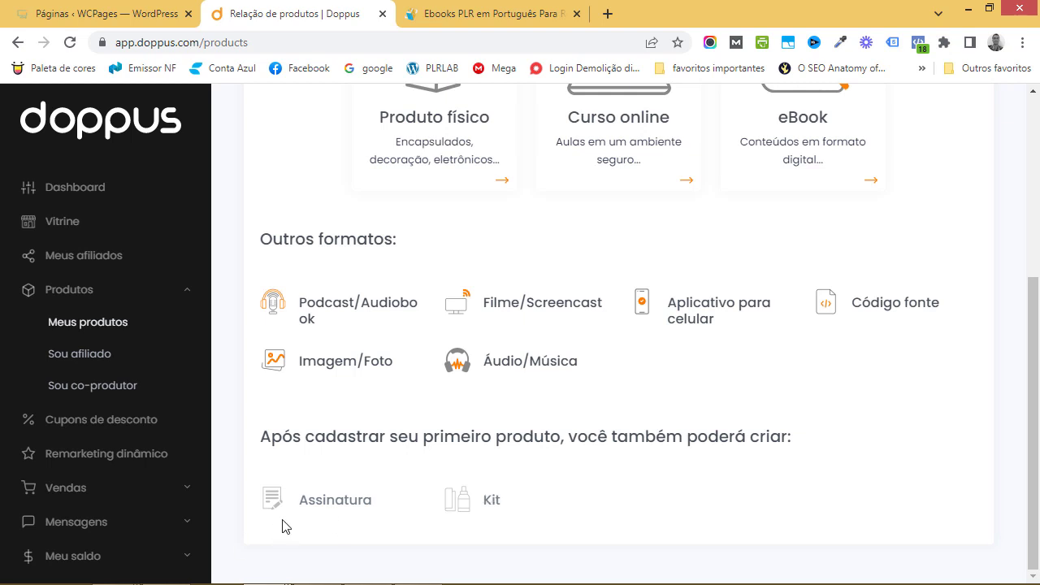
Scroll back up to the 'O que você vai vender?' product type cards
{"action": "scroll", "coordinate": [378, 413], "scroll_direction": "up", "scroll_amount": 4}
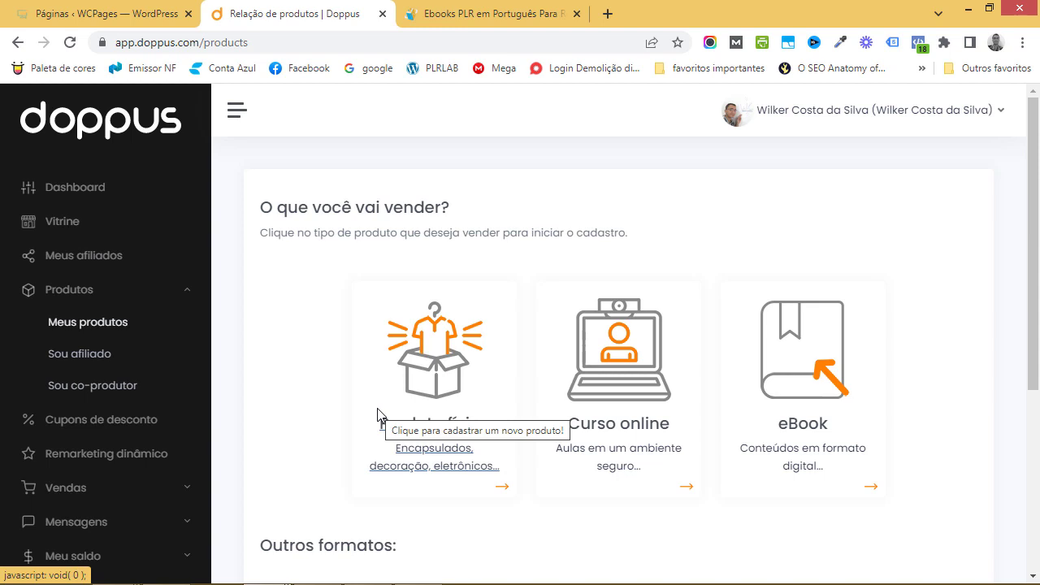
Choose eBook as the product type and name it 'Especialista em ChatGPT'
{"action": "left_click", "coordinate": [800, 365]}
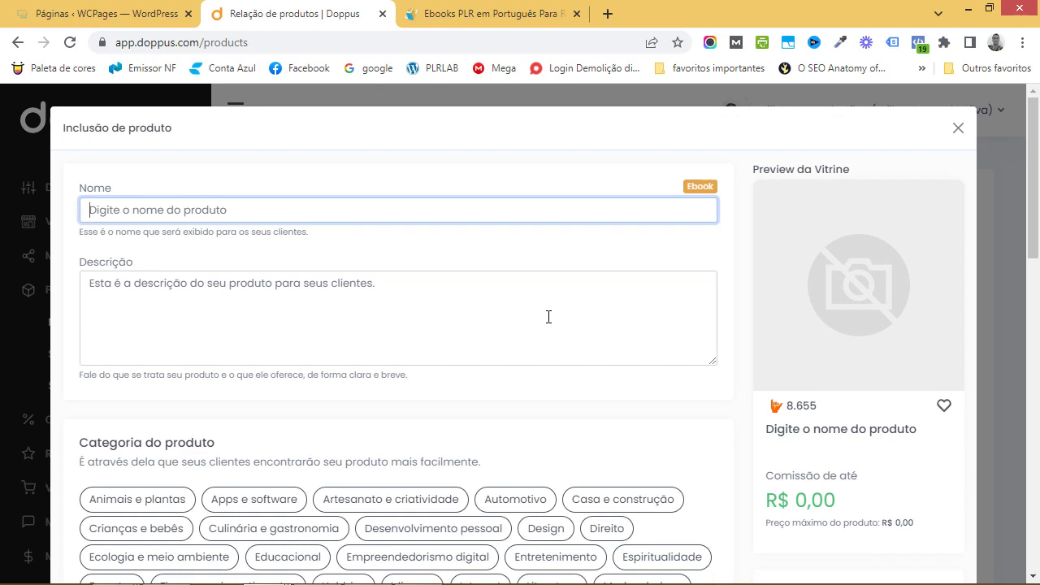
{"action": "type", "text": "Especialista em ChatGPT"}
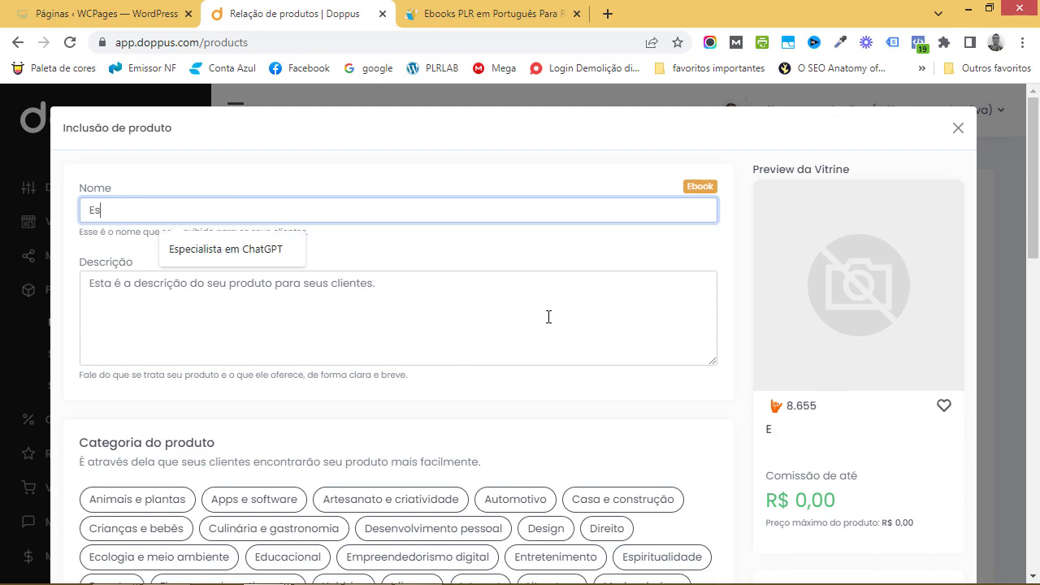
{"action": "left_click", "coordinate": [221, 249]}
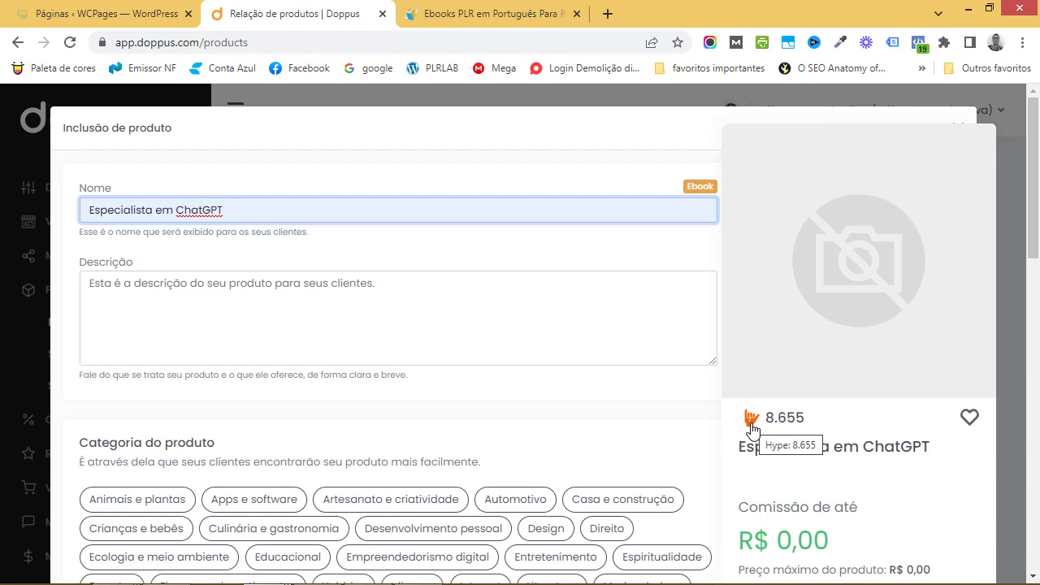
{"action": "left_click", "coordinate": [301, 314]}
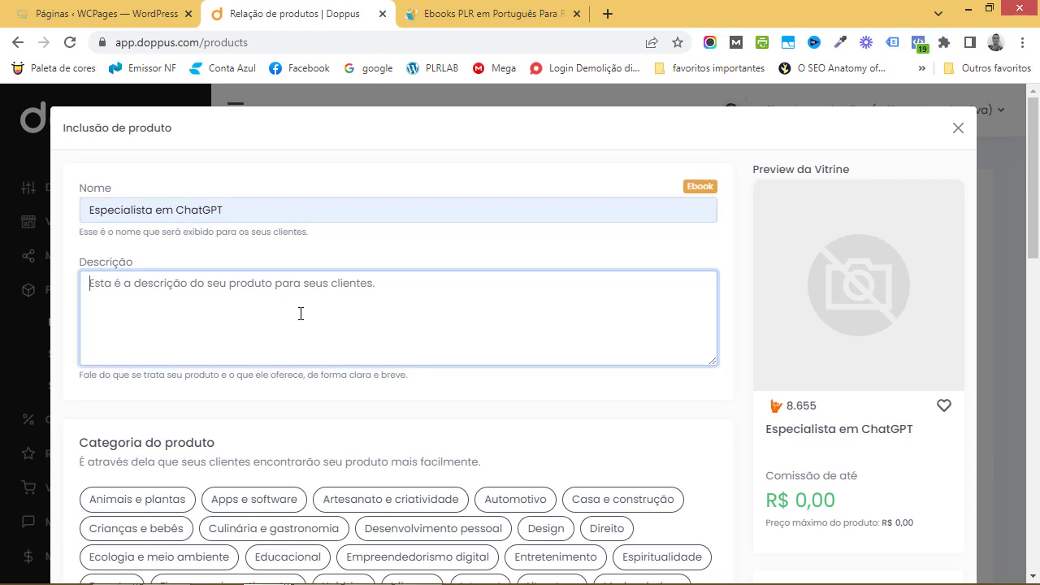
Begin the description: 'Esse produto tem por objetivo lhe ensinar como funciona a plataforma ChatGPT'
{"action": "type", "text": "Espe"}
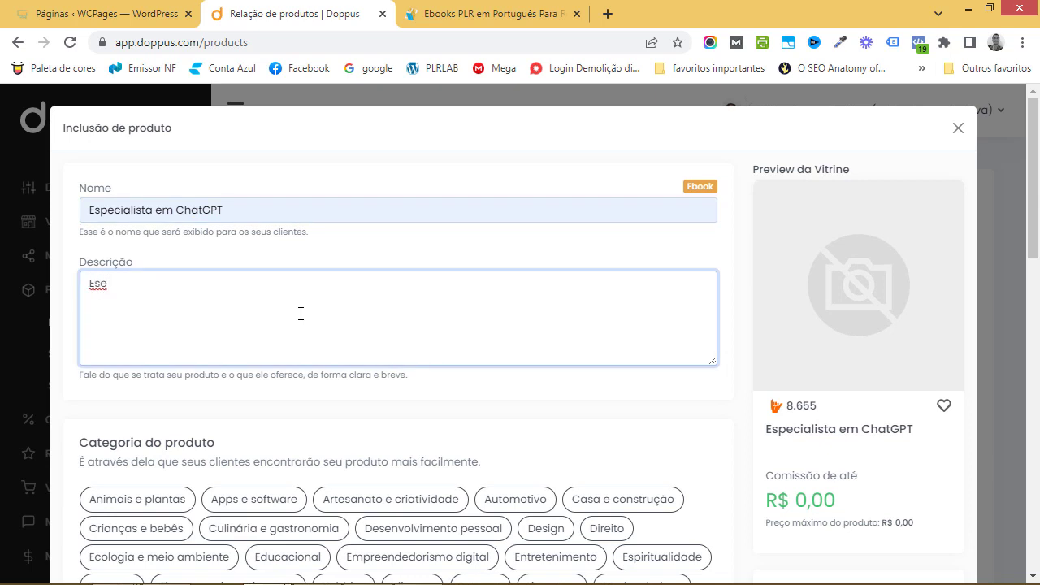
{"action": "key", "text": "BackSpace"}
{"action": "key", "text": "BackSpace"}
{"action": "type", "text": "se"}
{"action": "key", "text": "BackSpace"}
{"action": "key", "text": "BackSpace"}
{"action": "type", "text": "se produto tem por obej"}
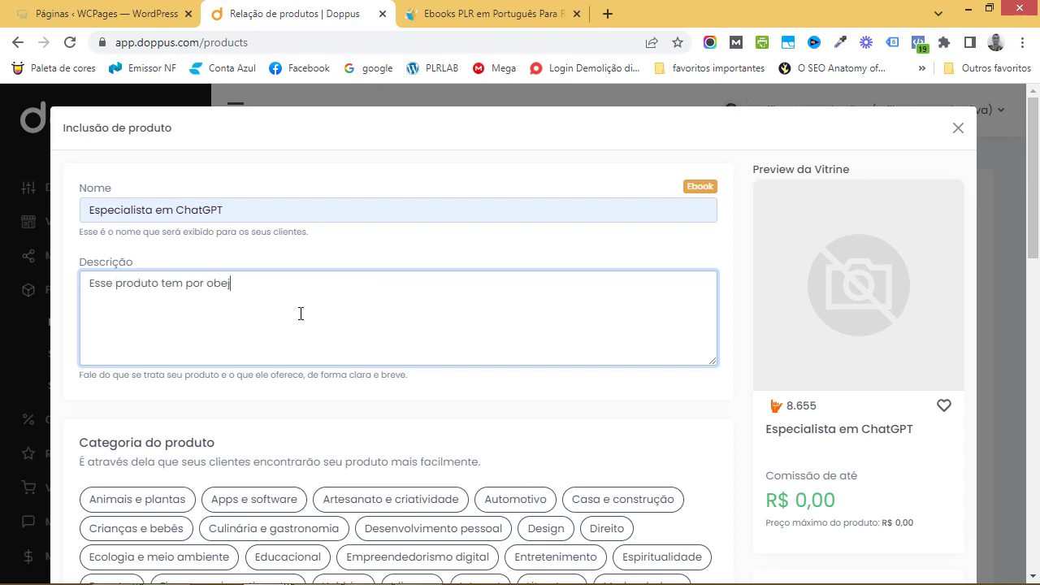
{"action": "key", "text": "BackSpace"}
{"action": "type", "text": "jetivo lhe ensinar como funciona a pla"}
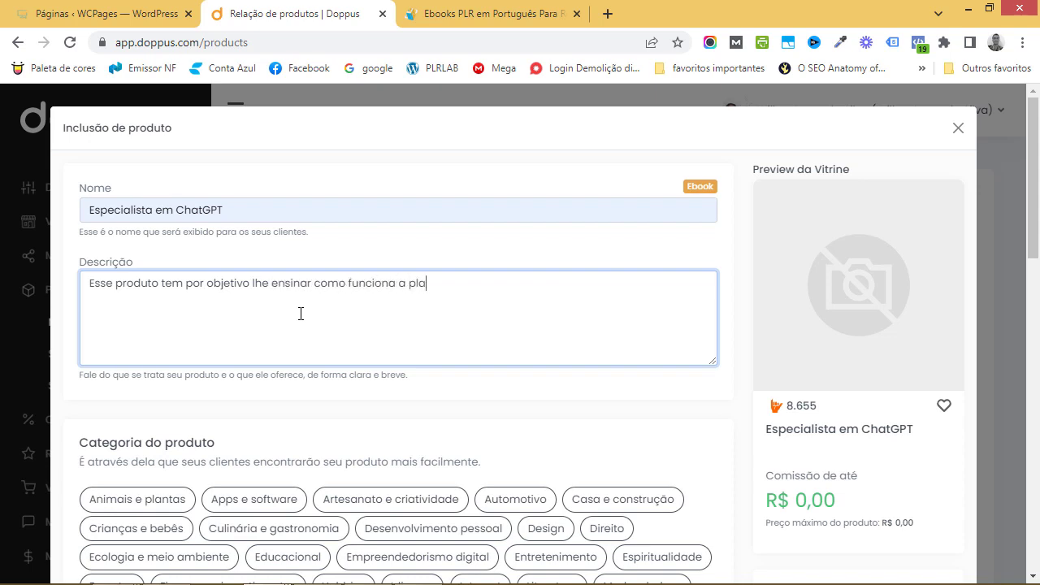
{"action": "type", "text": "taforma ChatGPT "}
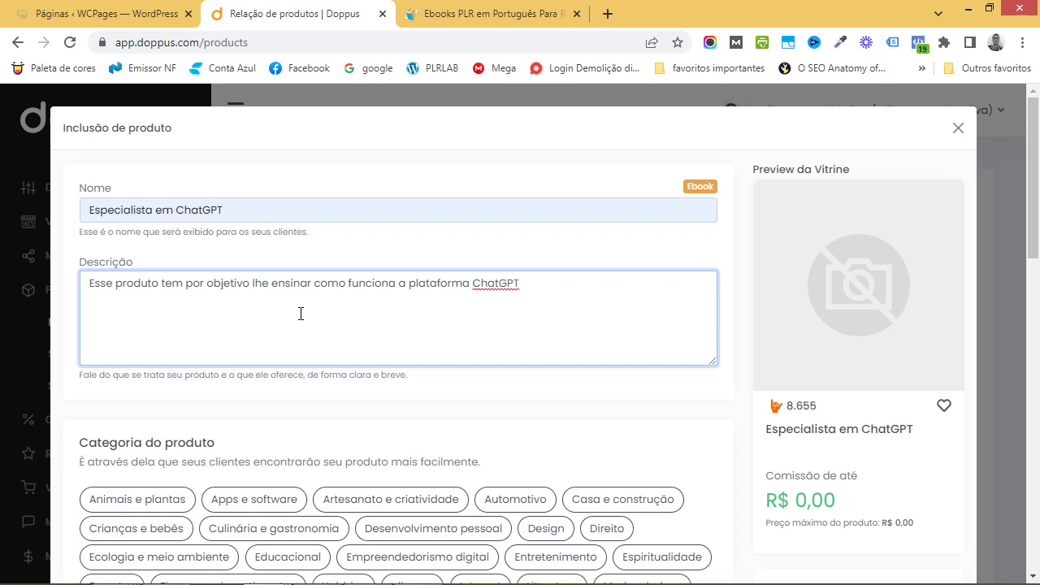
{"action": "type", "text": "e com isso lhe tornar um avel"}
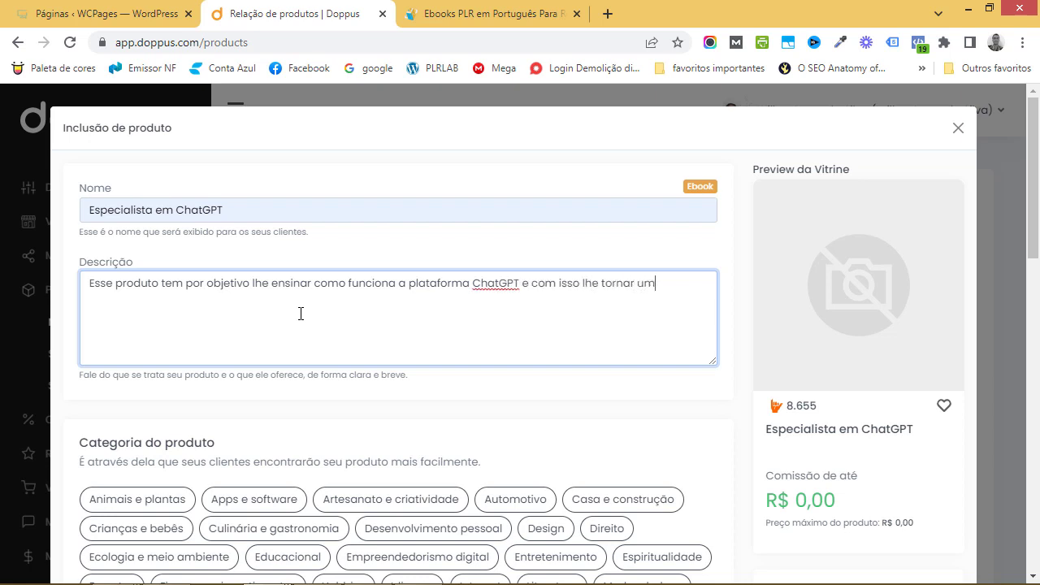
Finish the description with 'e com isso lhe tornar um verdadeiro especialista nessa ferramenta!'
{"action": "key", "text": "BackSpace"}
{"action": "key", "text": "BackSpace"}
{"action": "key", "text": "BackSpace"}
{"action": "key", "text": "BackSpace"}
{"action": "type", "text": "verdadeiro espec"}
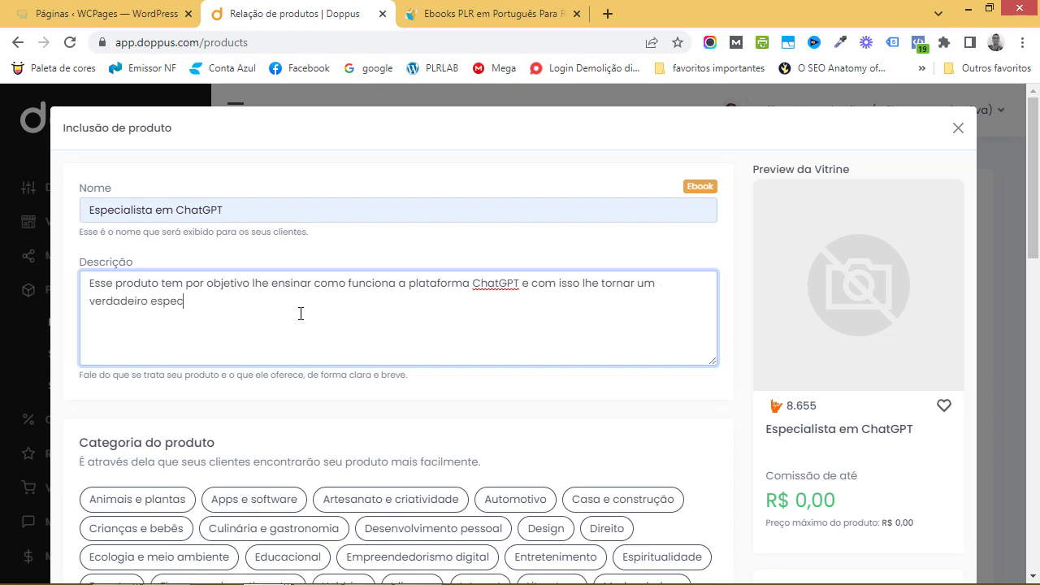
{"action": "type", "text": "ialista nessa ferreamenta"}
{"action": "key", "text": "BackSpace"}
{"action": "key", "text": "BackSpace"}
{"action": "key", "text": "BackSpace"}
{"action": "key", "text": "BackSpace"}
{"action": "key", "text": "BackSpace"}
{"action": "key", "text": "BackSpace"}
{"action": "key", "text": "BackSpace"}
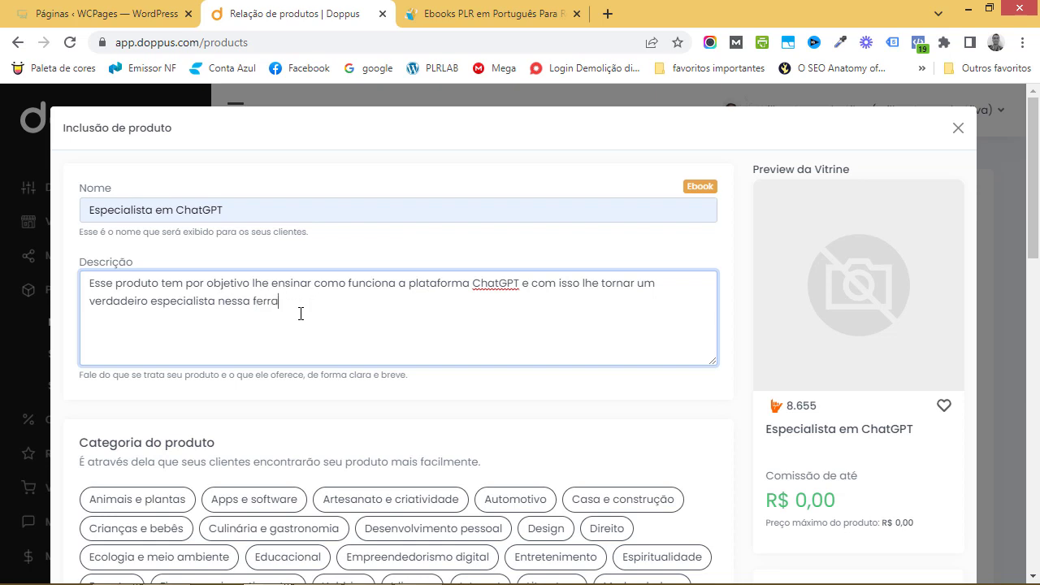
{"action": "type", "text": "amenta!"}
Set the eBook's product category to Empreendedorismo digital
{"action": "scroll", "coordinate": [420, 302], "scroll_direction": "down", "scroll_amount": 3}
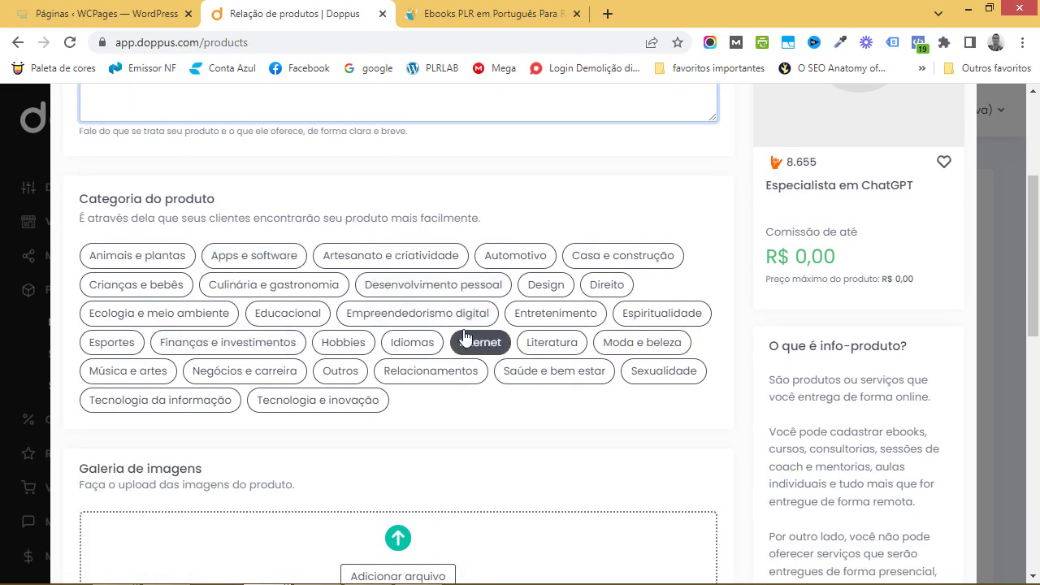
{"action": "left_click", "coordinate": [439, 318]}
{"action": "left_click", "coordinate": [508, 375]}
{"action": "scroll", "coordinate": [500, 390], "scroll_direction": "down", "scroll_amount": 1}
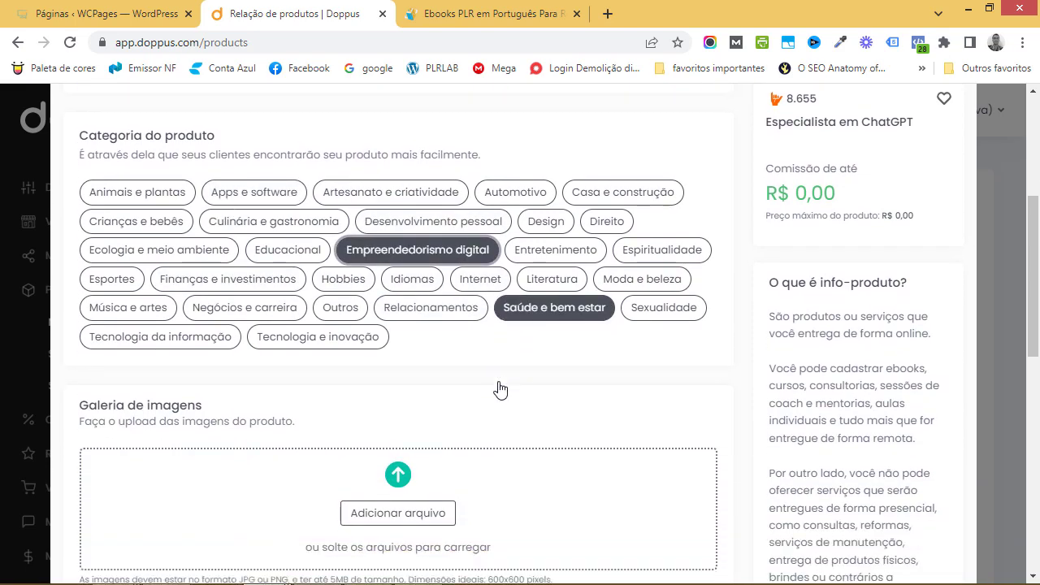
{"action": "scroll", "coordinate": [499, 390], "scroll_direction": "down", "scroll_amount": 2}
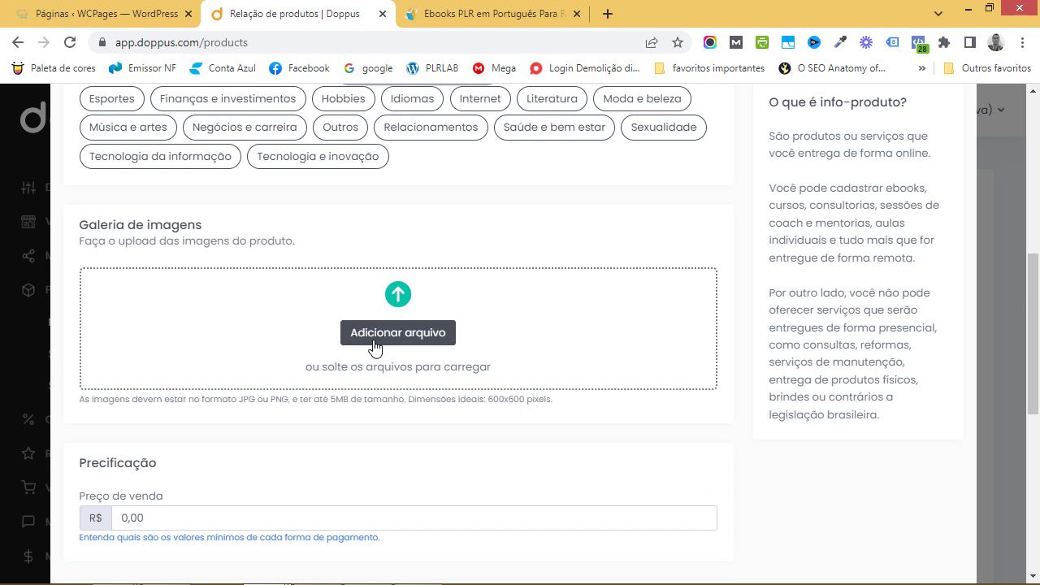
Upload CAPA 3D 03 from Área de Trabalho > Especialista em ChatGPT > gráficos to the gallery
{"action": "left_click", "coordinate": [372, 344]}
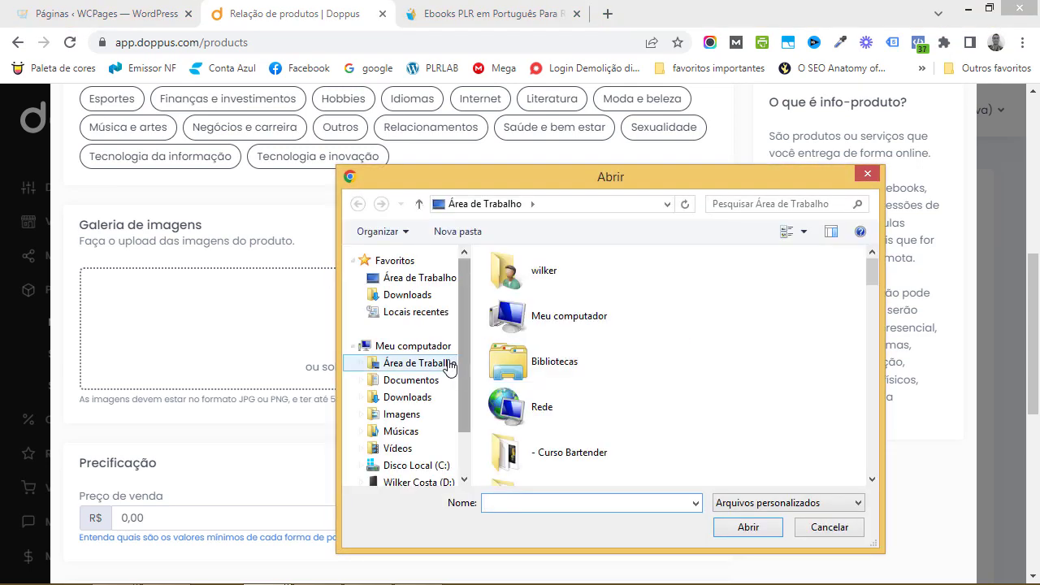
{"action": "left_click", "coordinate": [443, 363]}
{"action": "scroll", "coordinate": [772, 325], "scroll_direction": "down", "scroll_amount": 3}
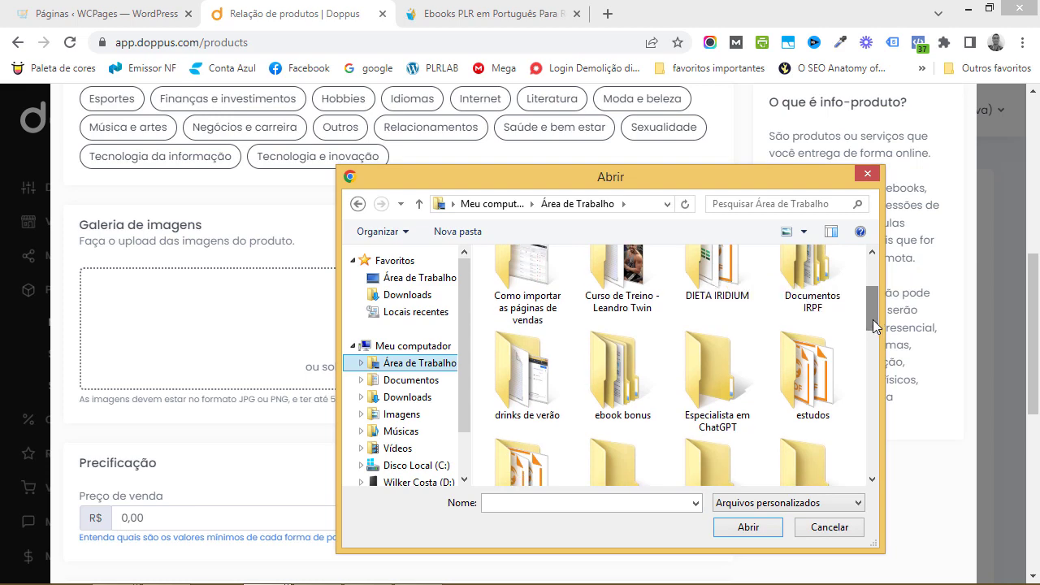
{"action": "double_click", "coordinate": [719, 403]}
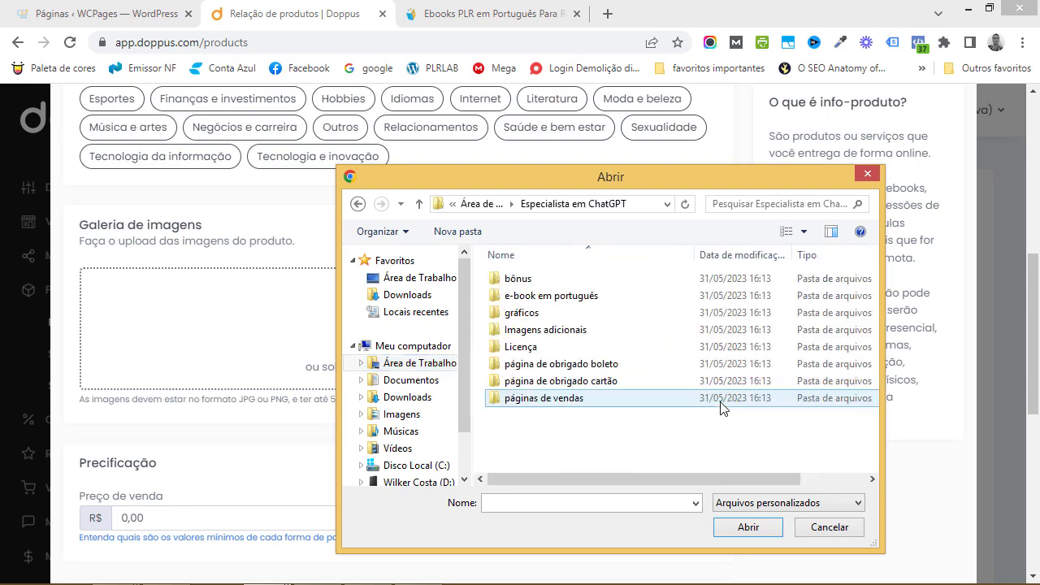
{"action": "double_click", "coordinate": [524, 314]}
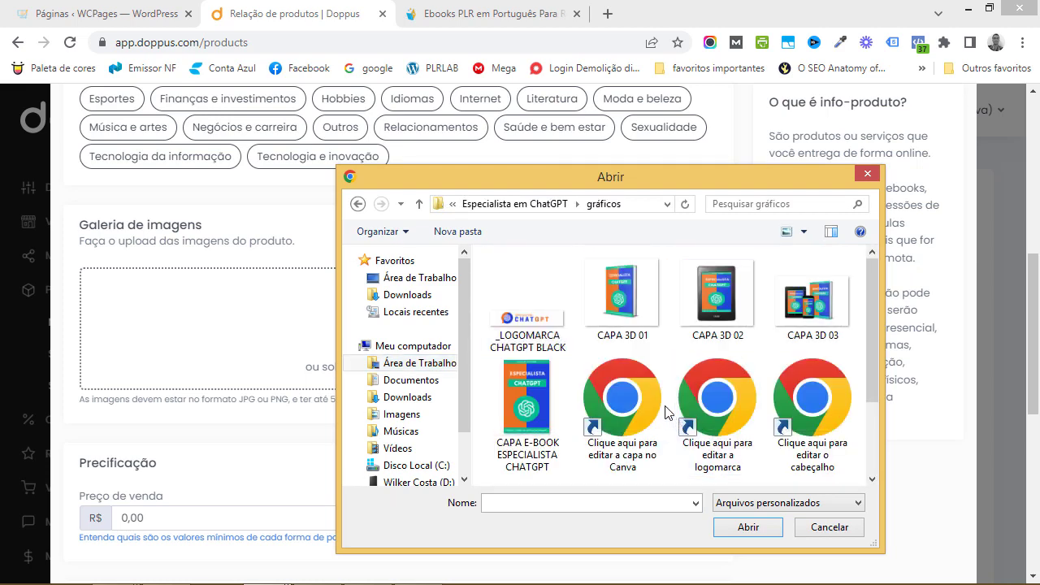
{"action": "left_click", "coordinate": [804, 313]}
{"action": "left_click", "coordinate": [749, 528]}
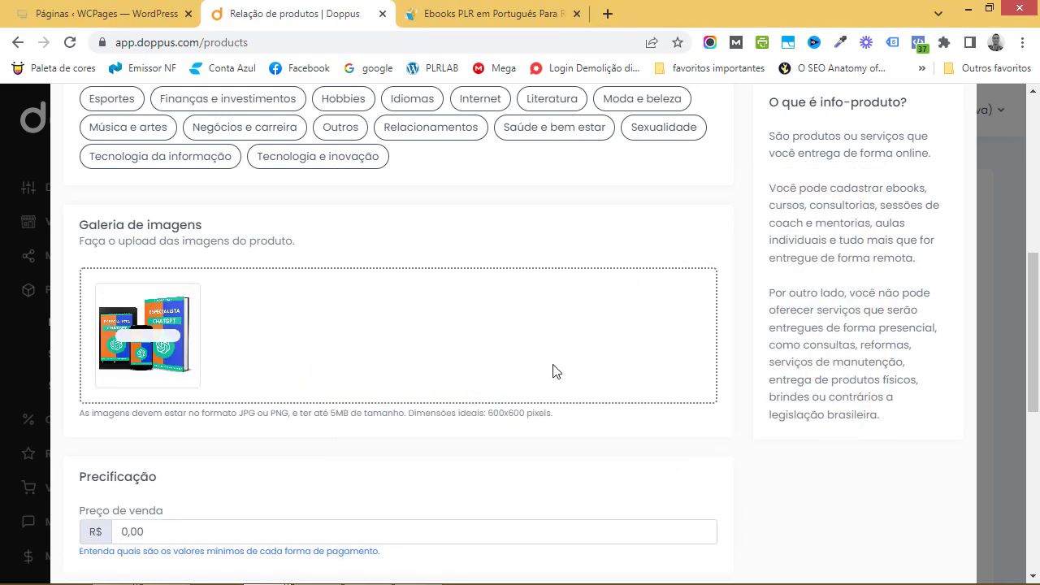
Set the Preço de venda to R$ 67,00
{"action": "scroll", "coordinate": [551, 365], "scroll_direction": "down", "scroll_amount": 1}
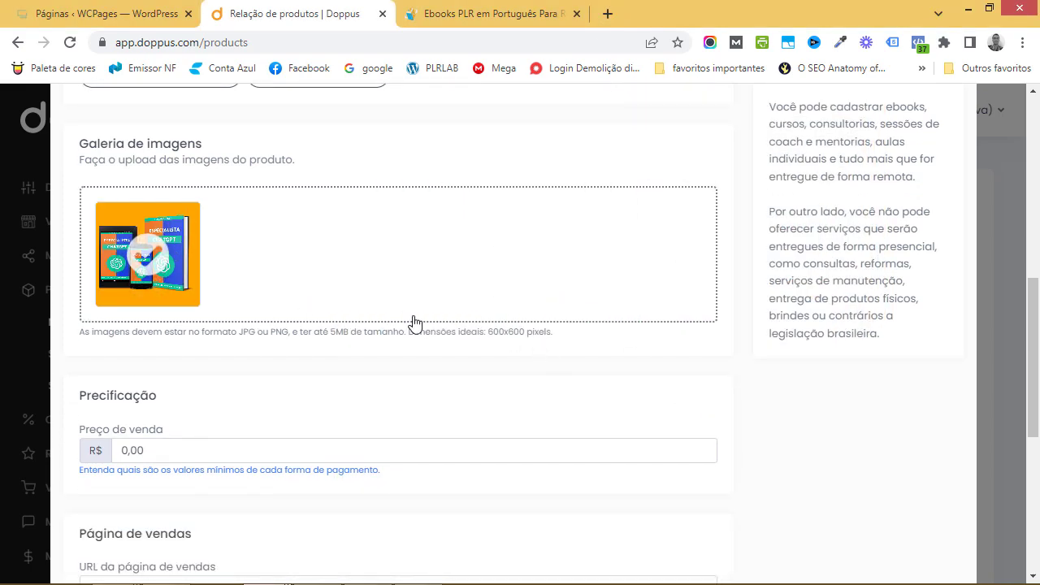
{"action": "scroll", "coordinate": [414, 323], "scroll_direction": "down", "scroll_amount": 1}
{"action": "scroll", "coordinate": [404, 323], "scroll_direction": "up", "scroll_amount": 3}
{"action": "scroll", "coordinate": [813, 244], "scroll_direction": "up", "scroll_amount": 5}
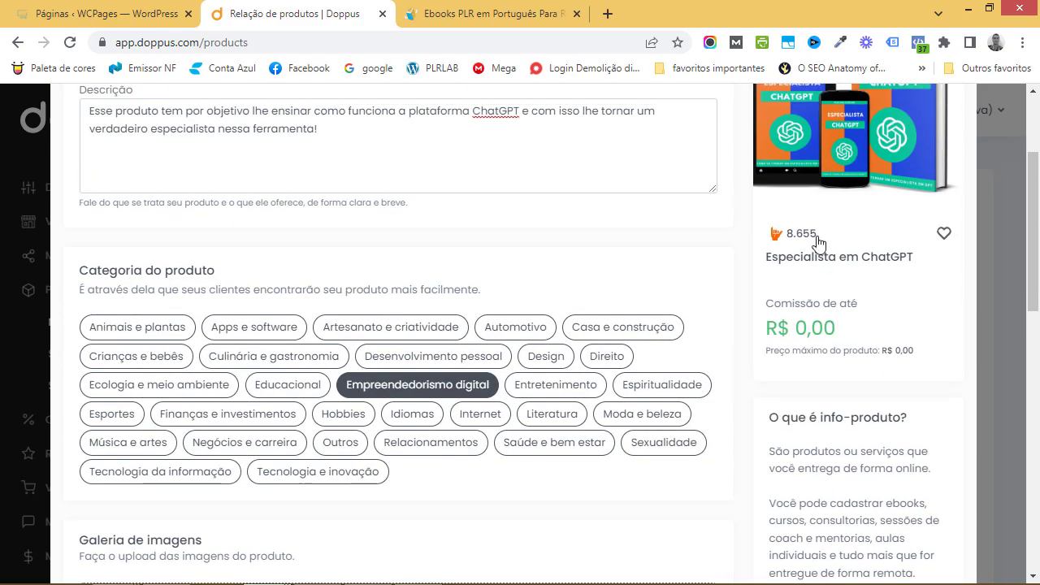
{"action": "scroll", "coordinate": [821, 260], "scroll_direction": "down", "scroll_amount": 1}
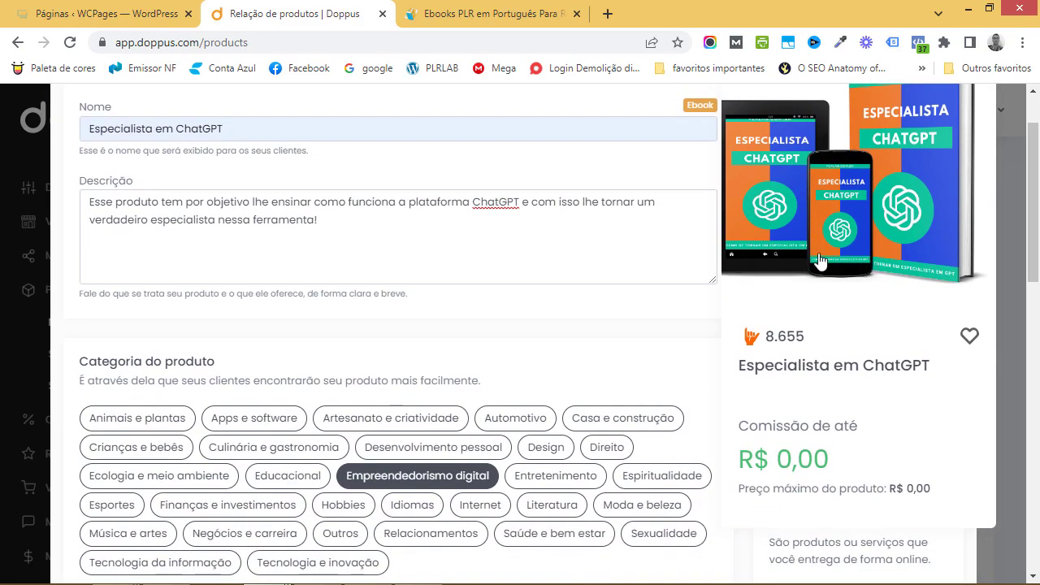
{"action": "left_click", "coordinate": [495, 424]}
{"action": "scroll", "coordinate": [483, 435], "scroll_direction": "down", "scroll_amount": 6}
{"action": "scroll", "coordinate": [484, 439], "scroll_direction": "down", "scroll_amount": 1}
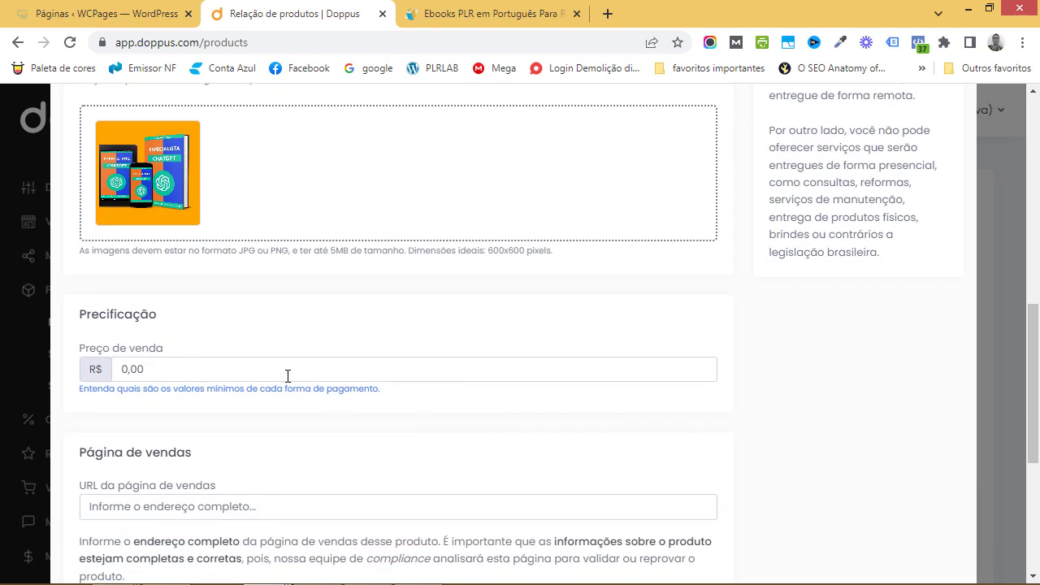
{"action": "left_click", "coordinate": [288, 374]}
{"action": "type", "text": "6700"}
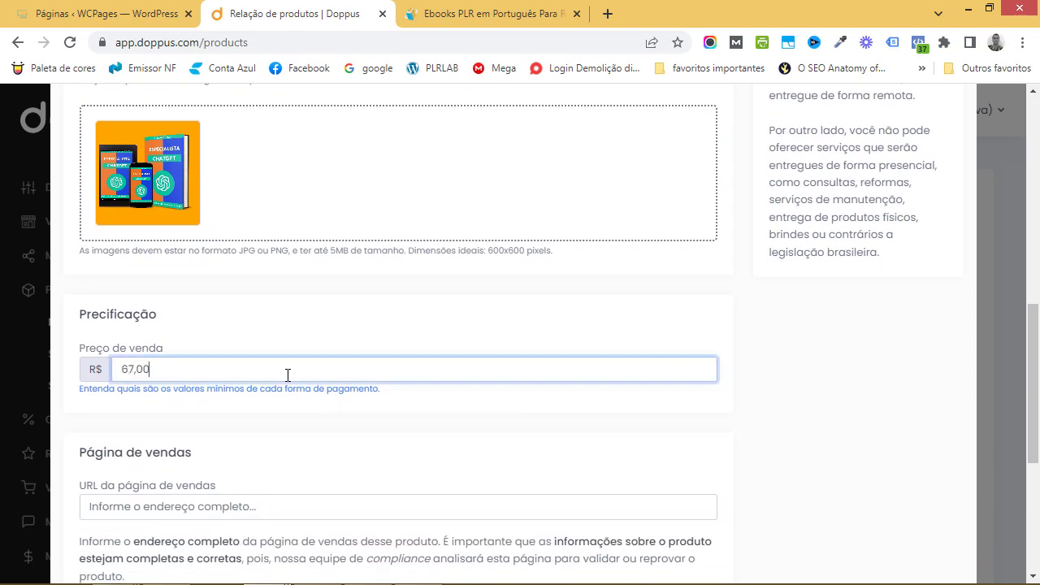
{"action": "left_click", "coordinate": [330, 351]}
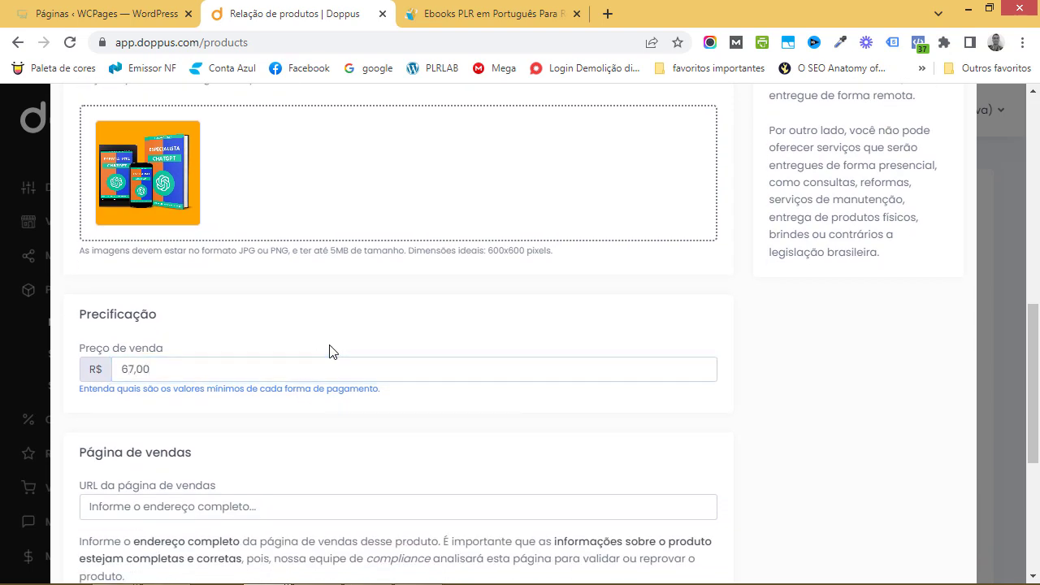
Try saving the product; it is rejected for an invalid sales page URL
{"action": "scroll", "coordinate": [332, 348], "scroll_direction": "down", "scroll_amount": 2}
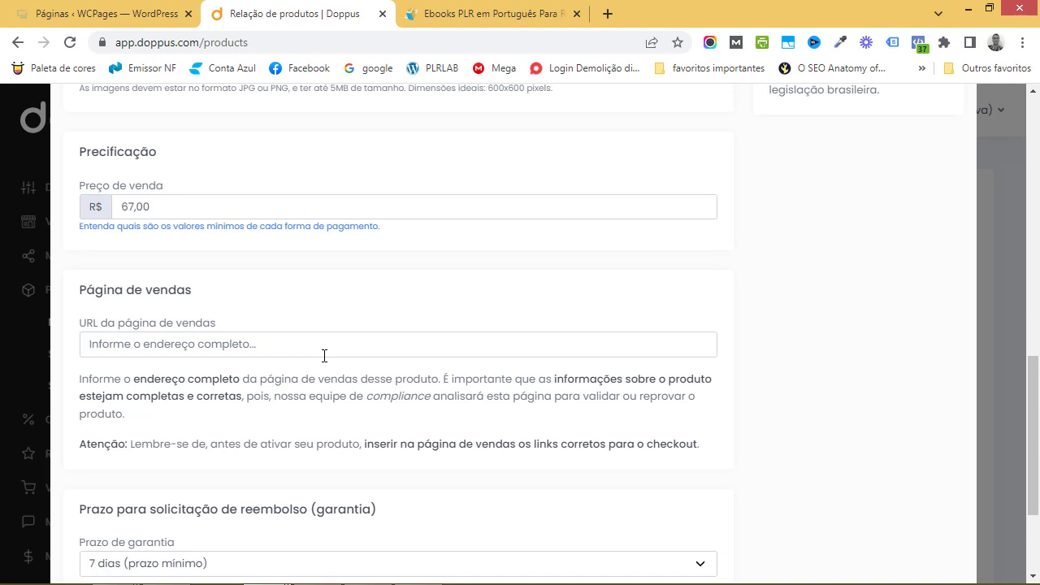
{"action": "scroll", "coordinate": [324, 355], "scroll_direction": "down", "scroll_amount": 2}
{"action": "left_click", "coordinate": [848, 536]}
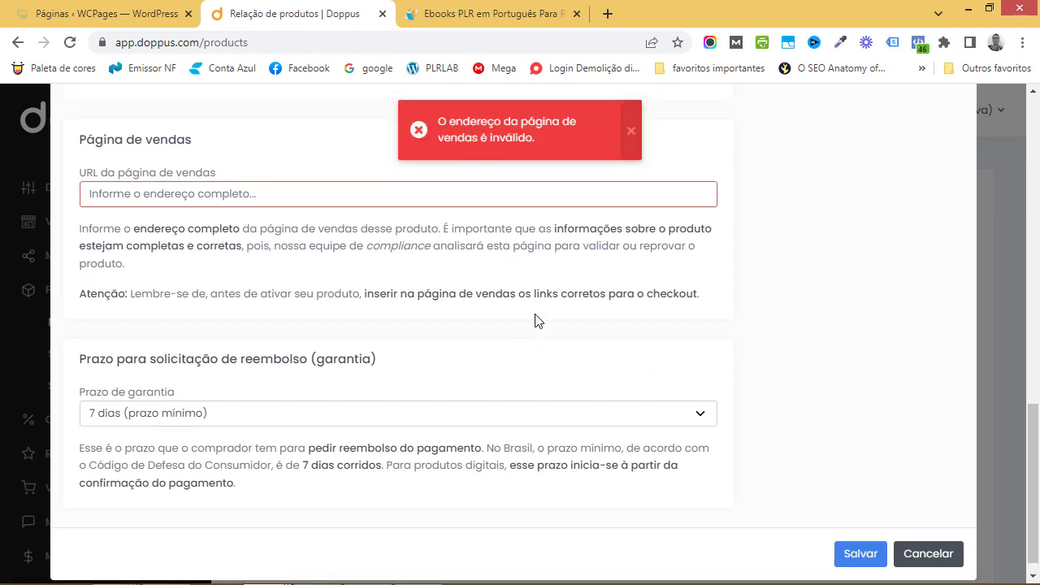
{"action": "scroll", "coordinate": [409, 334], "scroll_direction": "up", "scroll_amount": 2}
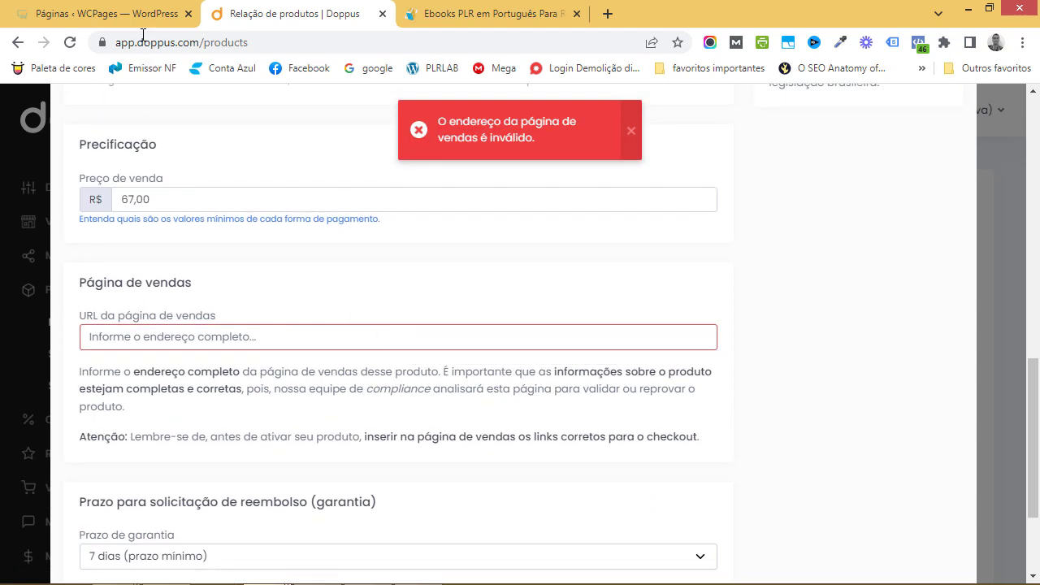
Switch to WordPress's Páginas list and locate the PV Especialista em ChatGPT page
{"action": "left_click", "coordinate": [114, 14]}
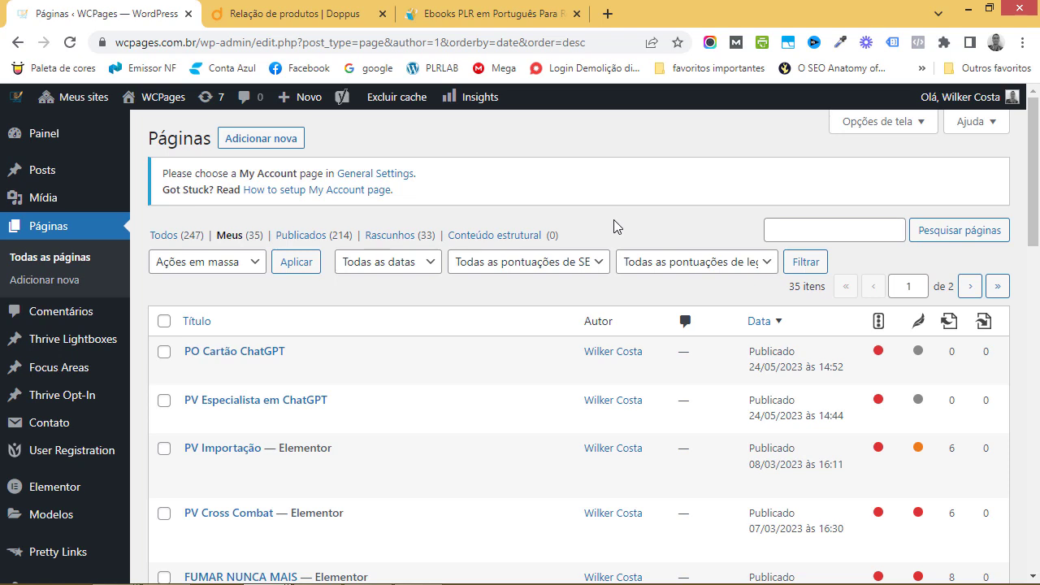
{"action": "scroll", "coordinate": [412, 347], "scroll_direction": "down", "scroll_amount": 1}
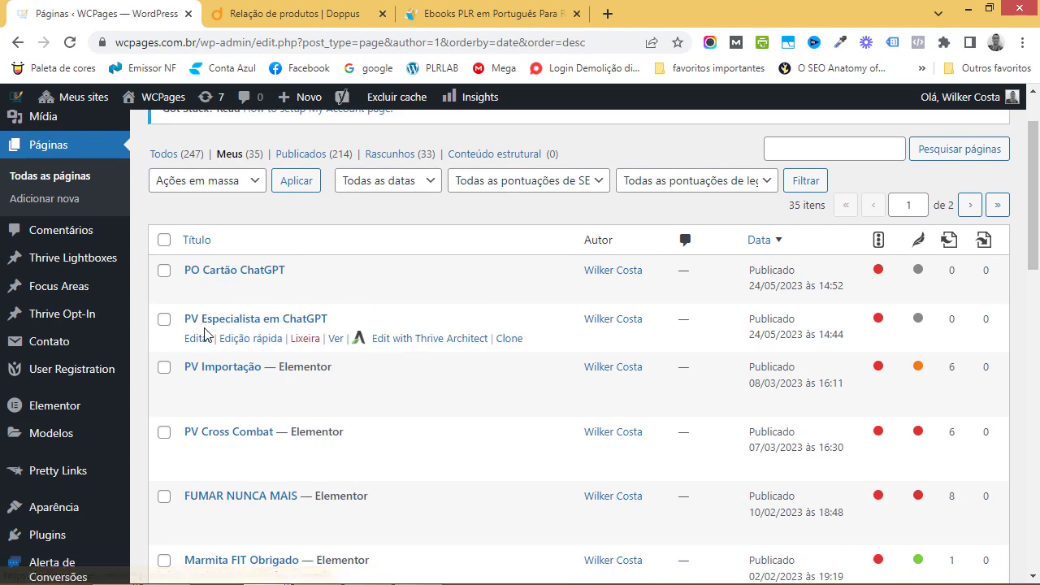
Open the PV Especialista em ChatGPT sales page in a new tab and copy its address
{"action": "right_click", "coordinate": [336, 339]}
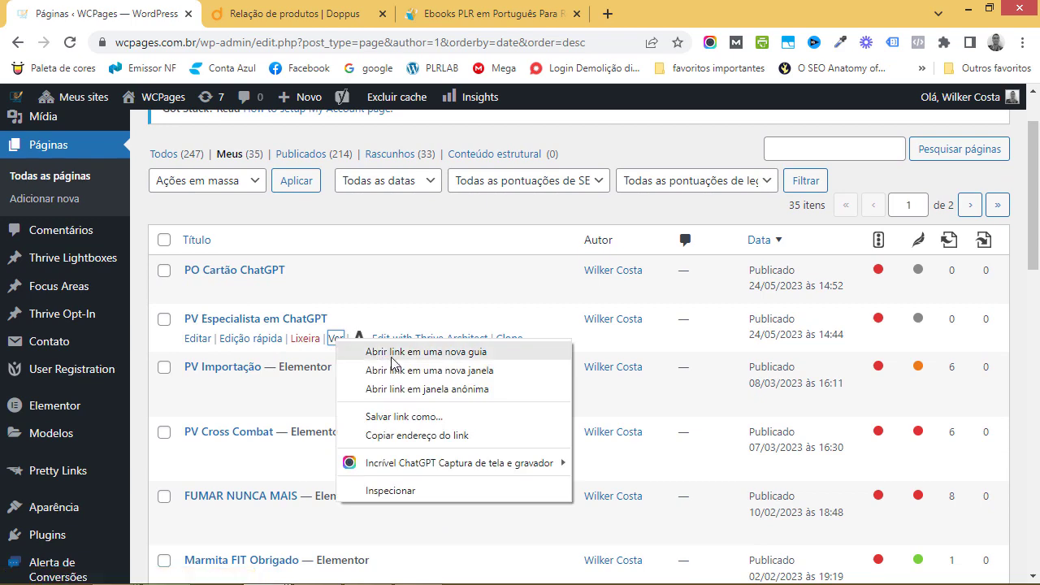
{"action": "left_click", "coordinate": [392, 352]}
{"action": "left_click", "coordinate": [297, 14]}
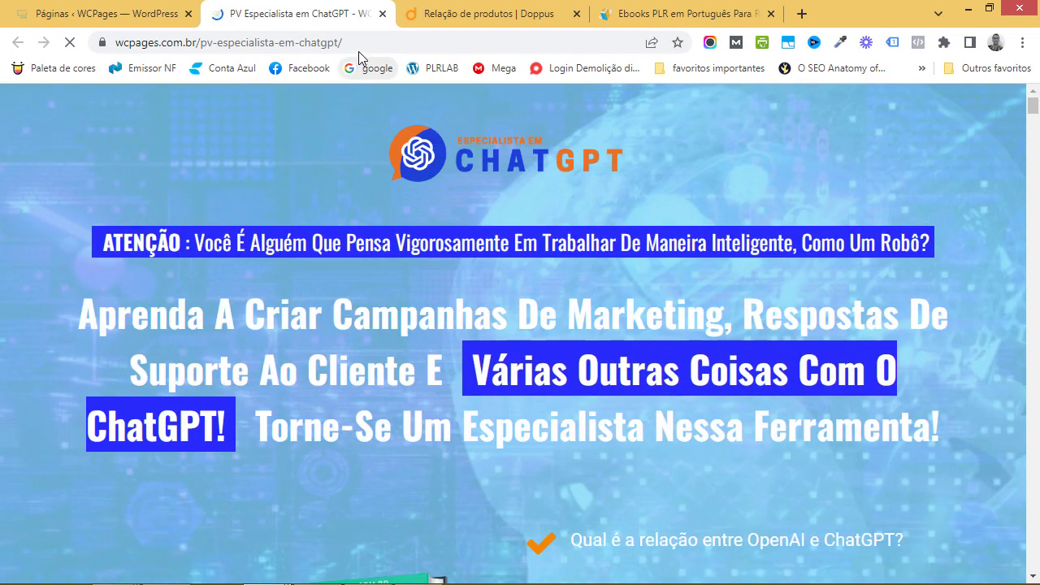
{"action": "left_click", "coordinate": [364, 43]}
{"action": "key", "text": "ctrl+c"}
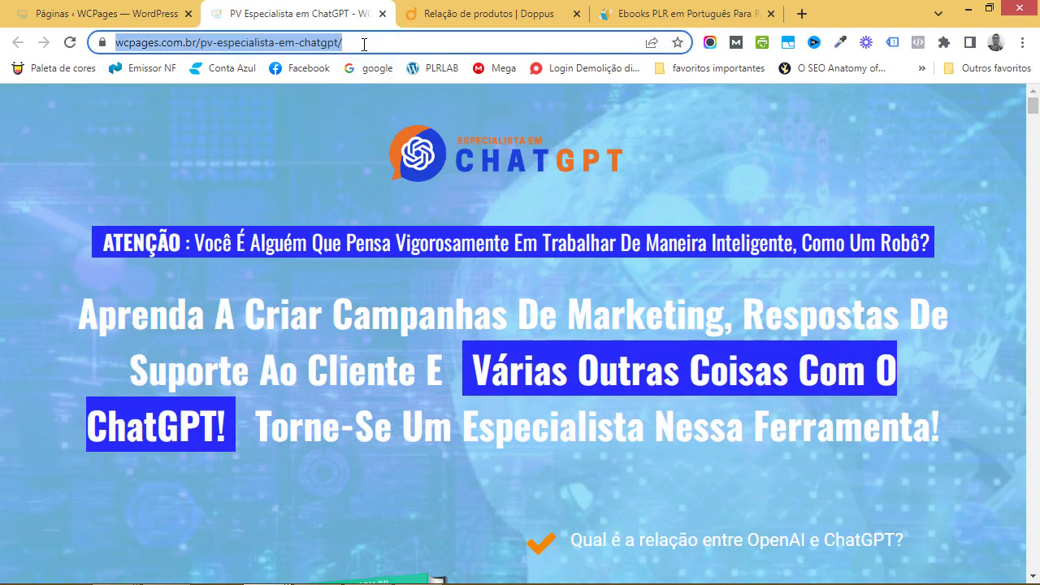
Paste the address into Doppus's 'URL da página de vendas' field and save the product
{"action": "left_click", "coordinate": [471, 13]}
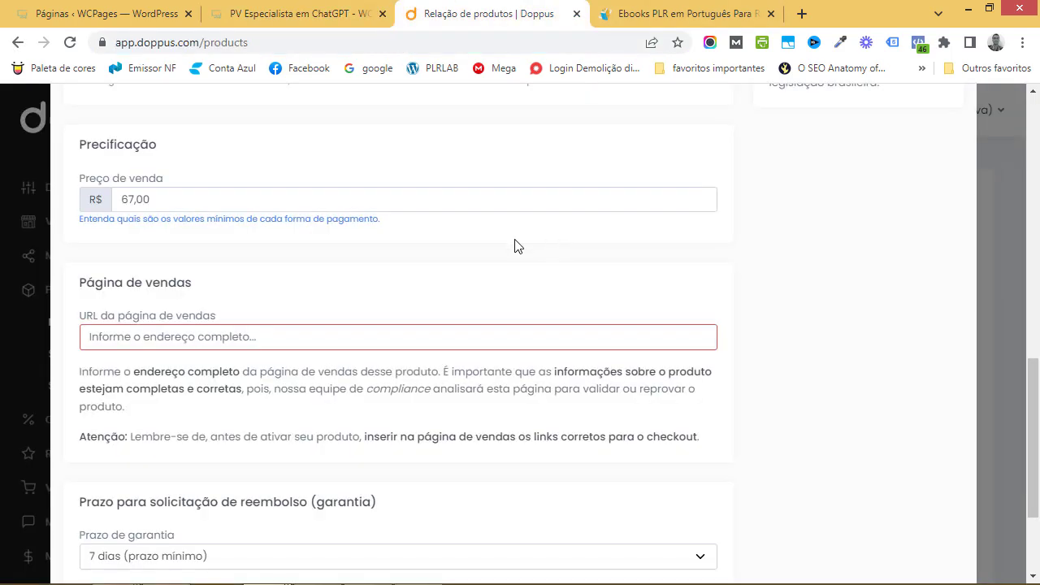
{"action": "left_click", "coordinate": [296, 334]}
{"action": "key", "text": "ctrl+v"}
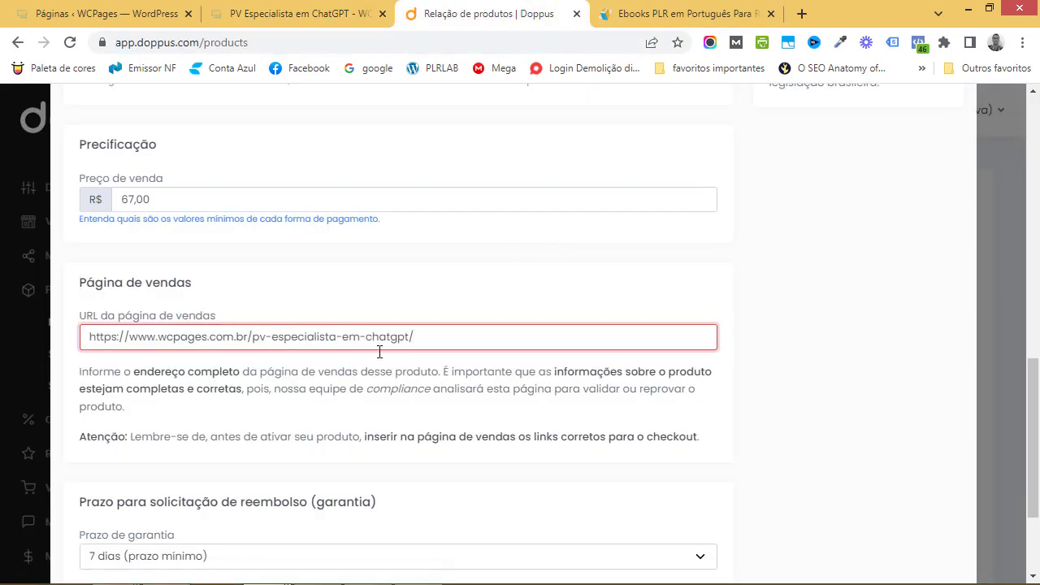
{"action": "scroll", "coordinate": [376, 360], "scroll_direction": "down", "scroll_amount": 2}
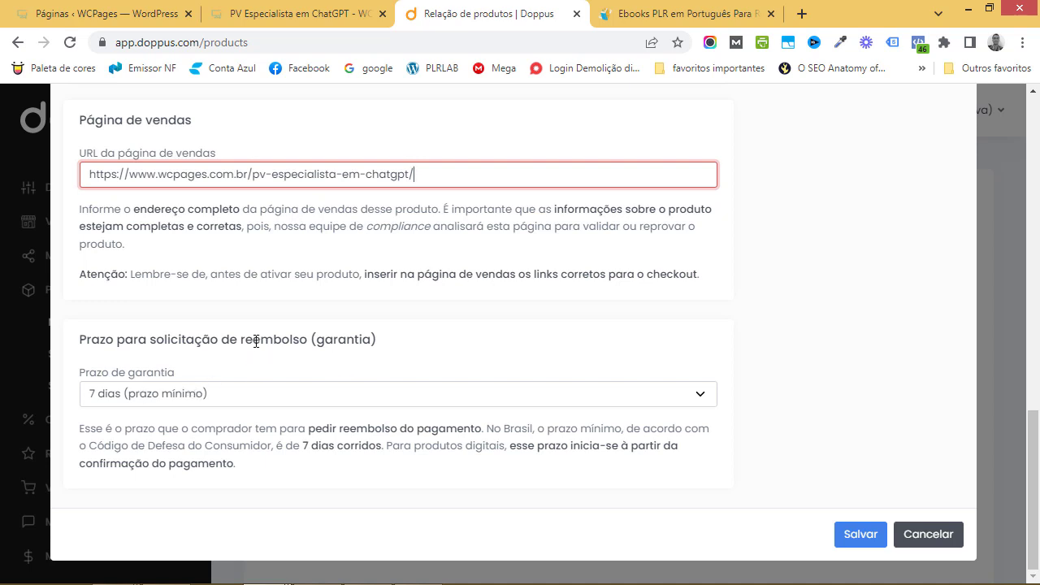
{"action": "left_click", "coordinate": [855, 534]}
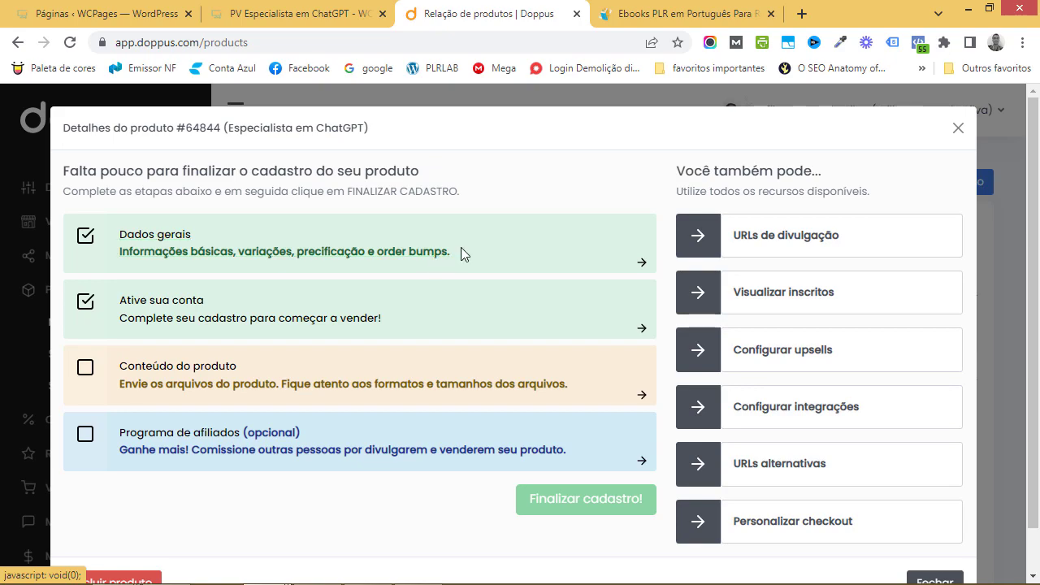
Review the saved Dados gerais fields of Especialista em ChatGPT, then close the edit form
{"action": "left_click", "coordinate": [643, 267]}
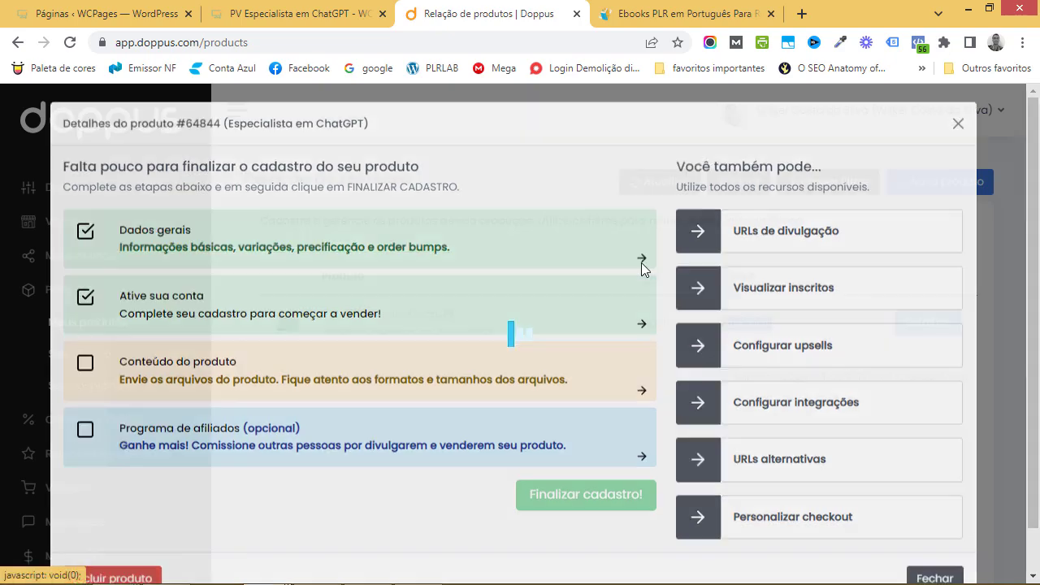
{"action": "scroll", "coordinate": [494, 314], "scroll_direction": "down", "scroll_amount": 15}
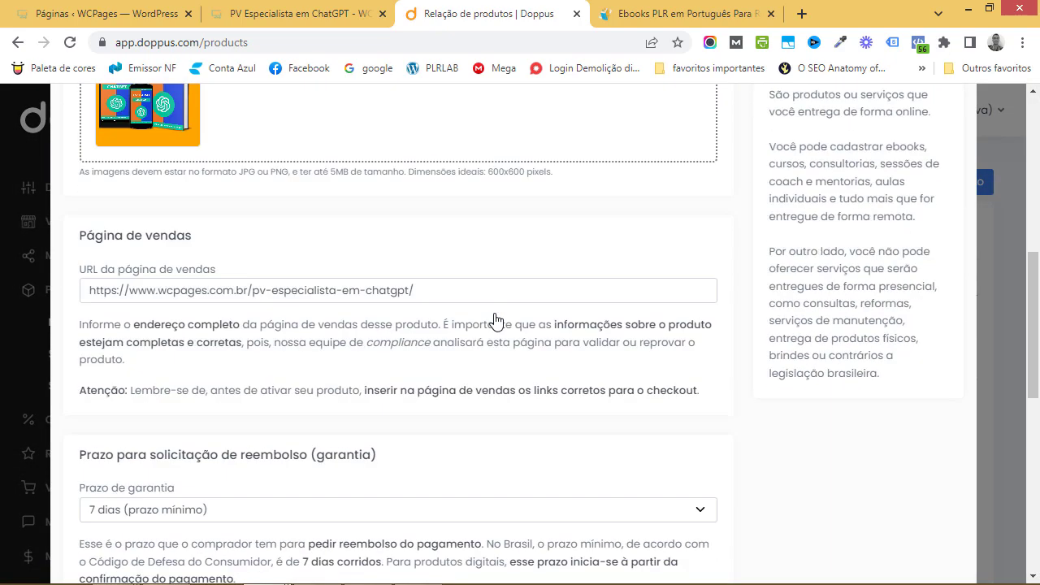
{"action": "scroll", "coordinate": [499, 320], "scroll_direction": "up", "scroll_amount": 15}
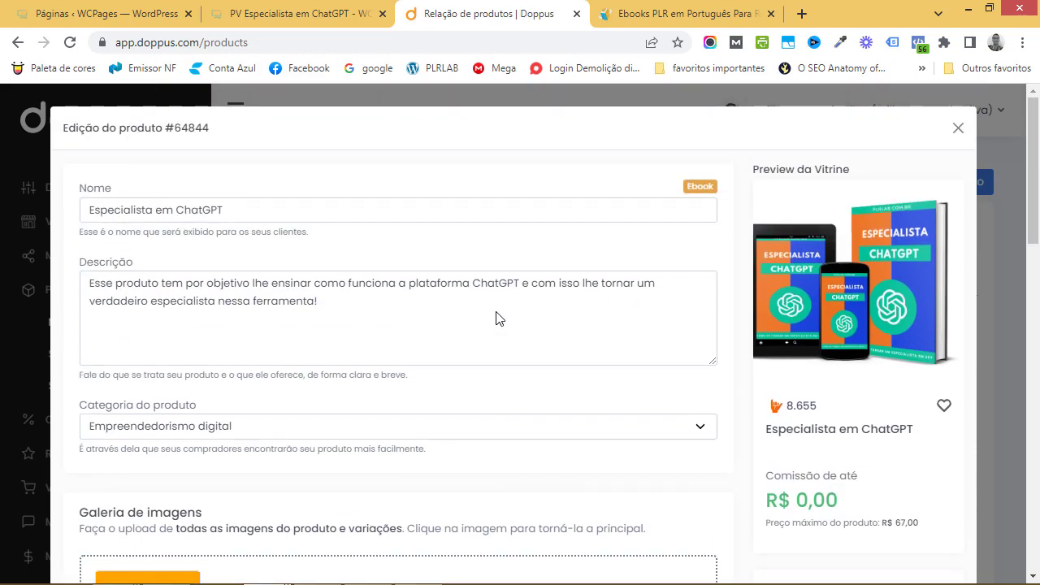
{"action": "scroll", "coordinate": [499, 318], "scroll_direction": "down", "scroll_amount": 1}
{"action": "scroll", "coordinate": [499, 318], "scroll_direction": "down", "scroll_amount": 15}
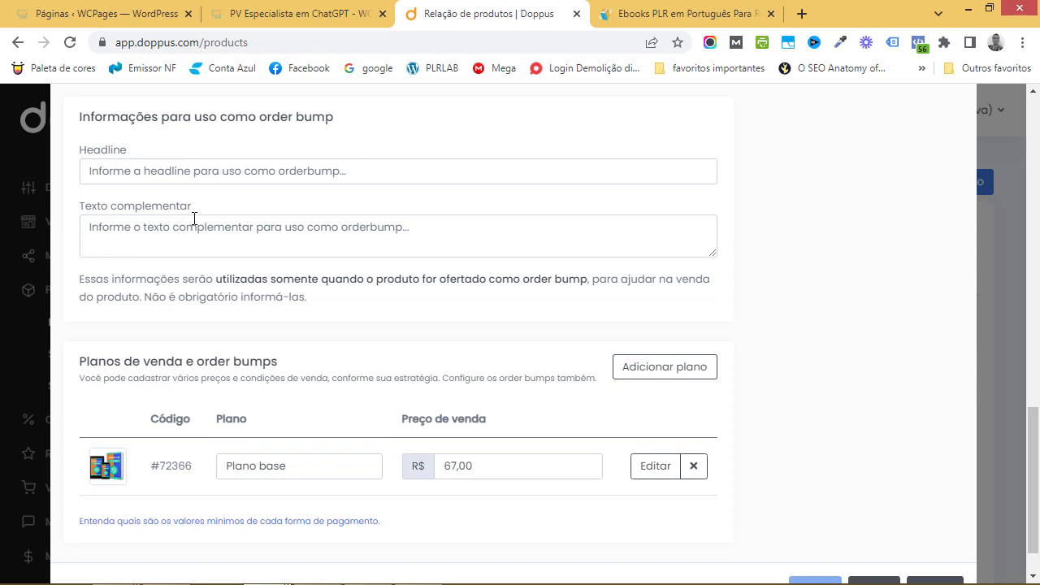
{"action": "scroll", "coordinate": [329, 357], "scroll_direction": "down", "scroll_amount": 1}
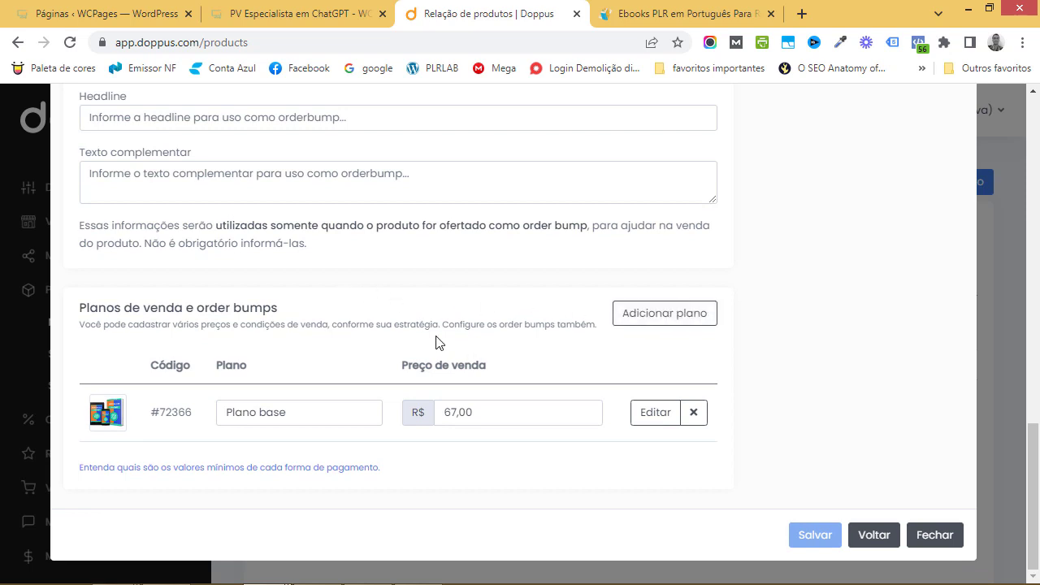
{"action": "scroll", "coordinate": [436, 341], "scroll_direction": "up", "scroll_amount": 5}
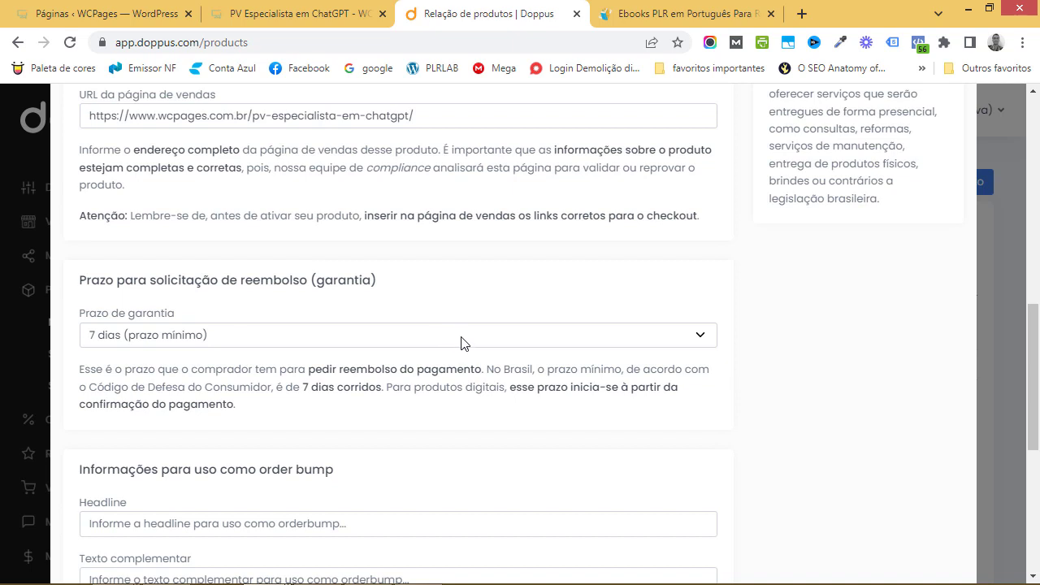
{"action": "scroll", "coordinate": [460, 341], "scroll_direction": "down", "scroll_amount": 2}
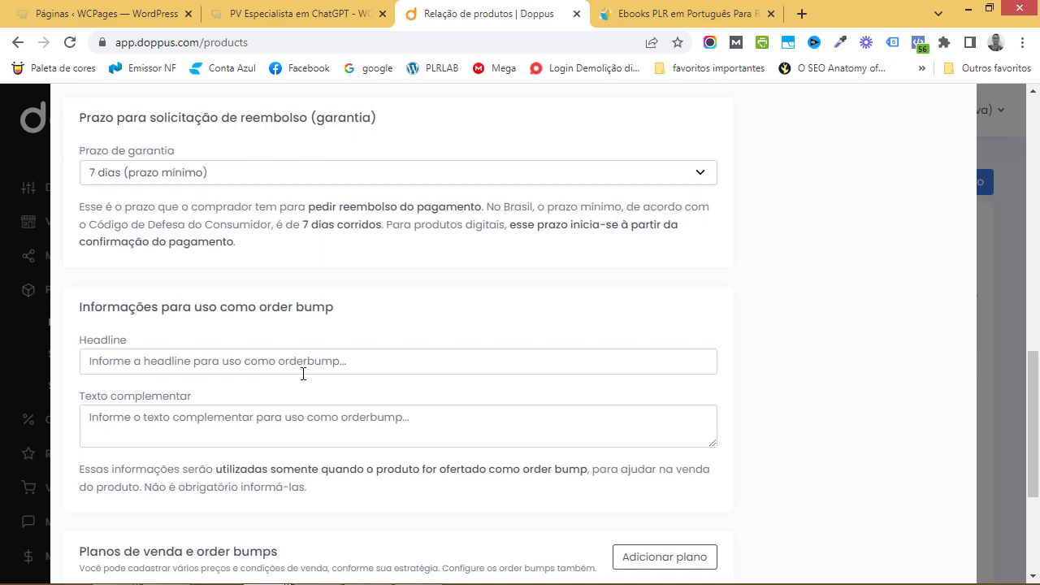
{"action": "scroll", "coordinate": [303, 374], "scroll_direction": "up", "scroll_amount": 10}
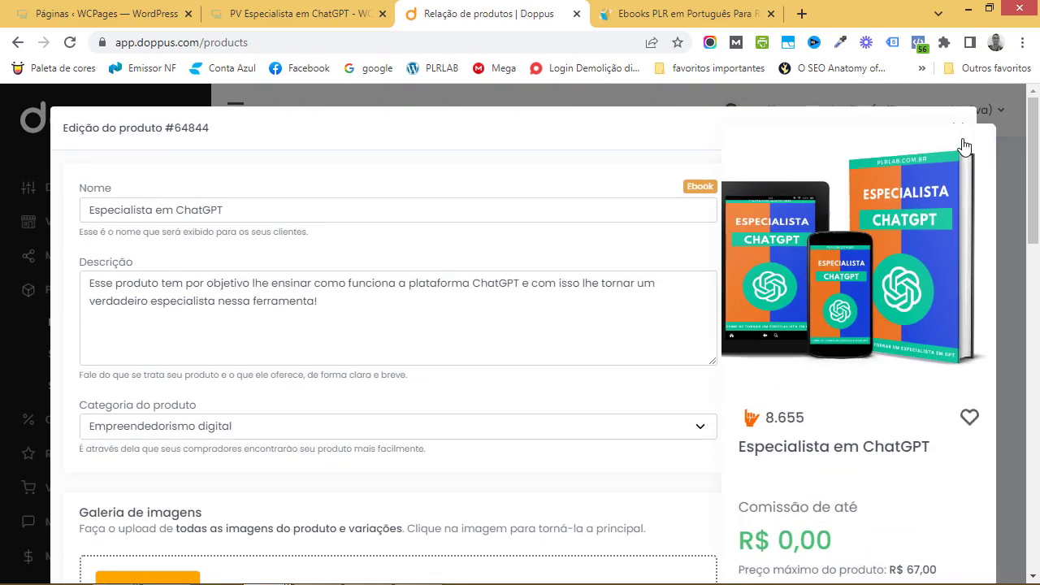
{"action": "left_click", "coordinate": [958, 128]}
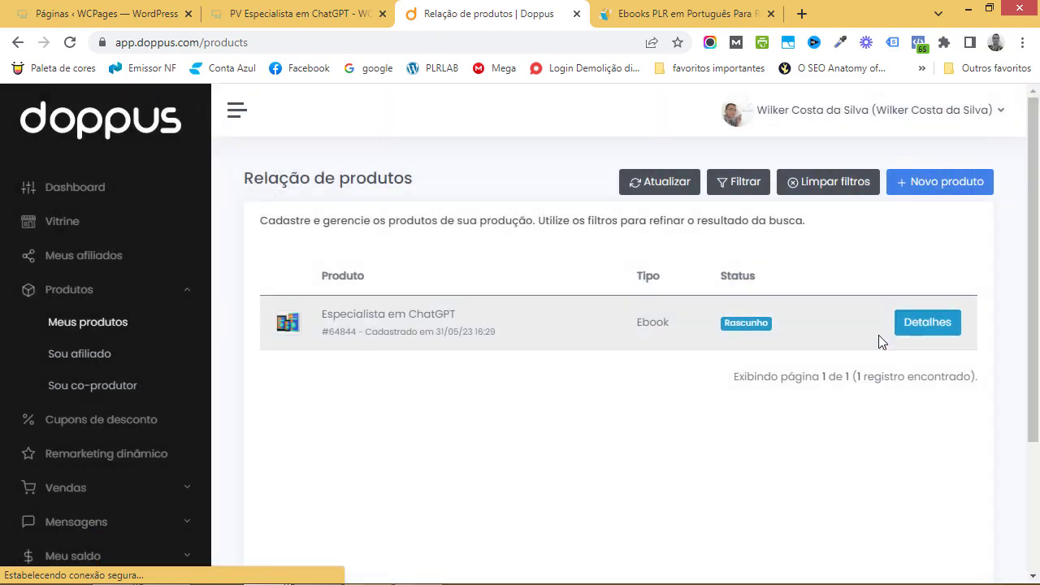
Open the Detalhes checklist for Especialista em ChatGPT (#64844) and scroll through it
{"action": "left_click", "coordinate": [922, 325]}
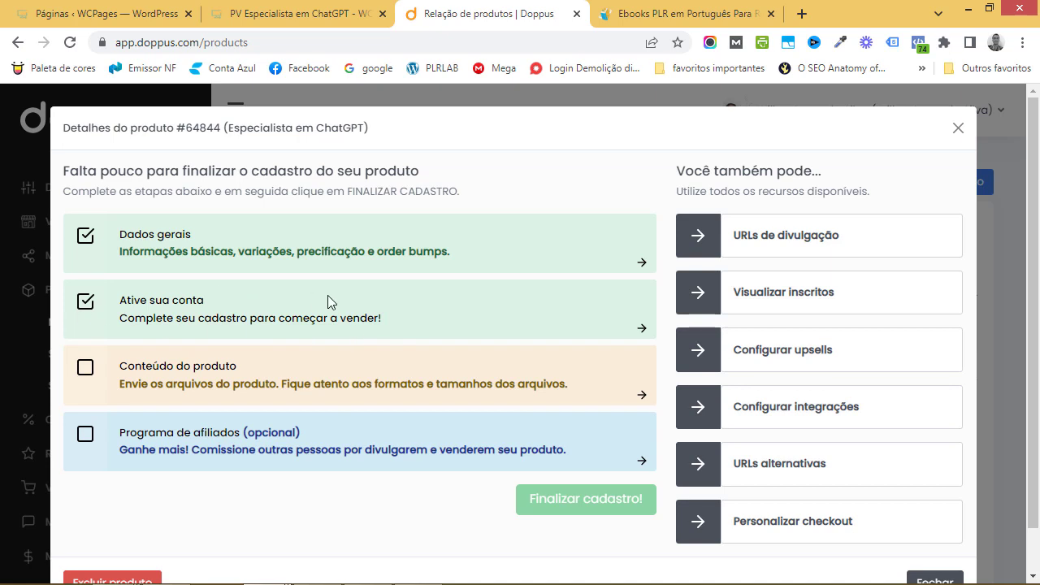
{"action": "scroll", "coordinate": [348, 313], "scroll_direction": "down", "scroll_amount": 1}
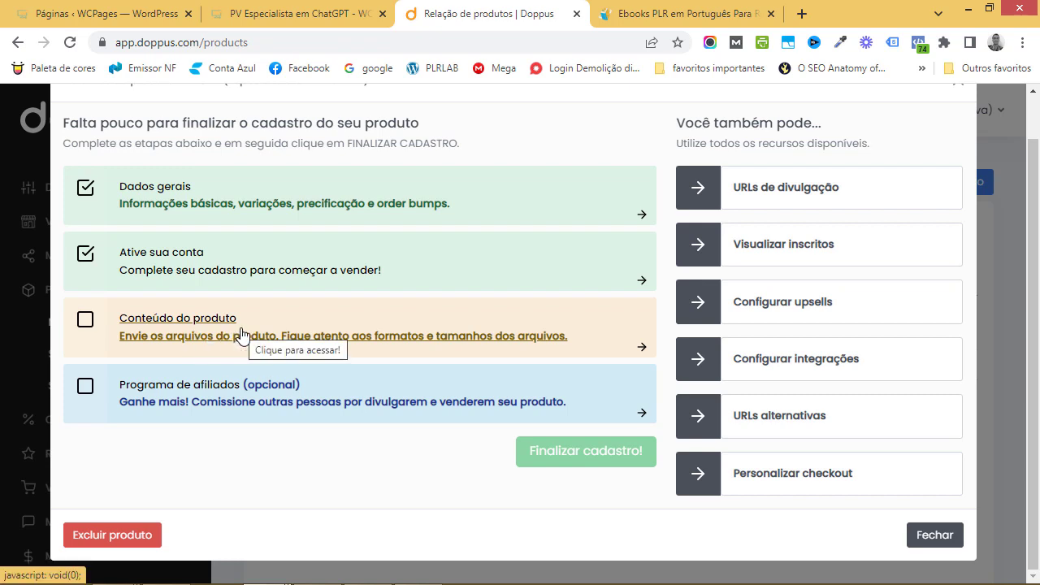
Open the ebook's 'Alterar material digital' form and scroll to the image cards and Conteúdo do Produto
{"action": "left_click", "coordinate": [642, 348]}
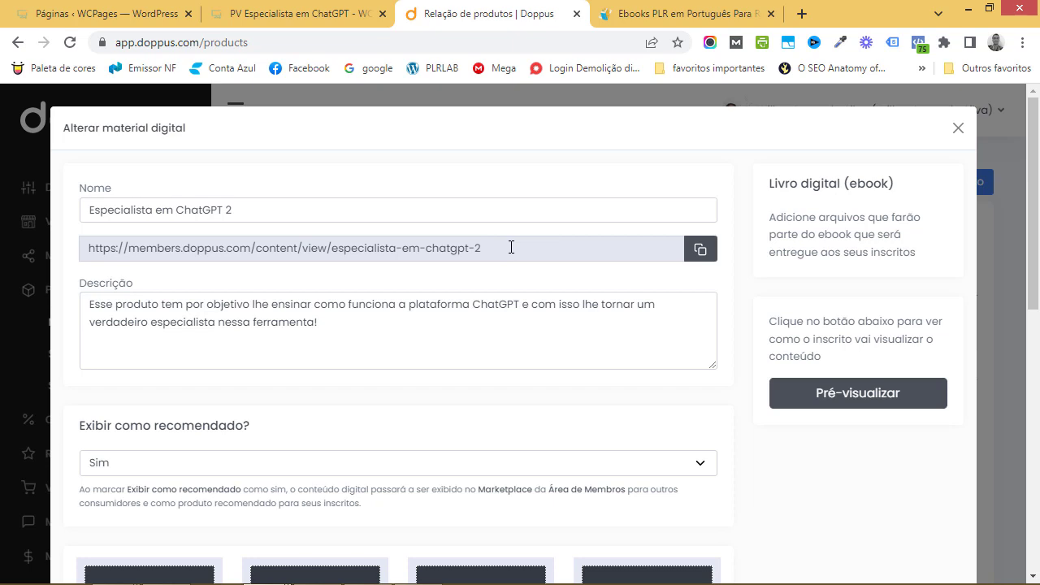
{"action": "scroll", "coordinate": [333, 325], "scroll_direction": "down", "scroll_amount": 1}
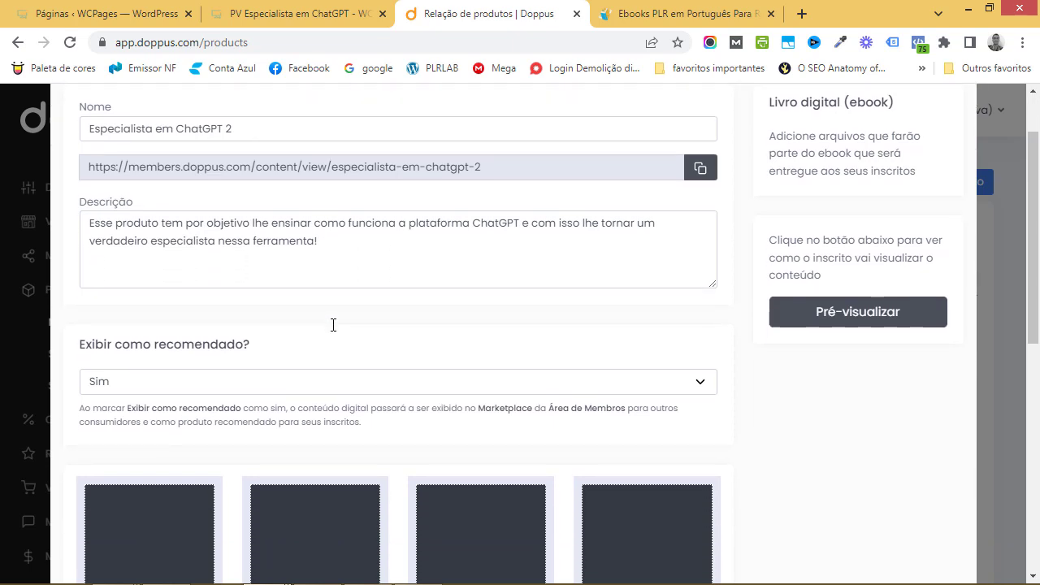
{"action": "scroll", "coordinate": [333, 329], "scroll_direction": "down", "scroll_amount": 1}
{"action": "scroll", "coordinate": [329, 321], "scroll_direction": "down", "scroll_amount": 1}
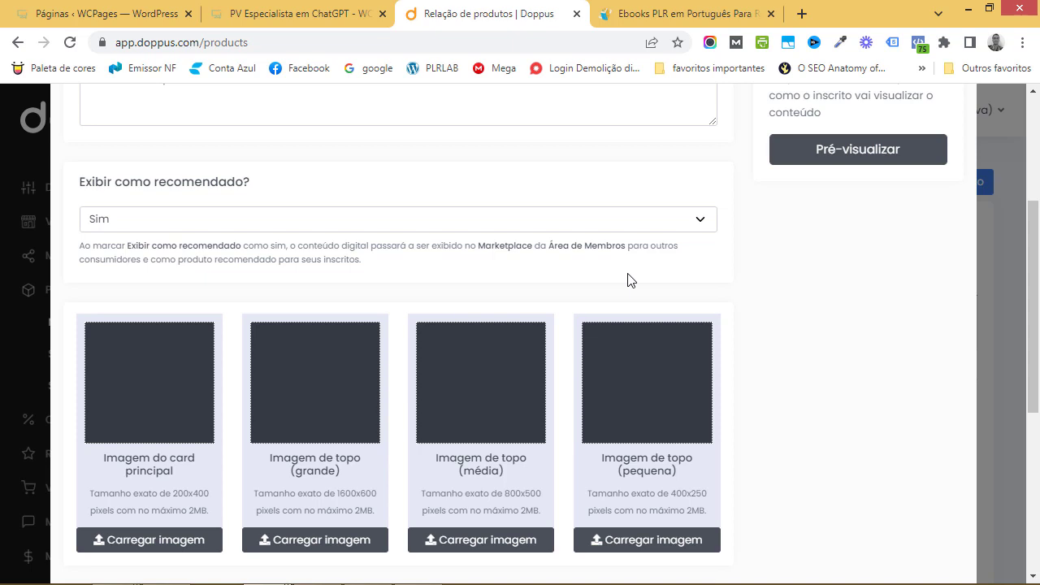
{"action": "scroll", "coordinate": [462, 301], "scroll_direction": "down", "scroll_amount": 2}
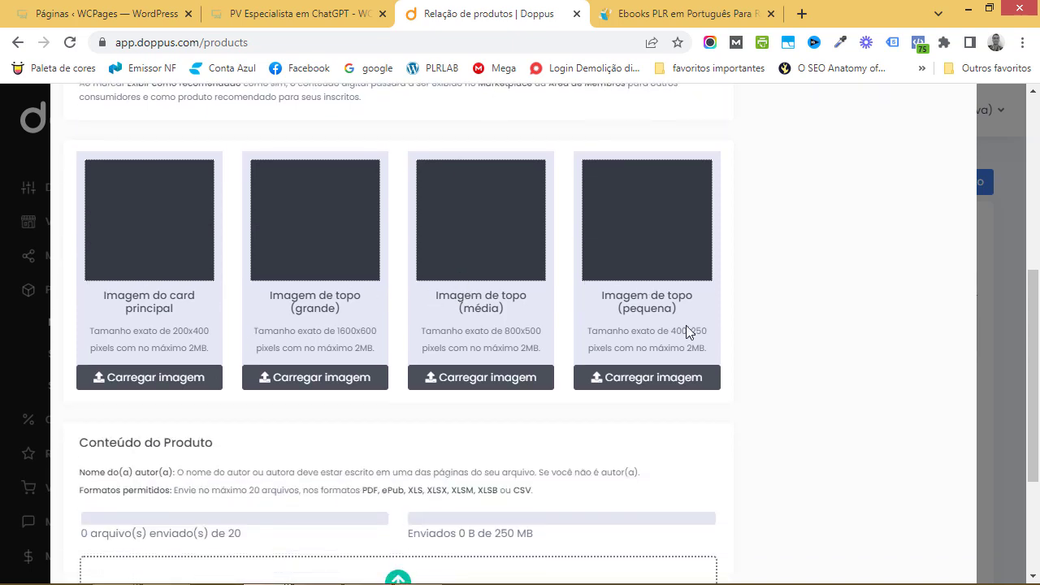
{"action": "scroll", "coordinate": [688, 325], "scroll_direction": "down", "scroll_amount": 3}
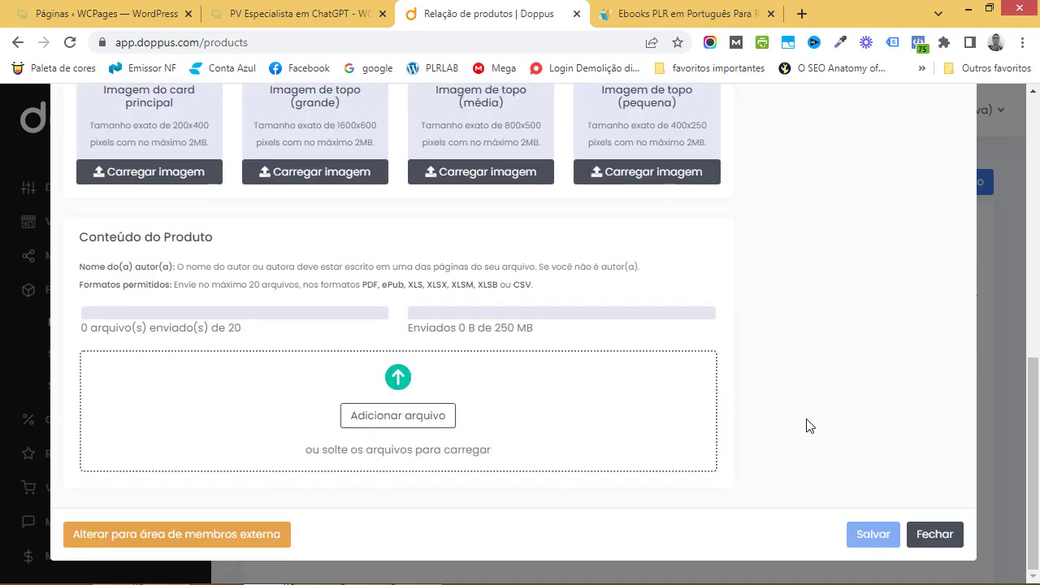
{"action": "scroll", "coordinate": [768, 427], "scroll_direction": "up", "scroll_amount": 4}
{"action": "scroll", "coordinate": [773, 420], "scroll_direction": "down", "scroll_amount": 1}
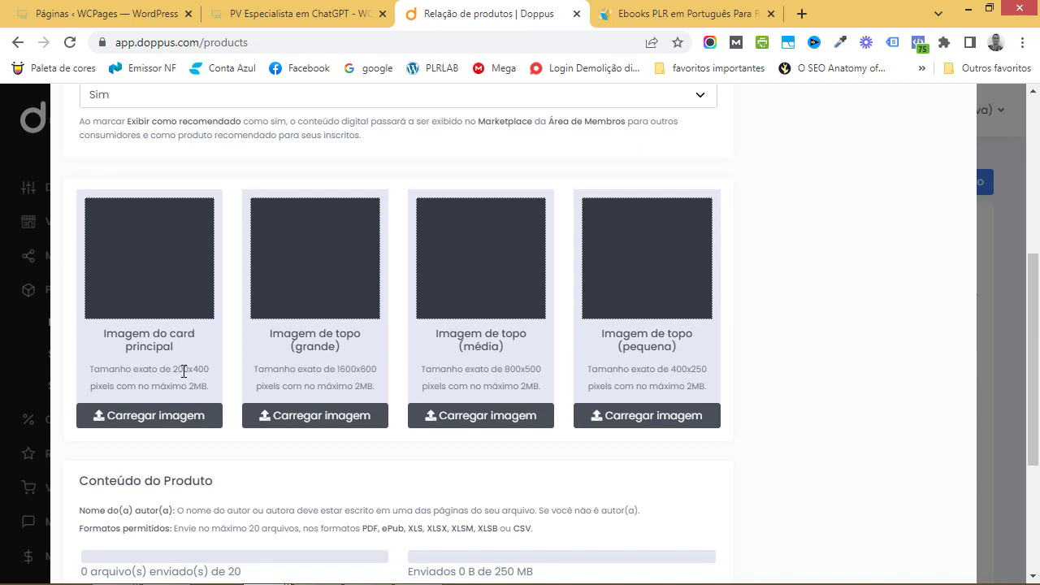
Try uploading CAPA E-BOOK ESPECIALISTA CHATGPT as the main card image, which Doppus rejects as not 200 x 400
{"action": "left_click", "coordinate": [175, 416]}
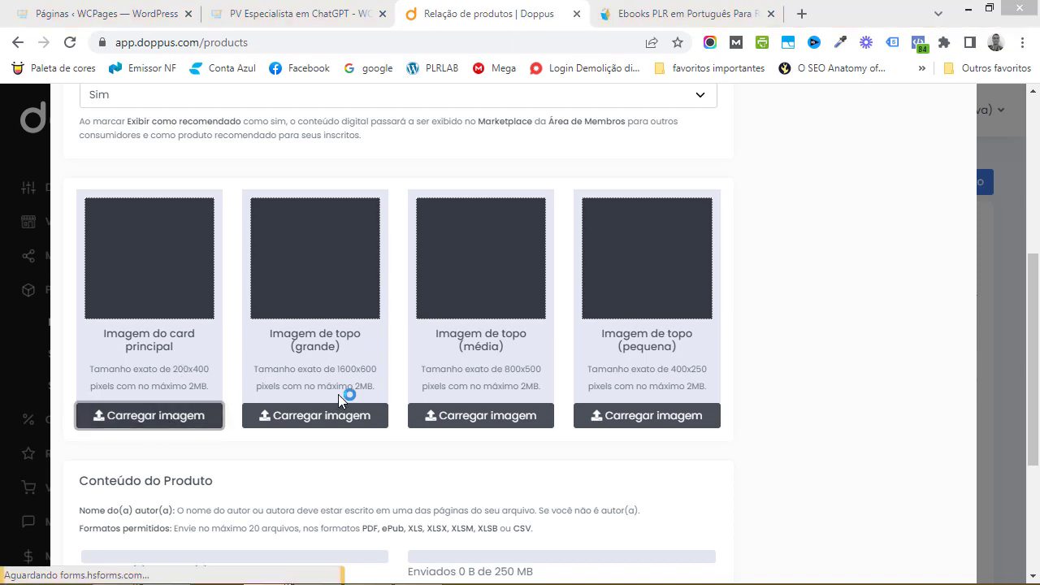
{"action": "left_click", "coordinate": [519, 394]}
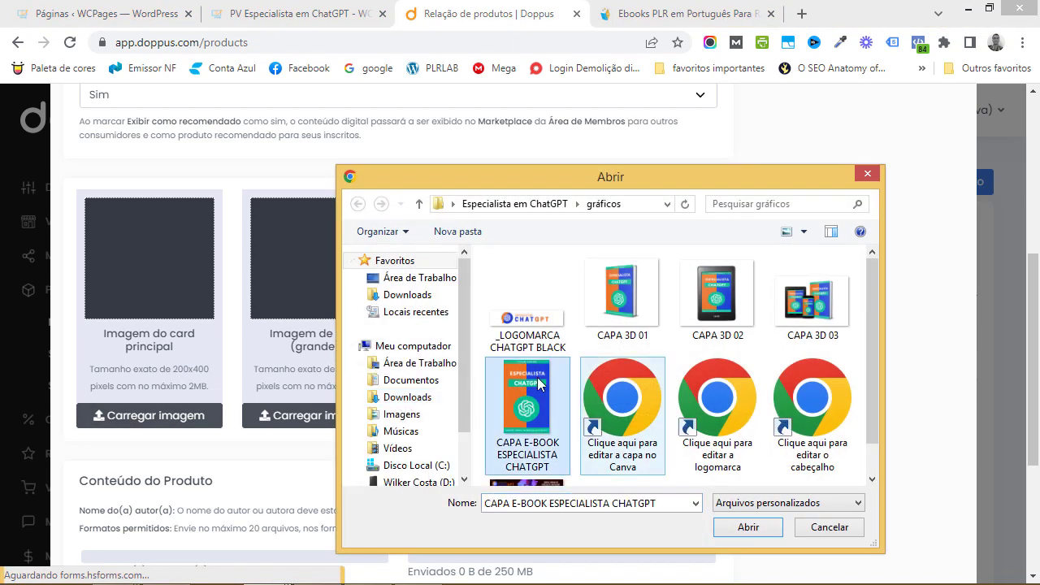
{"action": "left_click", "coordinate": [736, 527]}
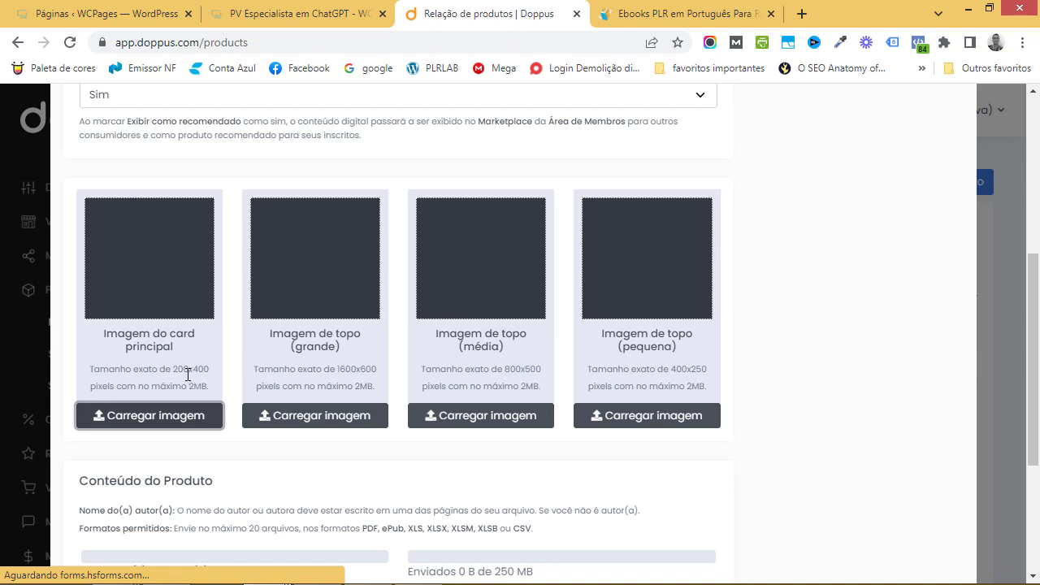
In a new tab, search Google for 'redimensionar imagem' and open the iLoveIMG resizer result
{"action": "left_click", "coordinate": [801, 14]}
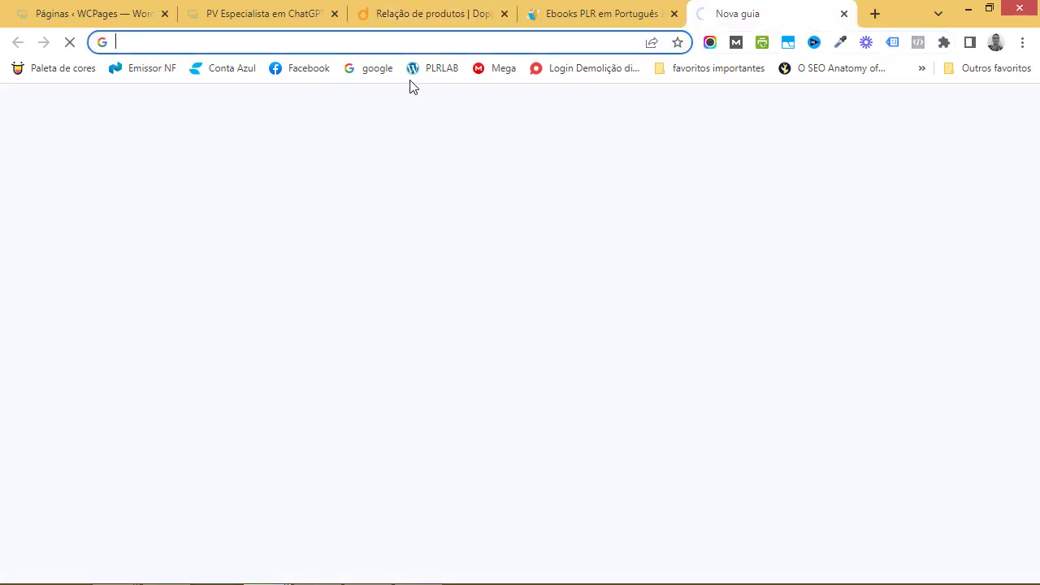
{"action": "left_click", "coordinate": [375, 70]}
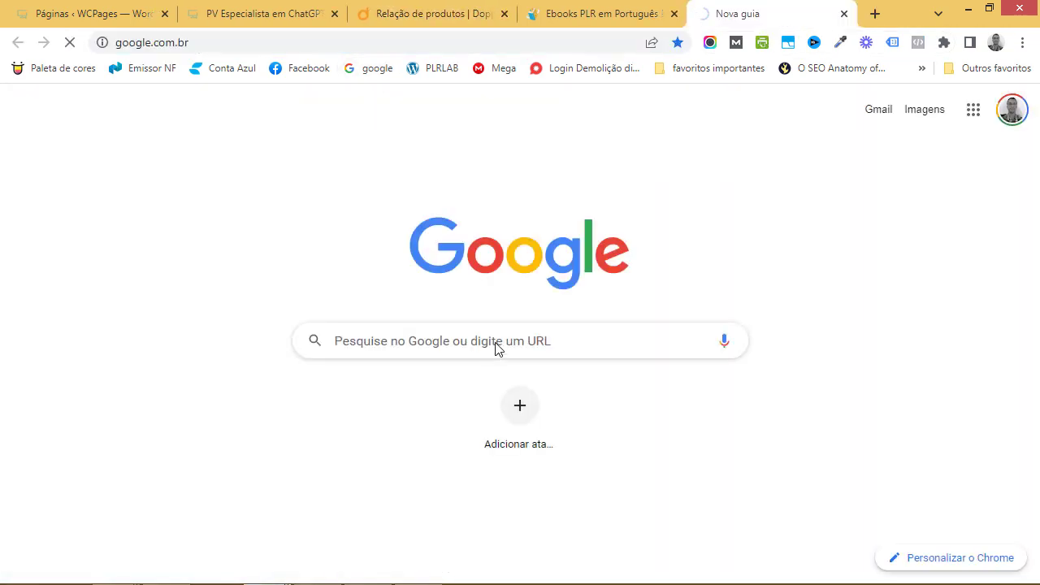
{"action": "type", "text": "redimensionar video"}
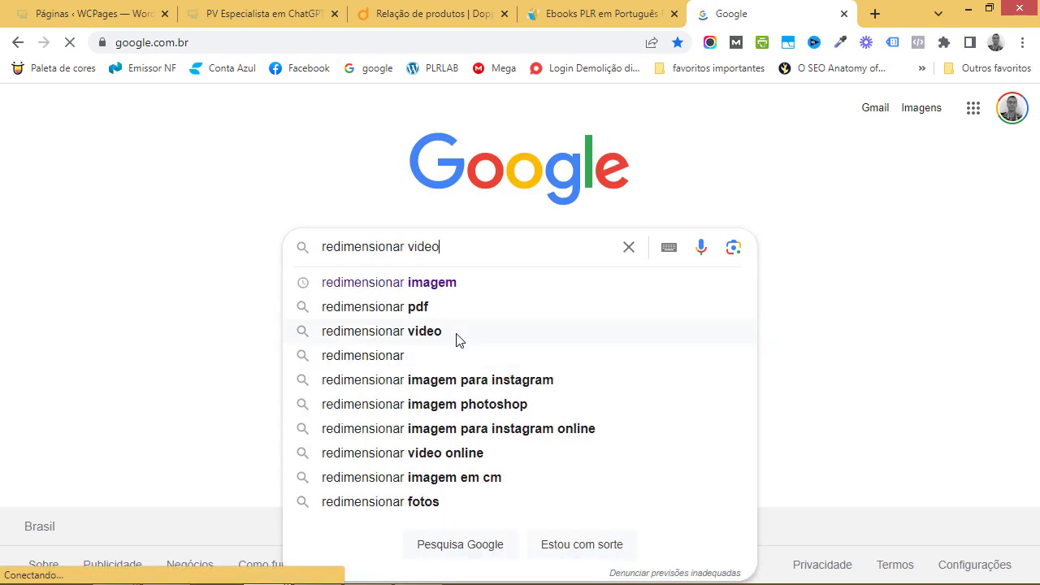
{"action": "key", "text": "Down"}
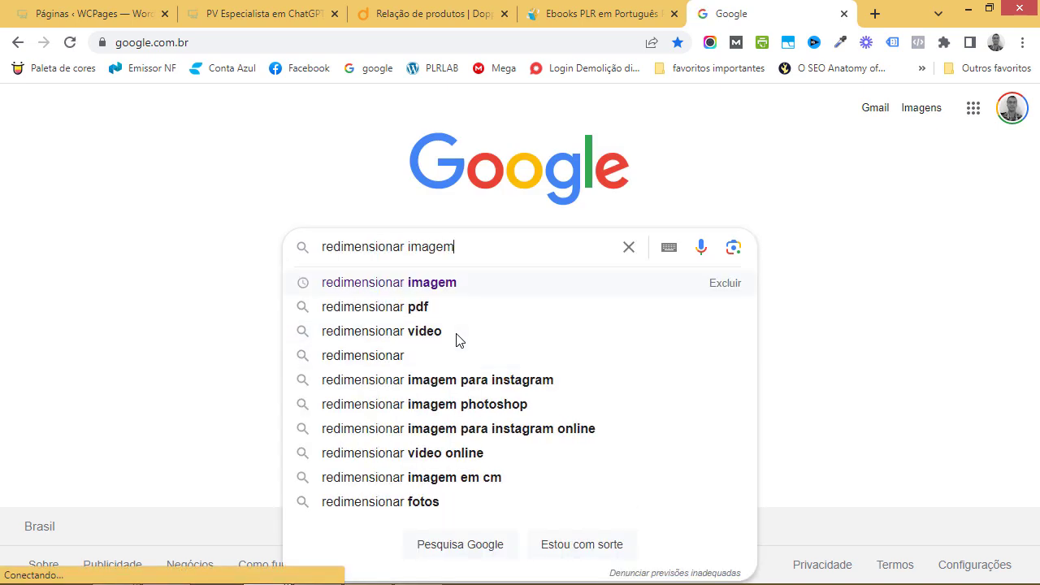
{"action": "key", "text": "Return"}
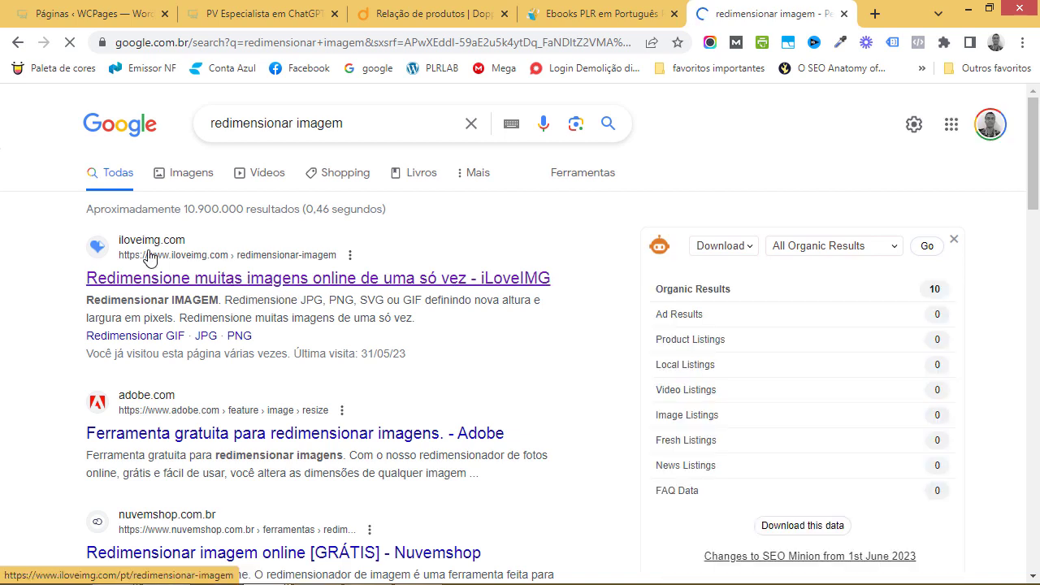
{"action": "left_click", "coordinate": [213, 281]}
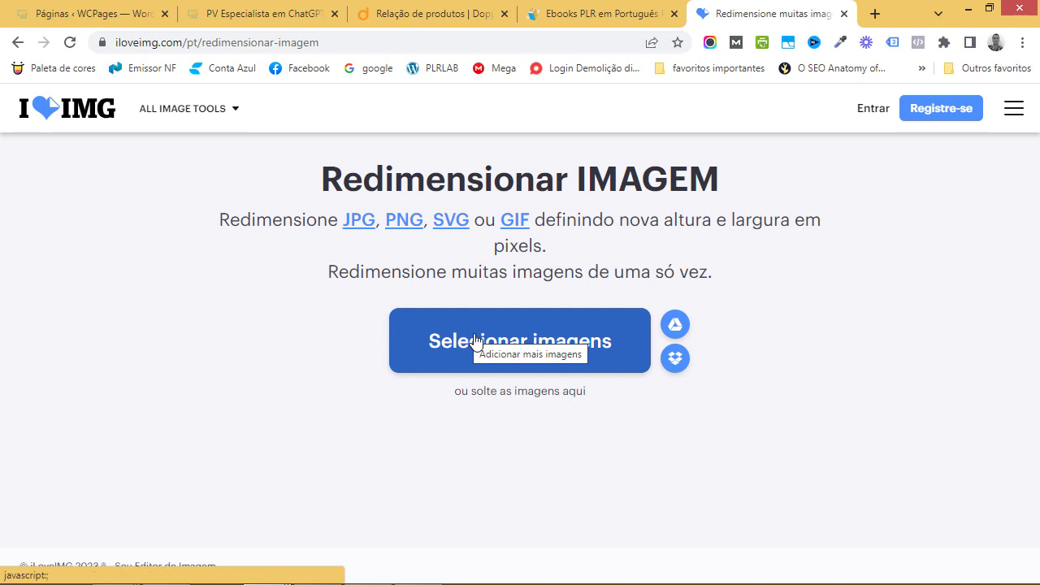
Load the CAPA E-BOOK ESPECIALISTA CHATGPT cover into iLoveIMG and check Doppus's required image sizes
{"action": "left_click", "coordinate": [398, 354]}
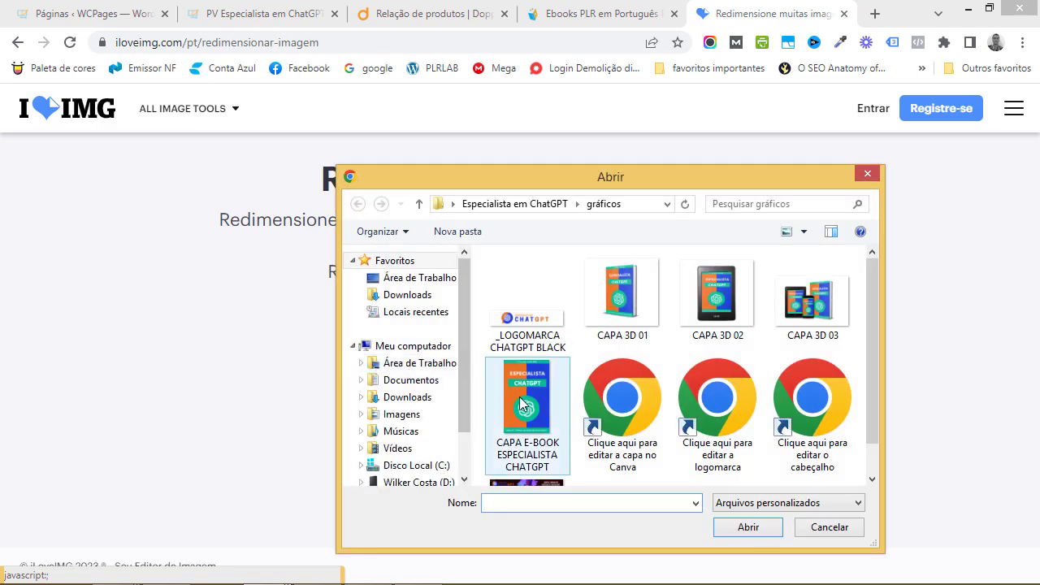
{"action": "left_click", "coordinate": [525, 397]}
{"action": "left_click", "coordinate": [746, 529]}
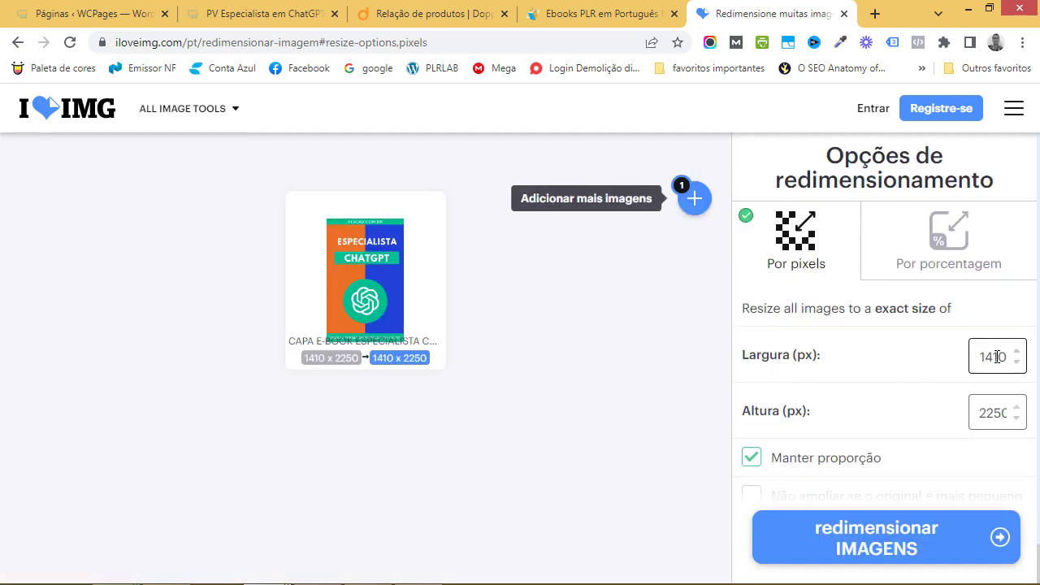
{"action": "left_click", "coordinate": [449, 23]}
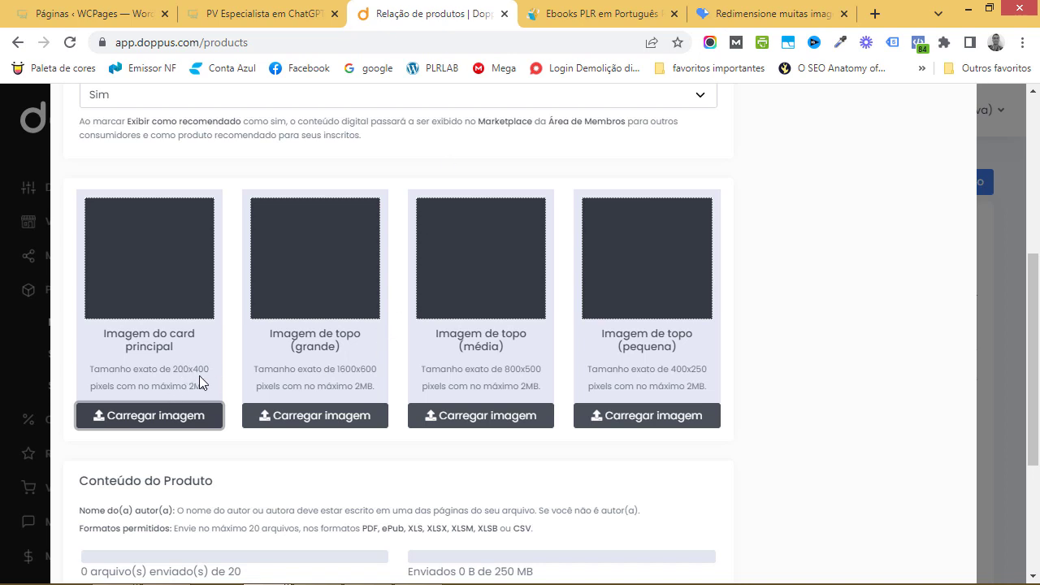
{"action": "left_click", "coordinate": [772, 14]}
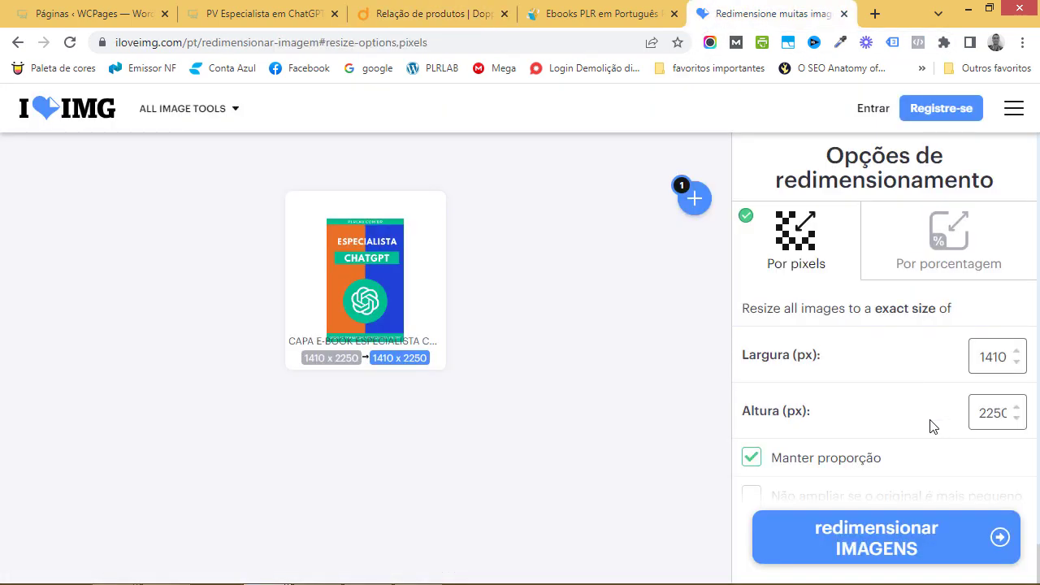
Turn off Manter proporção, set the size to 200 x 400 pixels, and resize the cover
{"action": "left_click", "coordinate": [748, 460]}
{"action": "left_click", "coordinate": [987, 357]}
{"action": "double_click", "coordinate": [987, 357]}
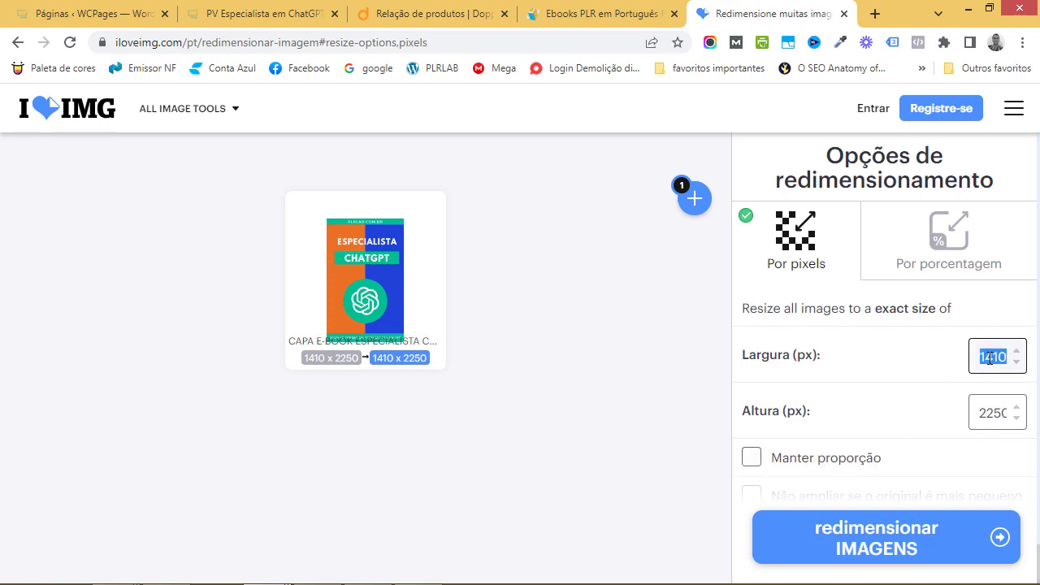
{"action": "type", "text": "1200"}
{"action": "key", "text": "Tab"}
{"action": "type", "text": "4"}
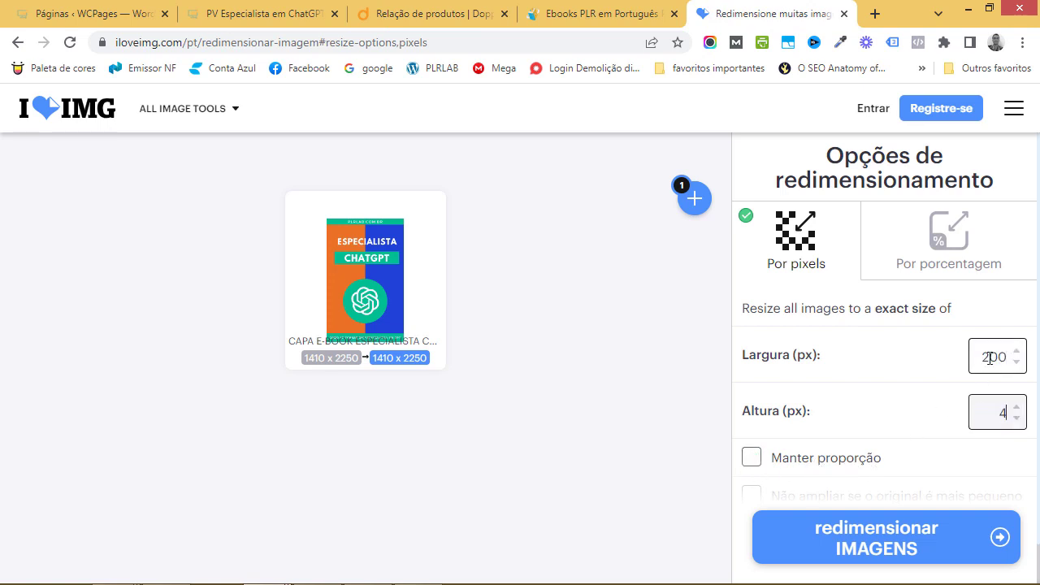
{"action": "type", "text": "00"}
{"action": "left_click", "coordinate": [929, 530]}
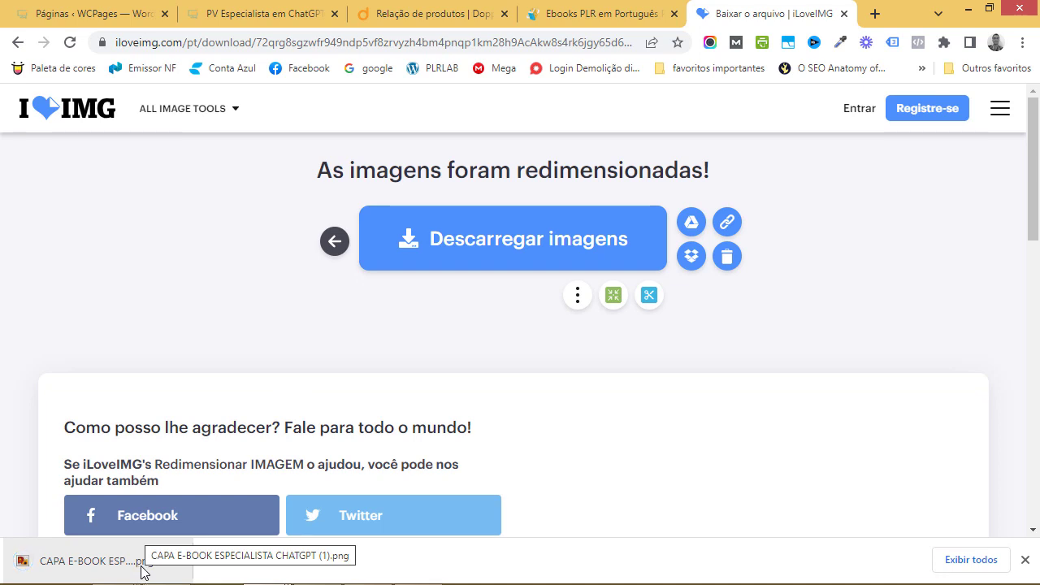
Back in Doppus, upload img 1 from the Desktop as the main card image
{"action": "left_click", "coordinate": [394, 16]}
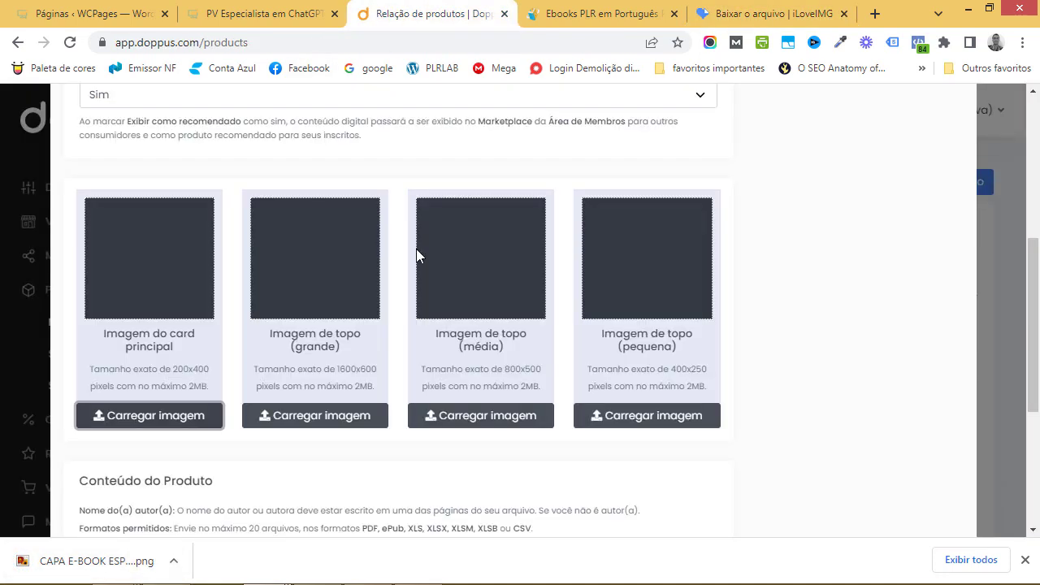
{"action": "left_click", "coordinate": [1026, 560]}
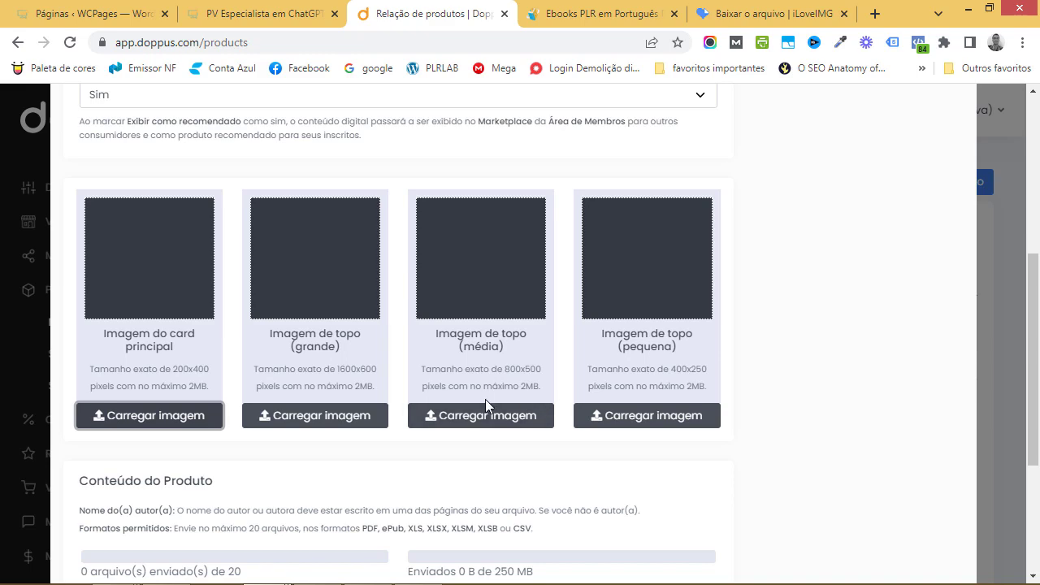
{"action": "left_click", "coordinate": [147, 414]}
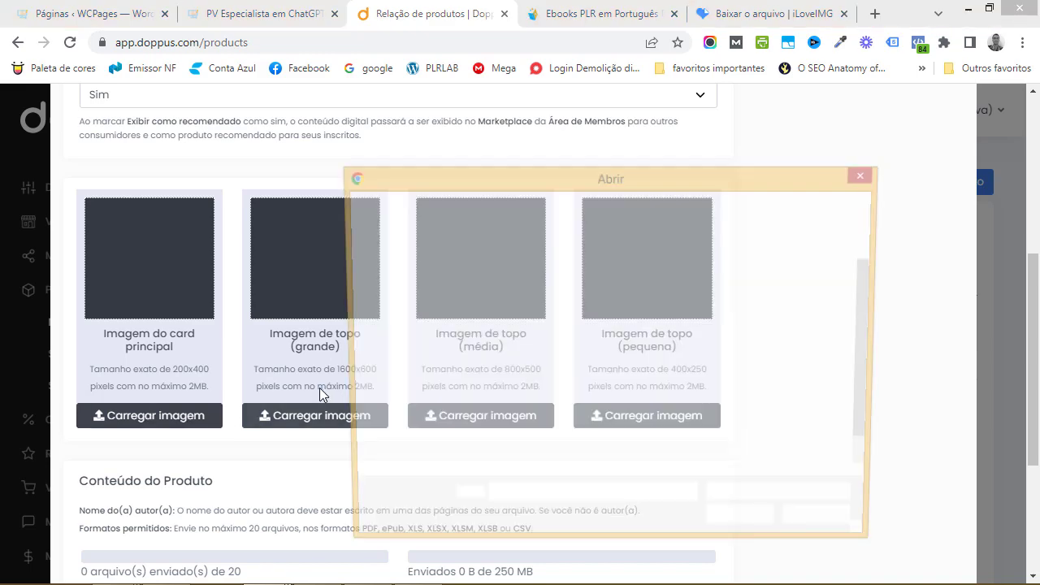
{"action": "left_click", "coordinate": [407, 363]}
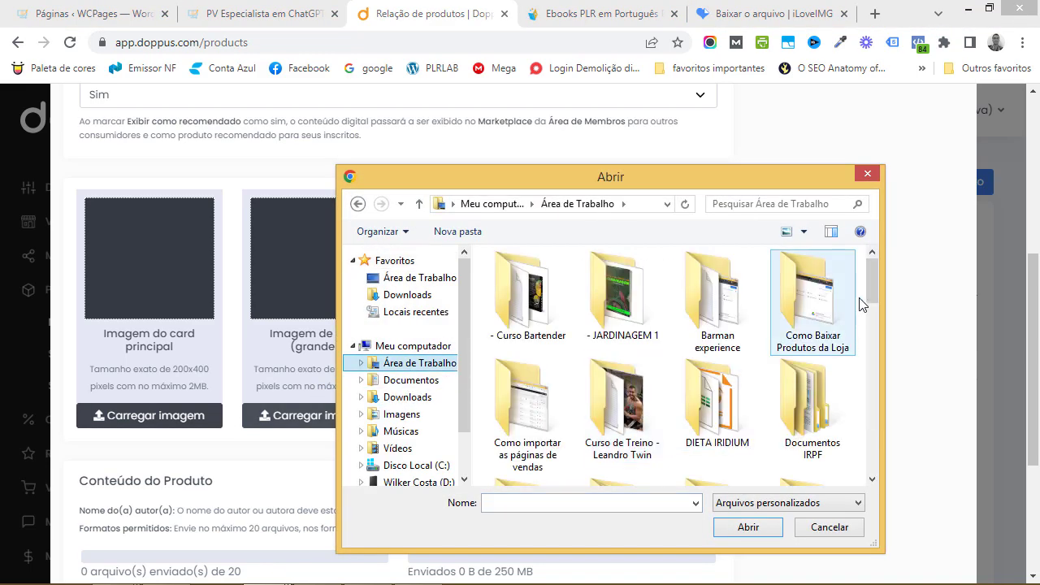
{"action": "scroll", "coordinate": [866, 358], "scroll_direction": "down", "scroll_amount": 5}
{"action": "scroll", "coordinate": [866, 406], "scroll_direction": "down", "scroll_amount": 5}
{"action": "scroll", "coordinate": [865, 439], "scroll_direction": "up", "scroll_amount": 1}
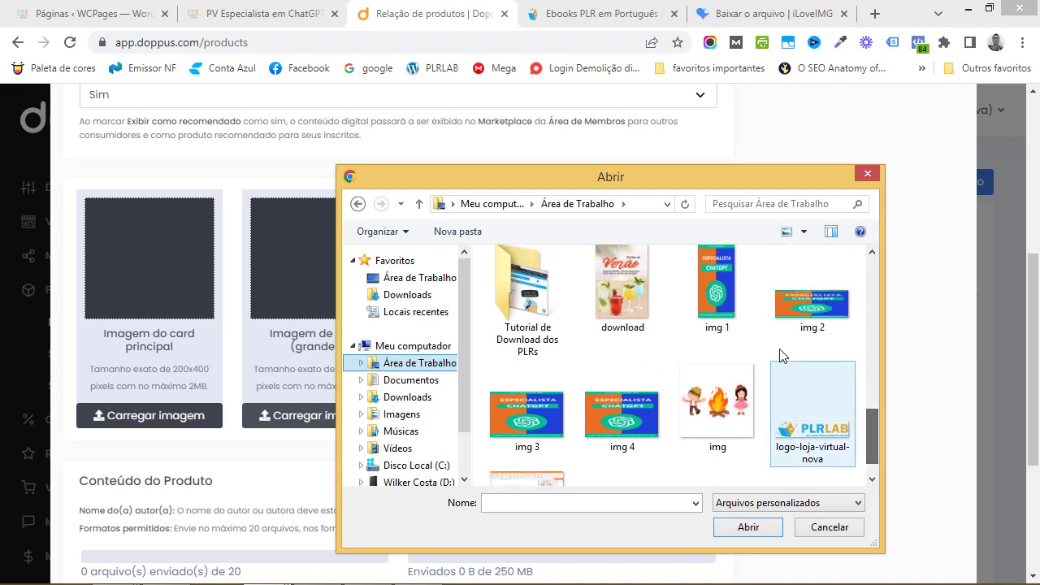
{"action": "left_click", "coordinate": [718, 290]}
{"action": "left_click", "coordinate": [748, 526]}
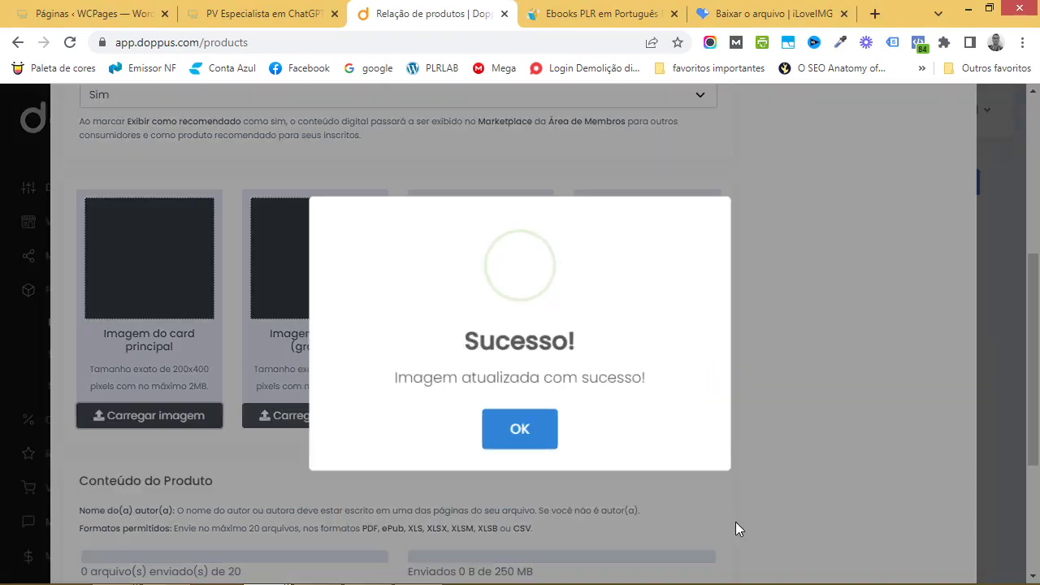
{"action": "left_click", "coordinate": [541, 441]}
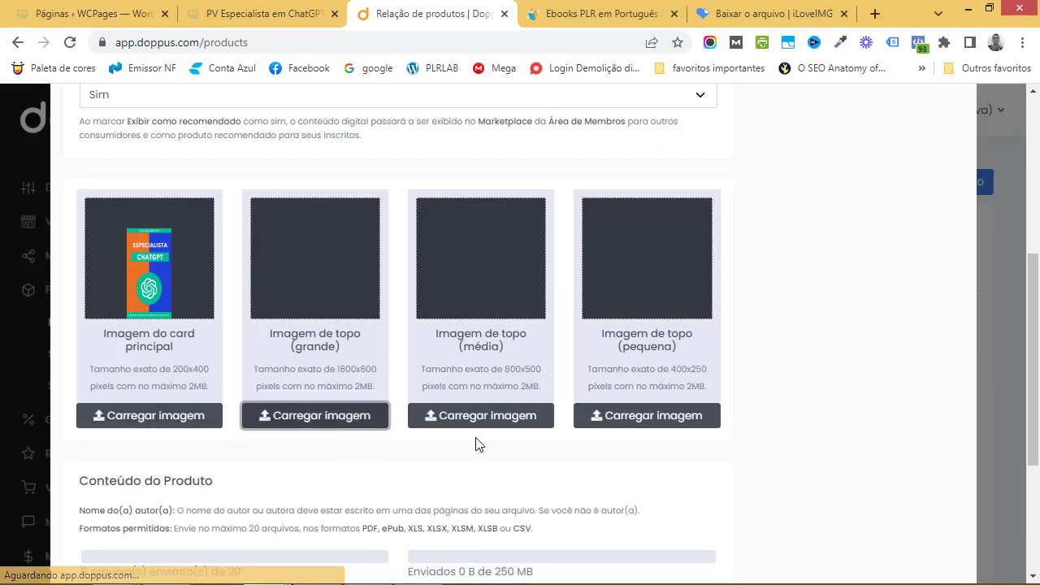
Upload img 2 as the large top image
{"action": "left_click", "coordinate": [488, 418]}
{"action": "left_click", "coordinate": [414, 363]}
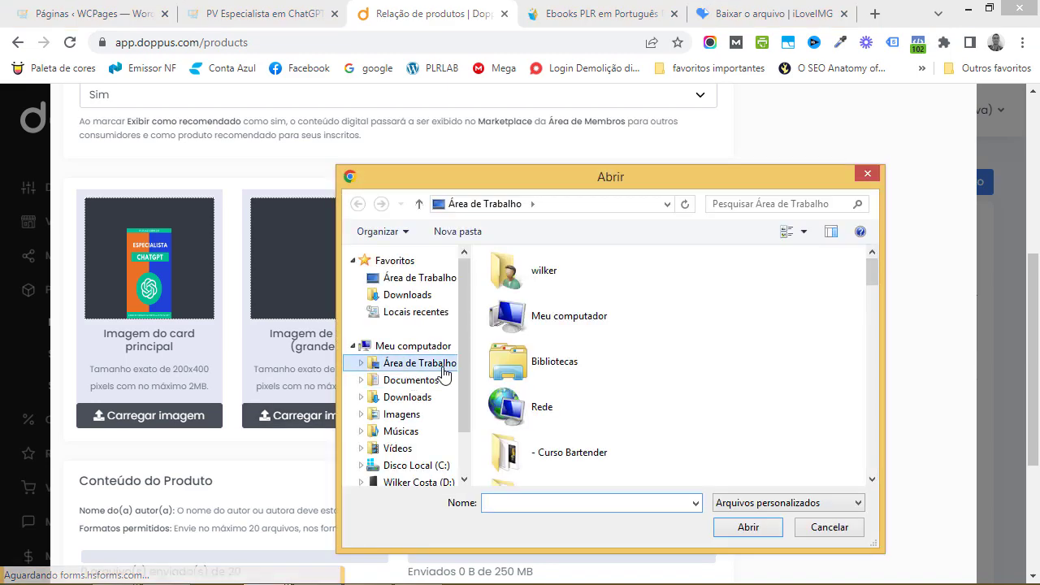
{"action": "left_click_drag", "start_coordinate": [865, 281], "coordinate": [861, 444]}
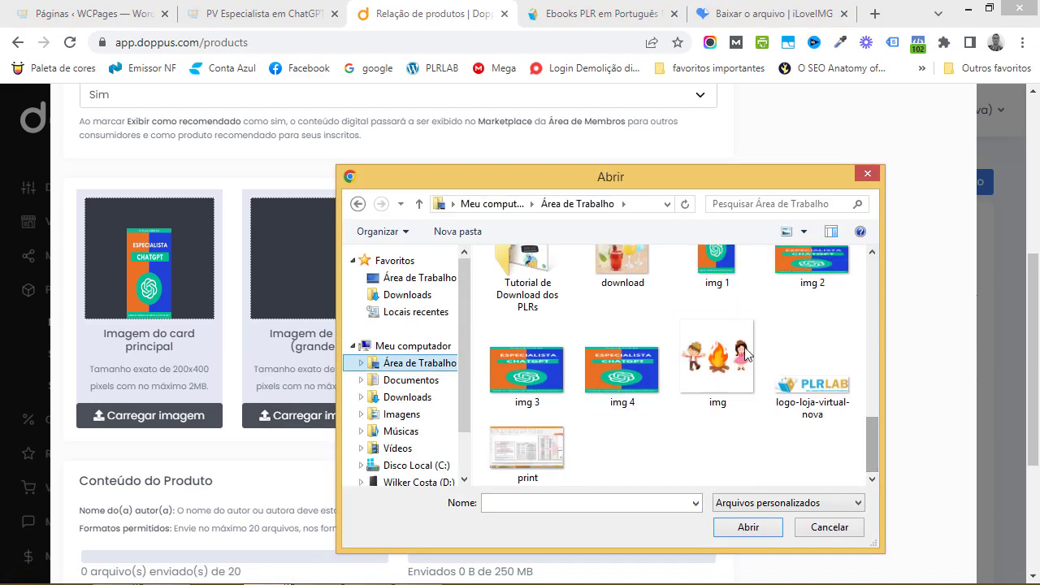
{"action": "left_click", "coordinate": [813, 261]}
{"action": "left_click", "coordinate": [749, 528]}
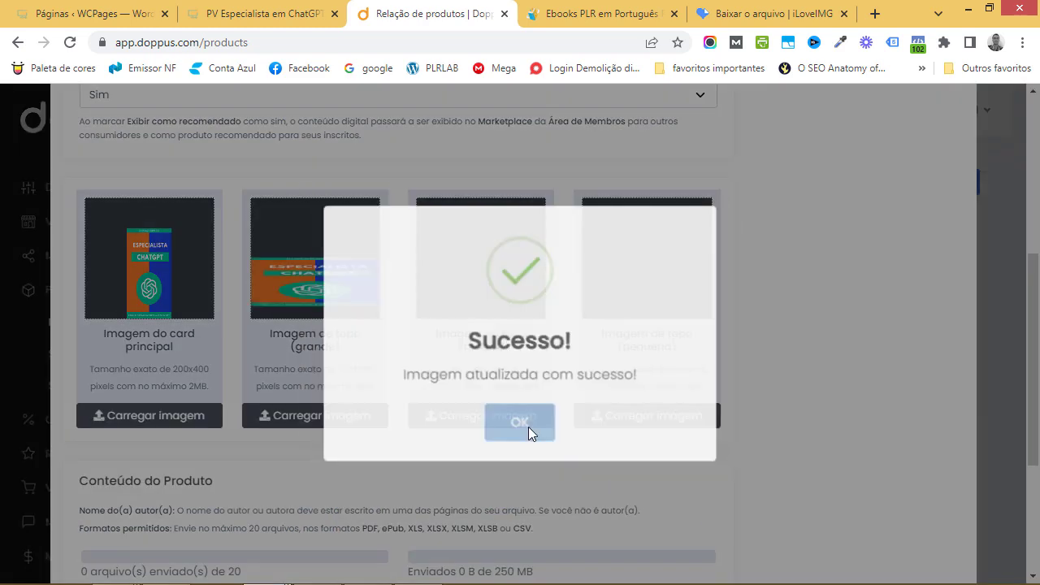
{"action": "left_click", "coordinate": [520, 422]}
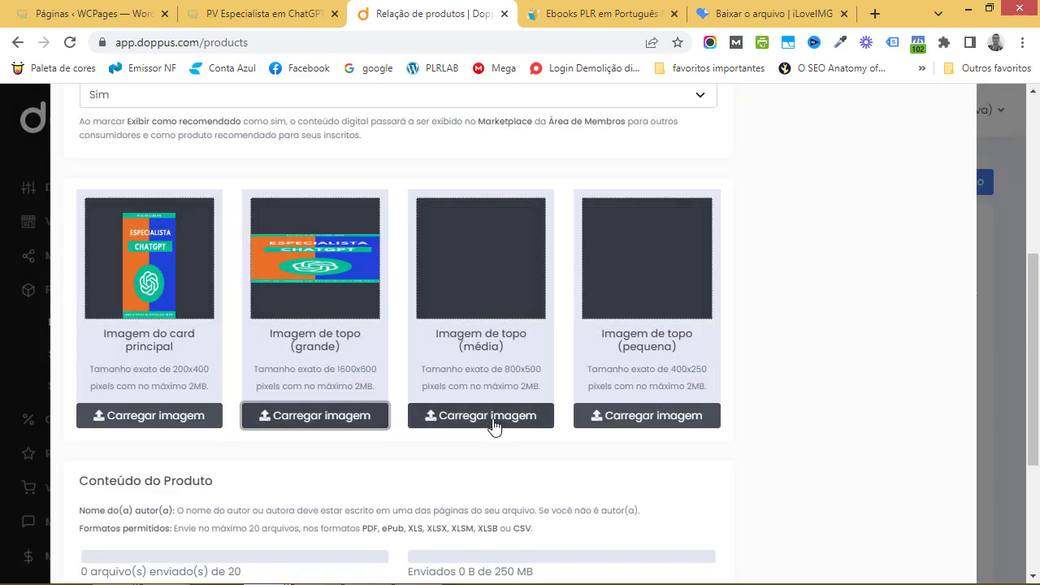
Upload img 3 as the medium top image
{"action": "left_click", "coordinate": [488, 419]}
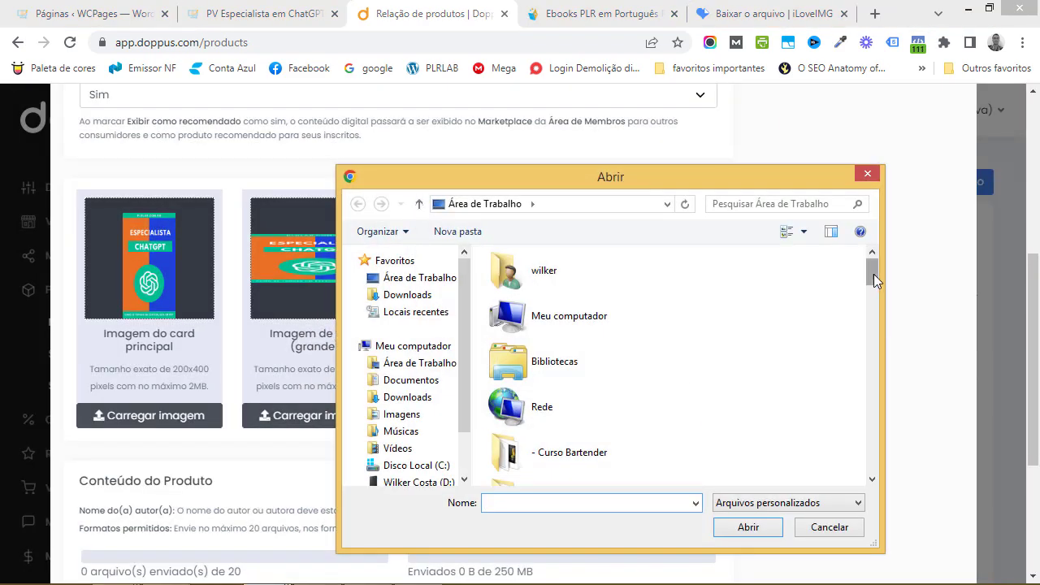
{"action": "left_click_drag", "start_coordinate": [872, 272], "coordinate": [783, 445]}
{"action": "left_click", "coordinate": [553, 355]}
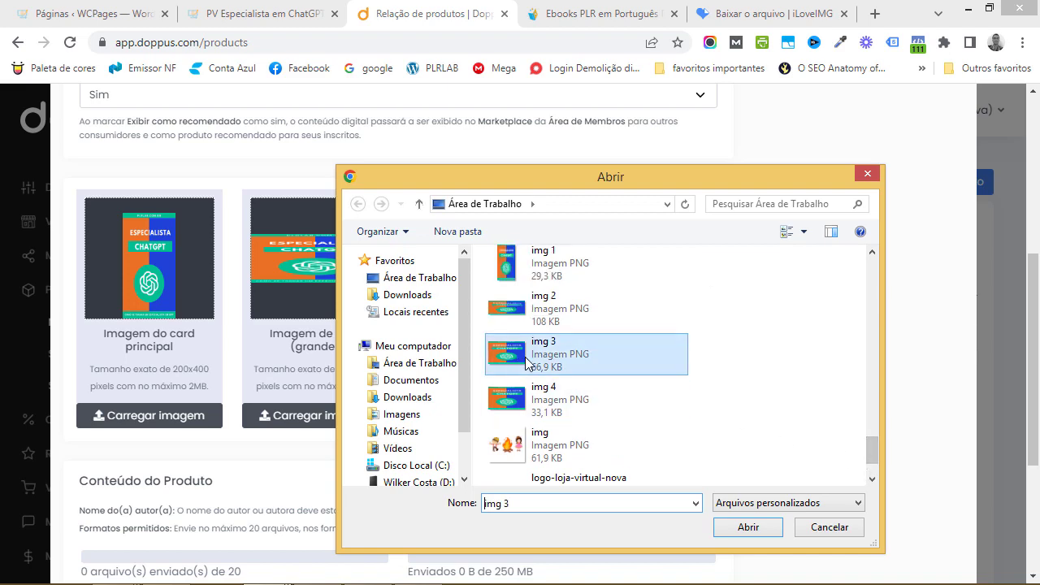
{"action": "left_click", "coordinate": [748, 527]}
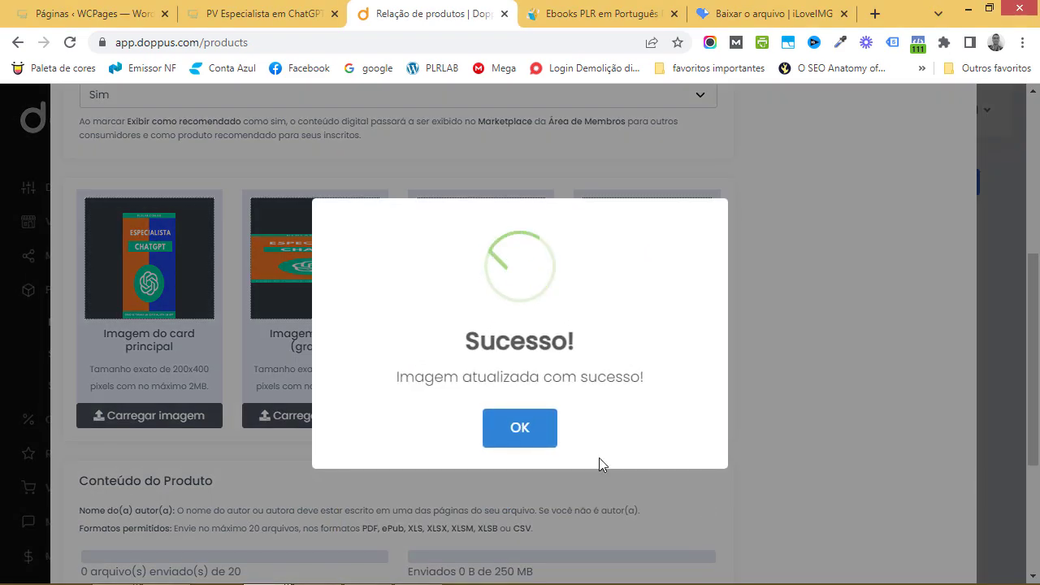
{"action": "left_click", "coordinate": [567, 441]}
Upload img 4 as the small top image
{"action": "left_click", "coordinate": [639, 429]}
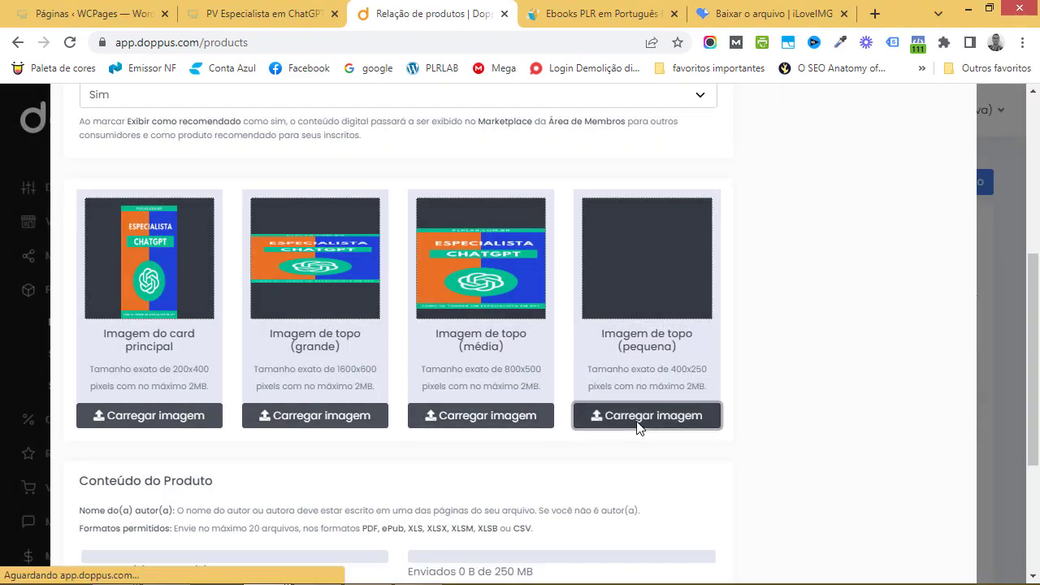
{"action": "scroll", "coordinate": [866, 390], "scroll_direction": "down", "scroll_amount": 5}
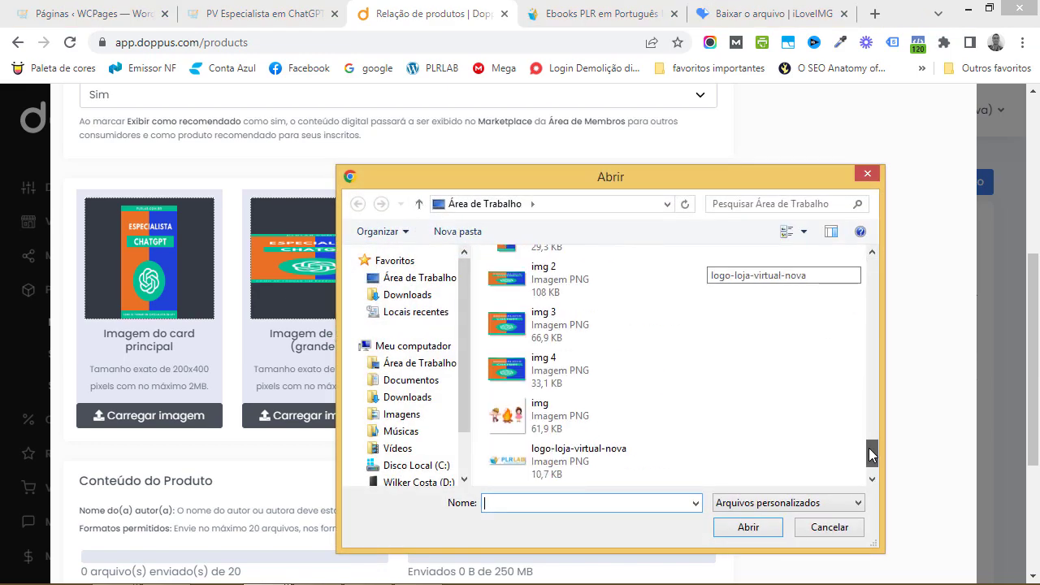
{"action": "left_click", "coordinate": [569, 370]}
{"action": "left_click", "coordinate": [744, 527]}
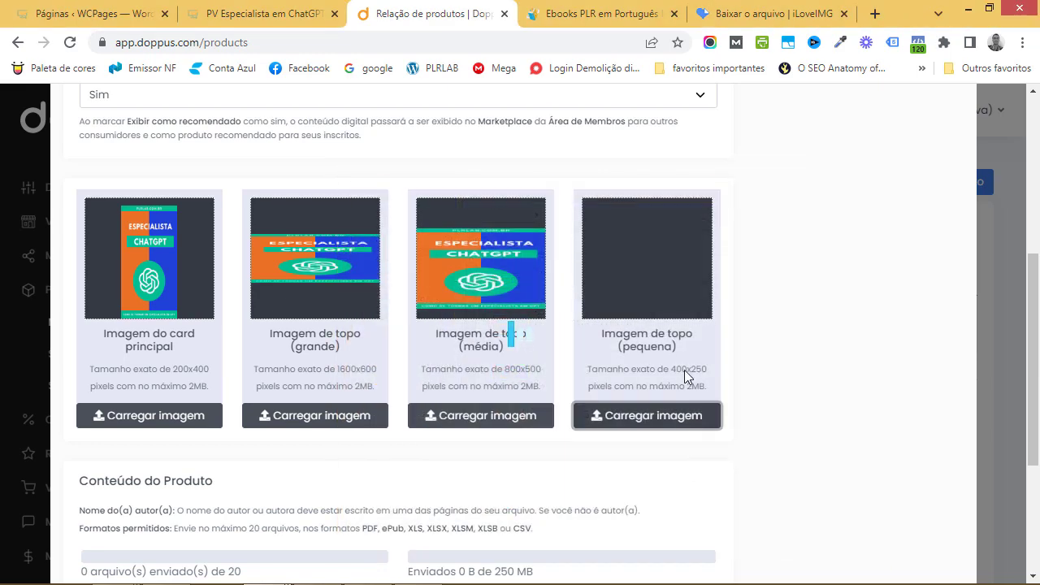
{"action": "left_click", "coordinate": [535, 439]}
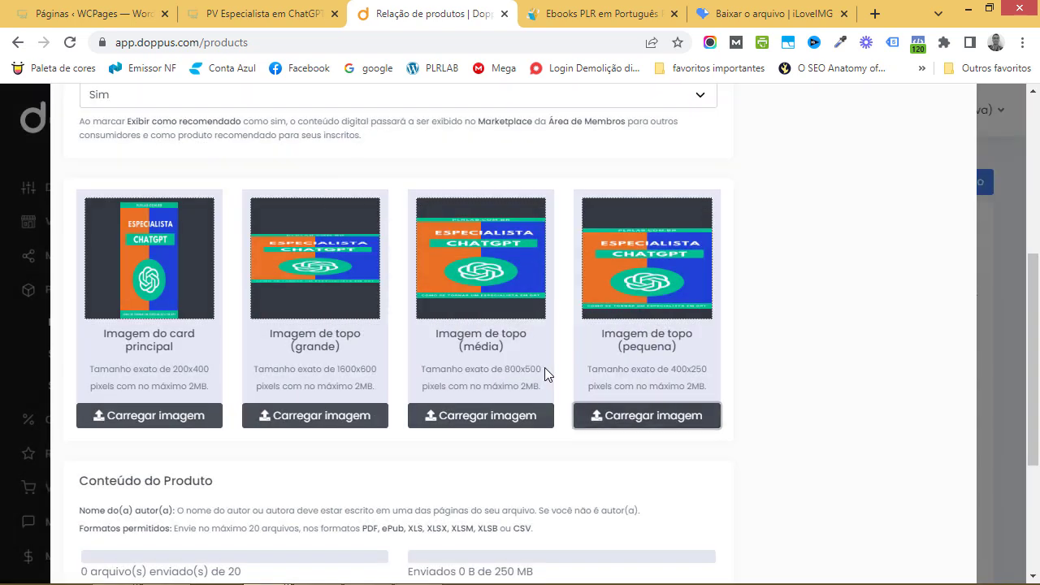
{"action": "scroll", "coordinate": [545, 367], "scroll_direction": "down", "scroll_amount": 3}
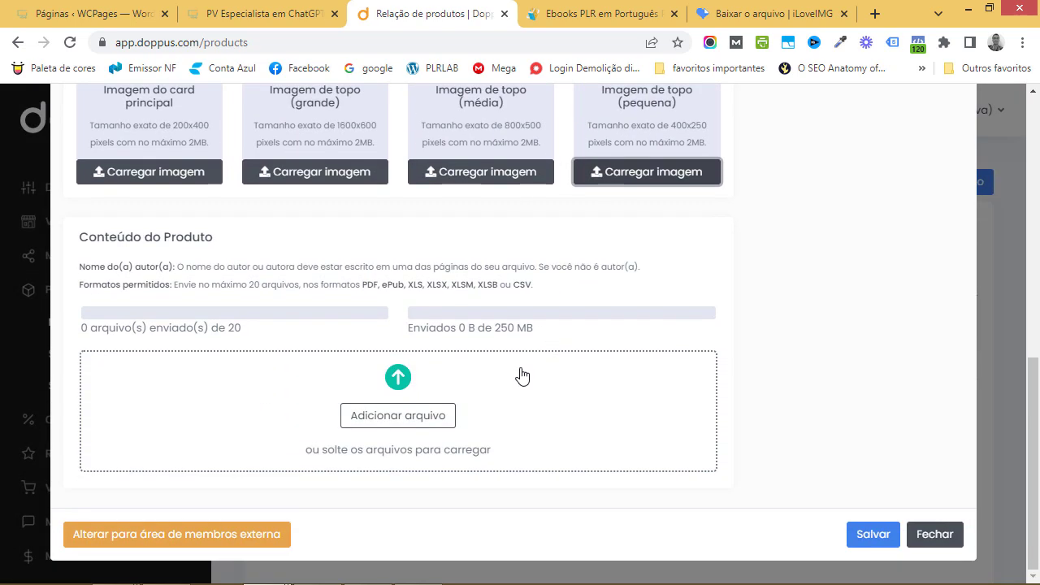
Start adding a product file and open the Especialista em ChatGPT folder on the Desktop
{"action": "left_click", "coordinate": [416, 426]}
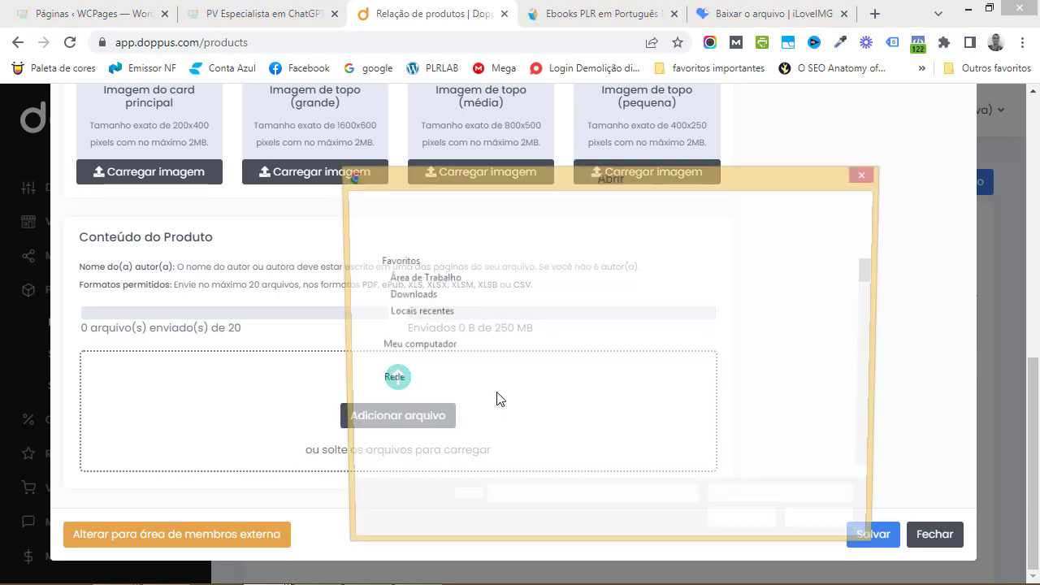
{"action": "left_click", "coordinate": [430, 364]}
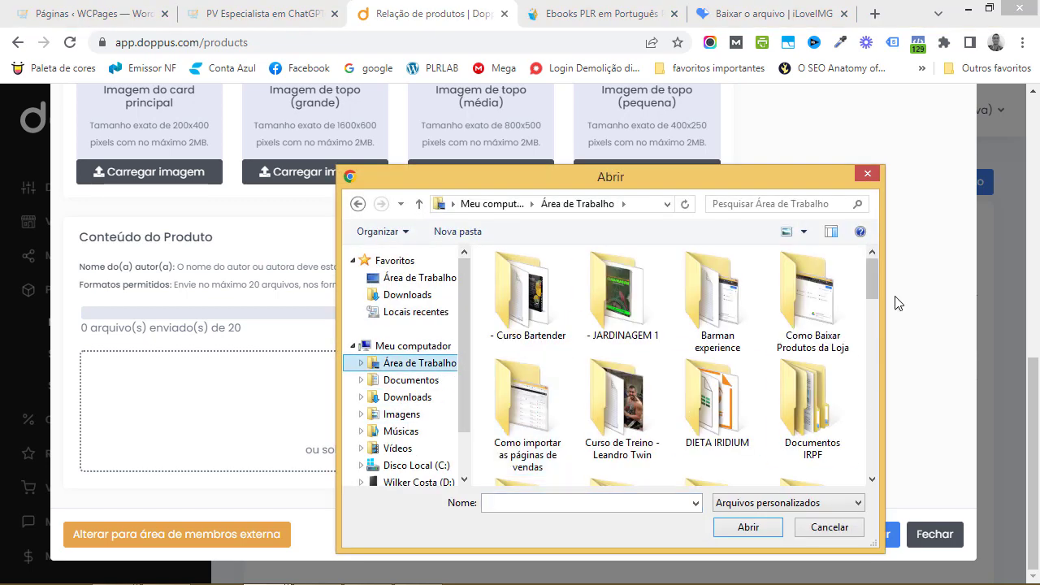
{"action": "scroll", "coordinate": [870, 309], "scroll_direction": "down", "scroll_amount": 5}
{"action": "scroll", "coordinate": [869, 312], "scroll_direction": "up", "scroll_amount": 2}
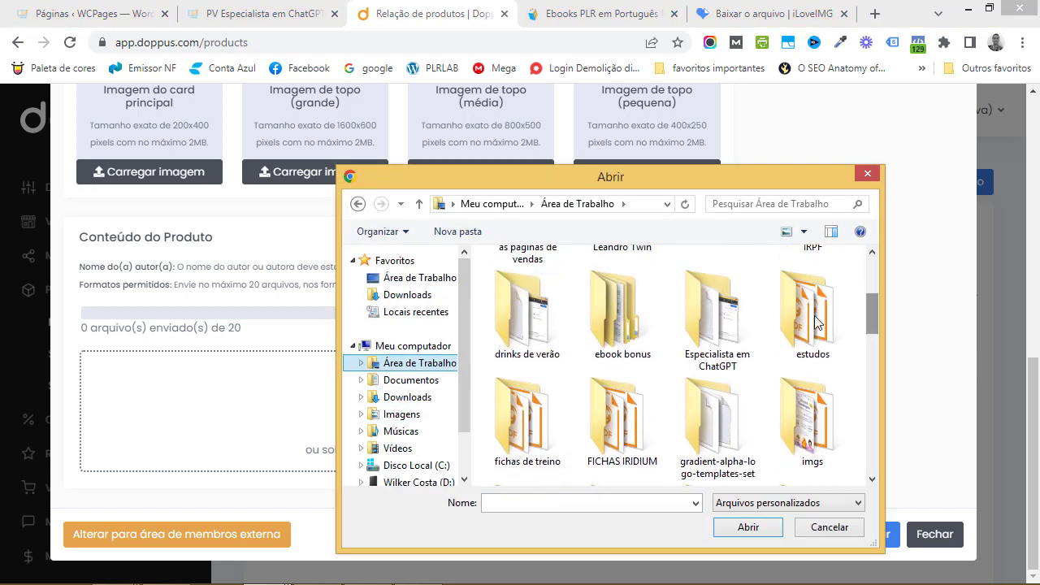
{"action": "left_click", "coordinate": [726, 333]}
{"action": "double_click", "coordinate": [726, 333]}
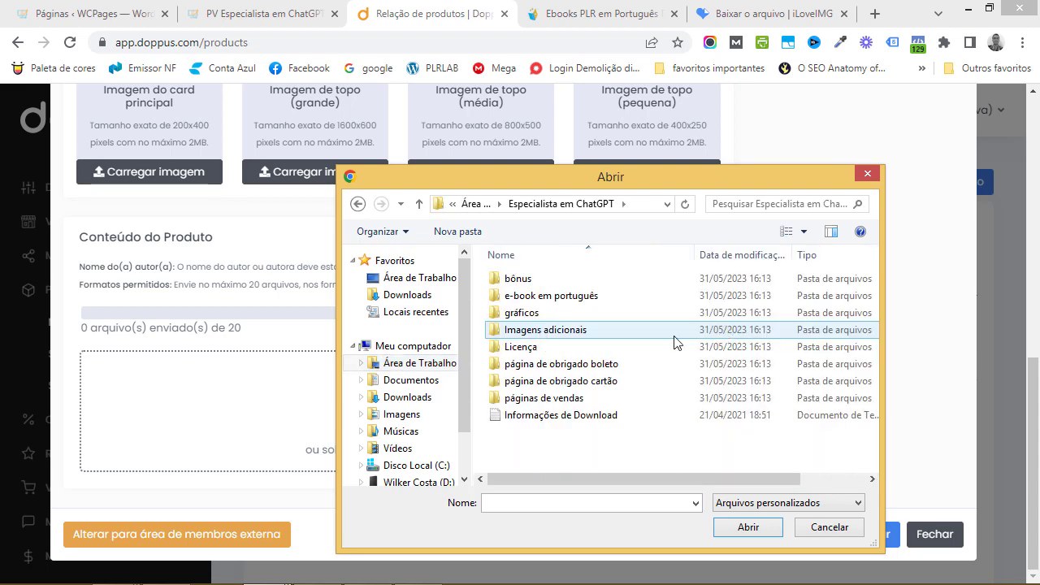
Upload chatgpt.pdf from the e-book em português subfolder as the product content
{"action": "double_click", "coordinate": [550, 298]}
{"action": "left_click", "coordinate": [541, 297]}
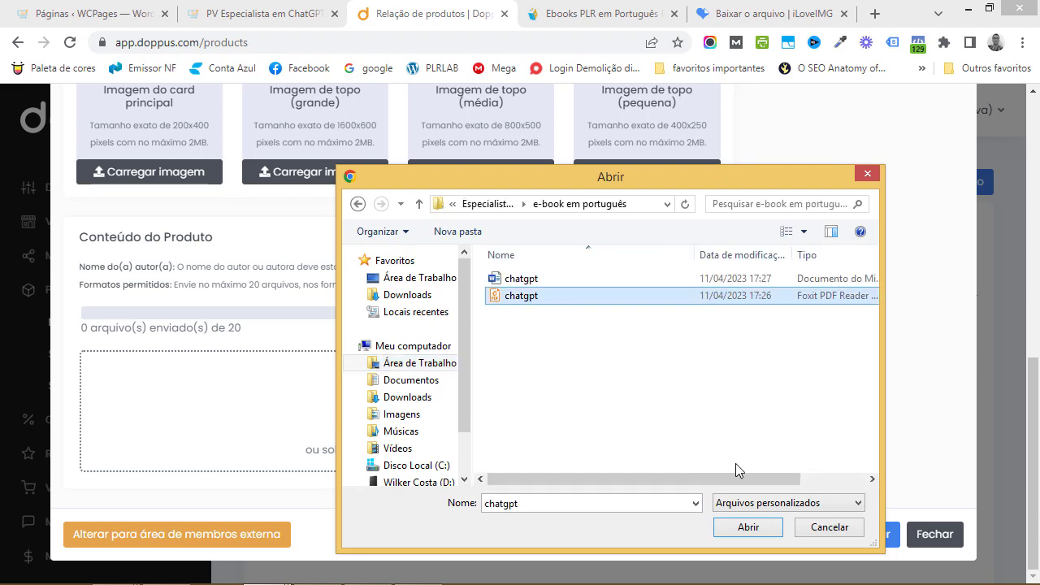
{"action": "left_click", "coordinate": [753, 528]}
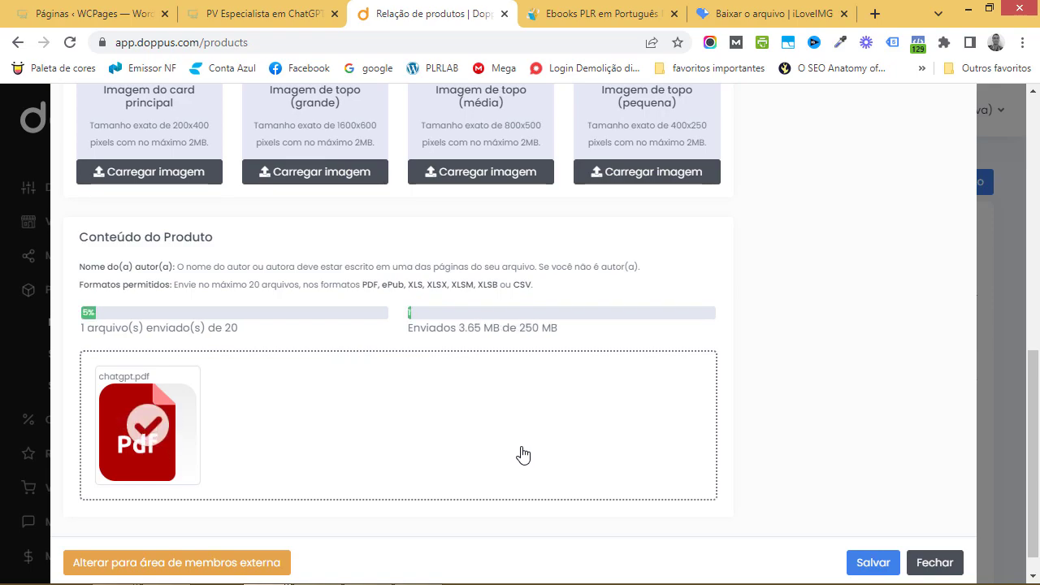
{"action": "scroll", "coordinate": [524, 455], "scroll_direction": "up", "scroll_amount": 4}
{"action": "scroll", "coordinate": [523, 453], "scroll_direction": "up", "scroll_amount": 2}
{"action": "scroll", "coordinate": [524, 453], "scroll_direction": "down", "scroll_amount": 6}
{"action": "scroll", "coordinate": [524, 454], "scroll_direction": "up", "scroll_amount": 6}
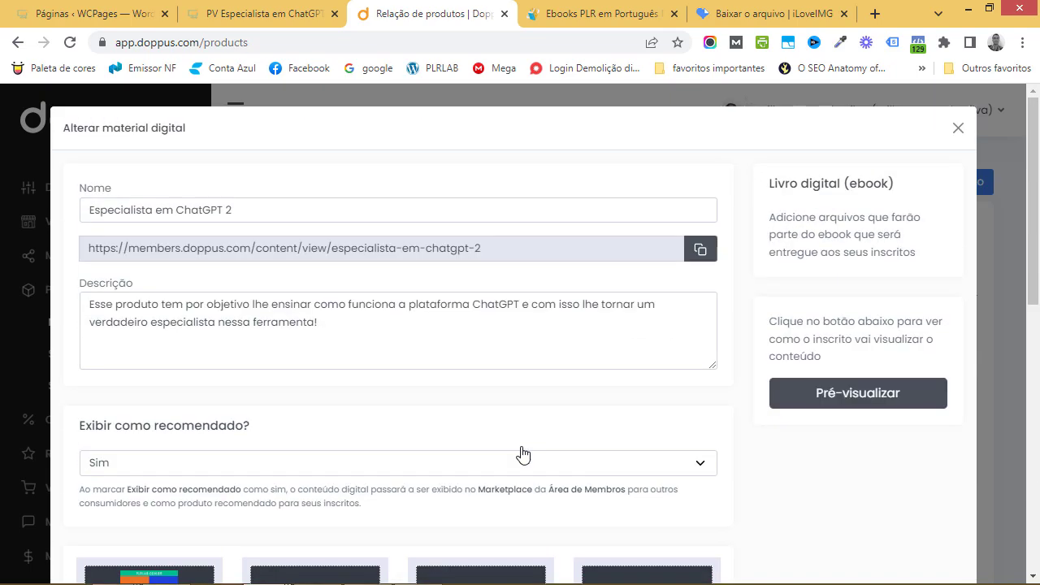
{"action": "scroll", "coordinate": [522, 454], "scroll_direction": "down", "scroll_amount": 7}
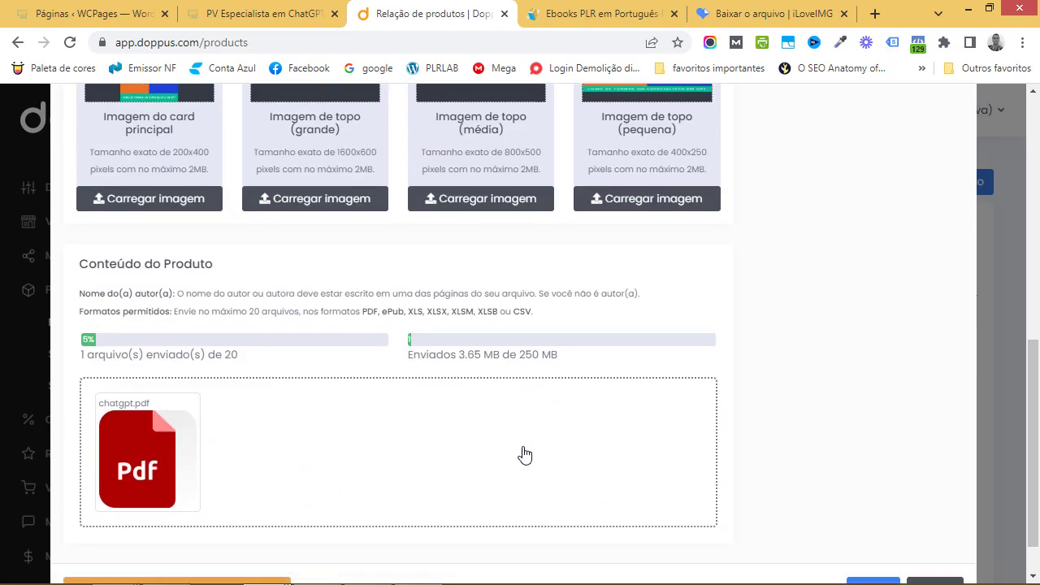
Save the ebook's digital material and open the Programa de afiliados settings for #64844
{"action": "left_click", "coordinate": [876, 545]}
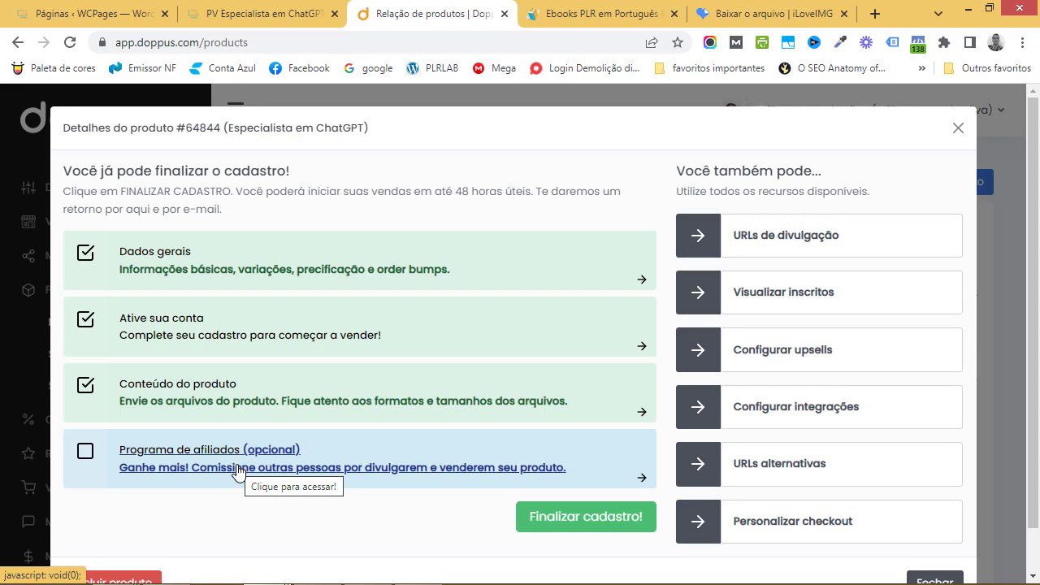
{"action": "left_click", "coordinate": [646, 482]}
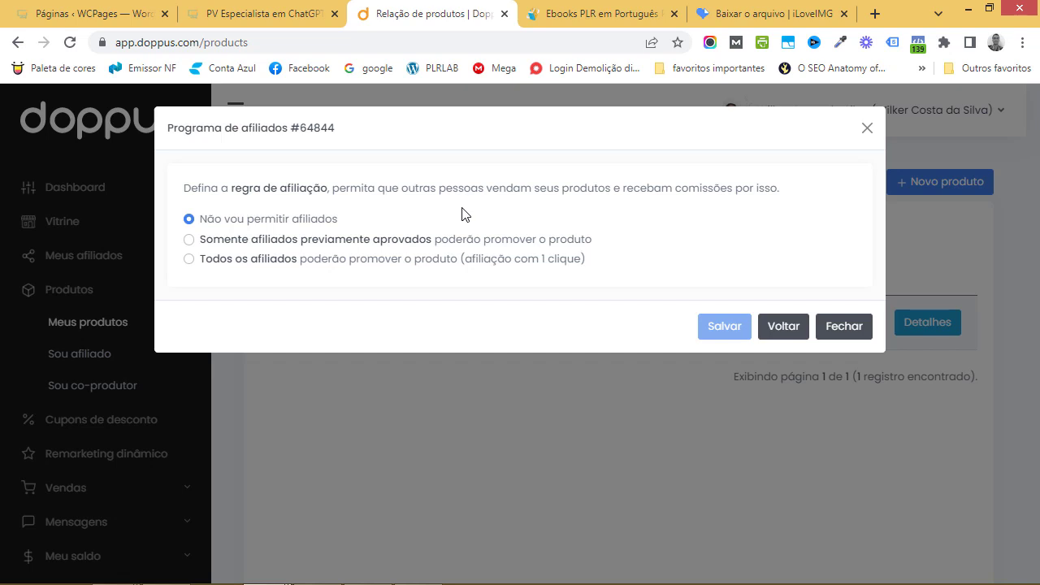
Allow Todos os afiliados and write the rules 'Comissão de 50% para todos os afiliados com ganhos gradativos.'
{"action": "left_click", "coordinate": [188, 259]}
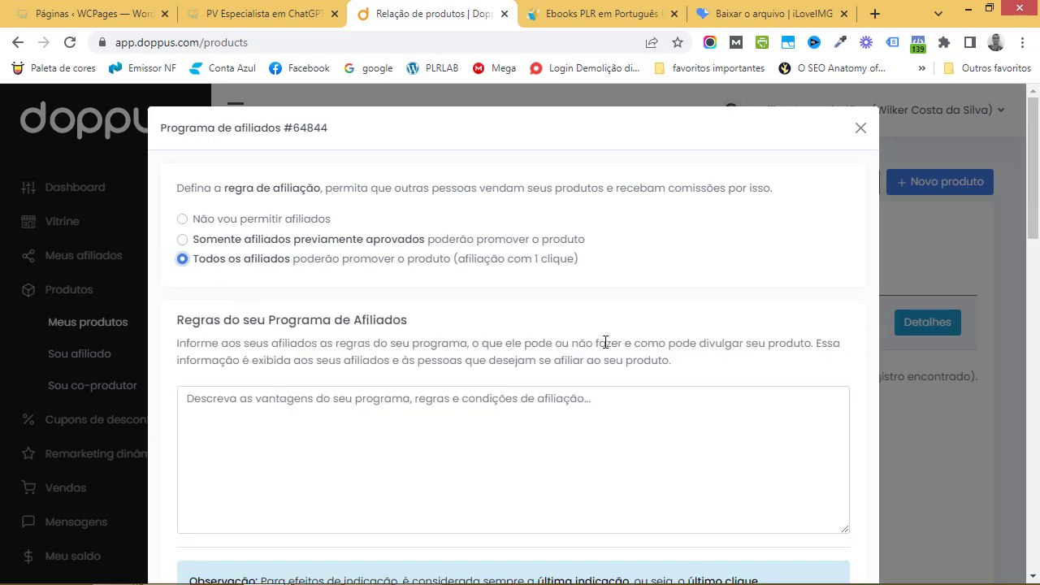
{"action": "scroll", "coordinate": [565, 352], "scroll_direction": "down", "scroll_amount": 1}
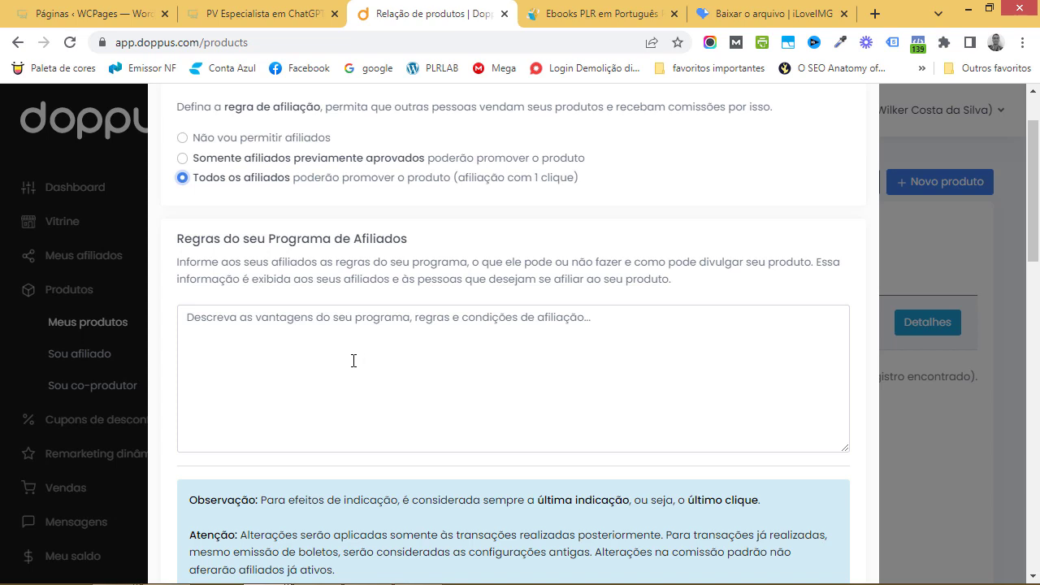
{"action": "left_click", "coordinate": [354, 361]}
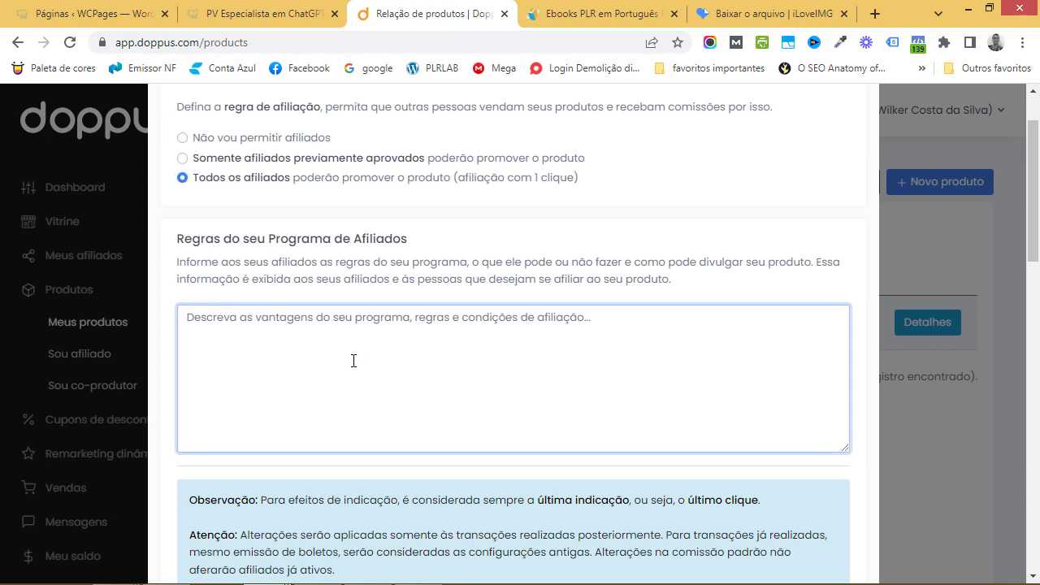
{"action": "type", "text": "Comissão de "}
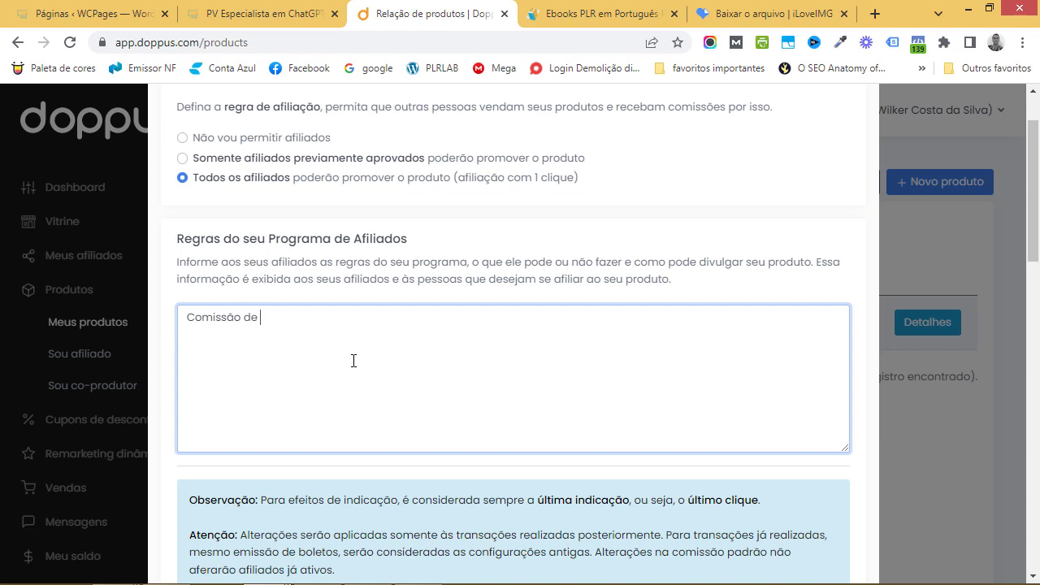
{"action": "type", "text": "50% para"}
{"action": "key", "text": "BackSpace"}
{"action": "key", "text": "BackSpace"}
{"action": "key", "text": "BackSpace"}
{"action": "key", "text": "BackSpace"}
{"action": "type", "text": "ara todos os afi"}
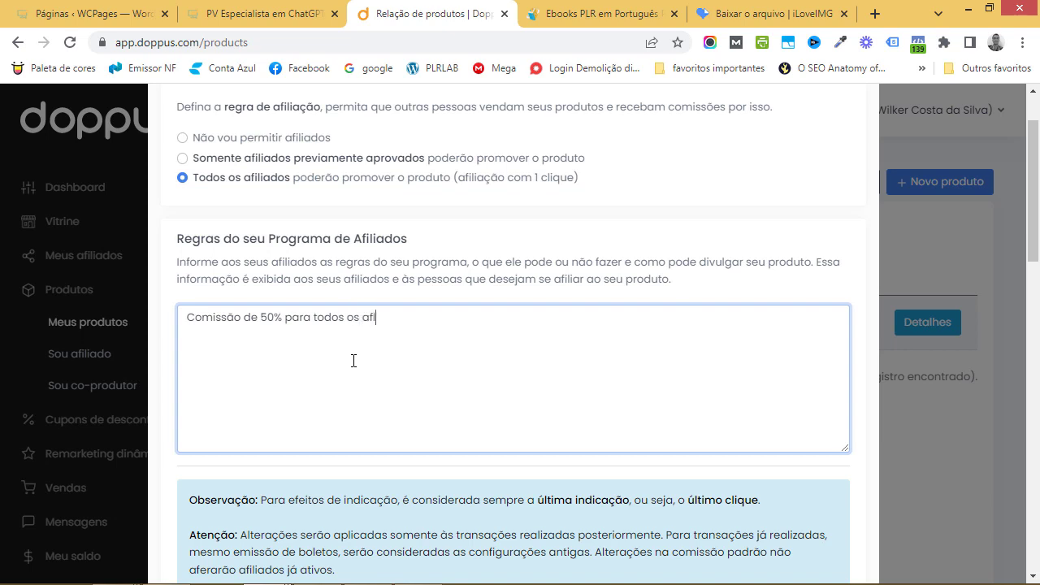
{"action": "type", "text": "liados com ganh"}
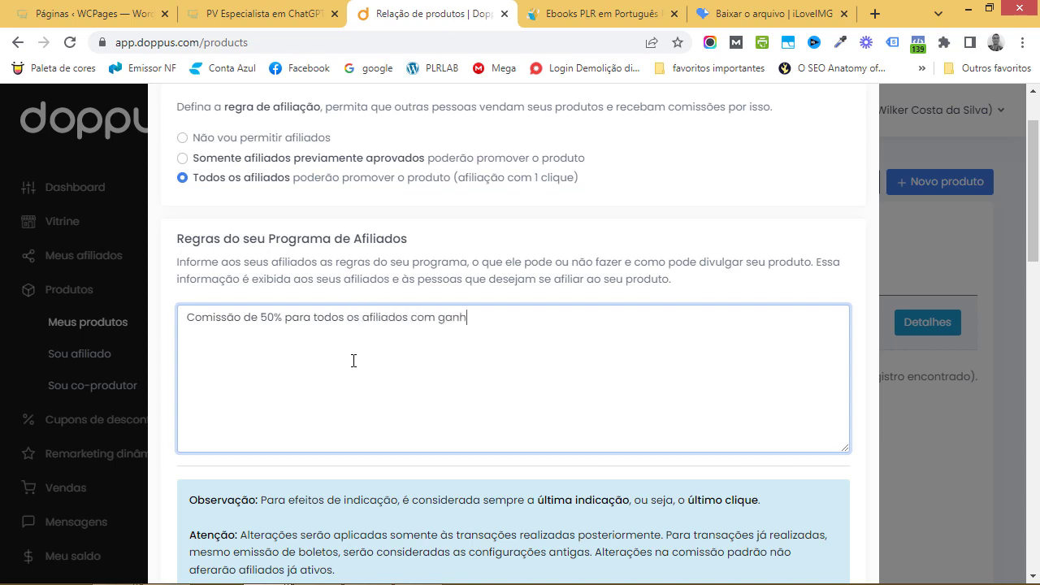
{"action": "type", "text": "os gradativos."}
Keep the 60-day referral duration and set the affiliate commission to 50,00%
{"action": "scroll", "coordinate": [358, 364], "scroll_direction": "down", "scroll_amount": 2}
{"action": "scroll", "coordinate": [383, 357], "scroll_direction": "down", "scroll_amount": 1}
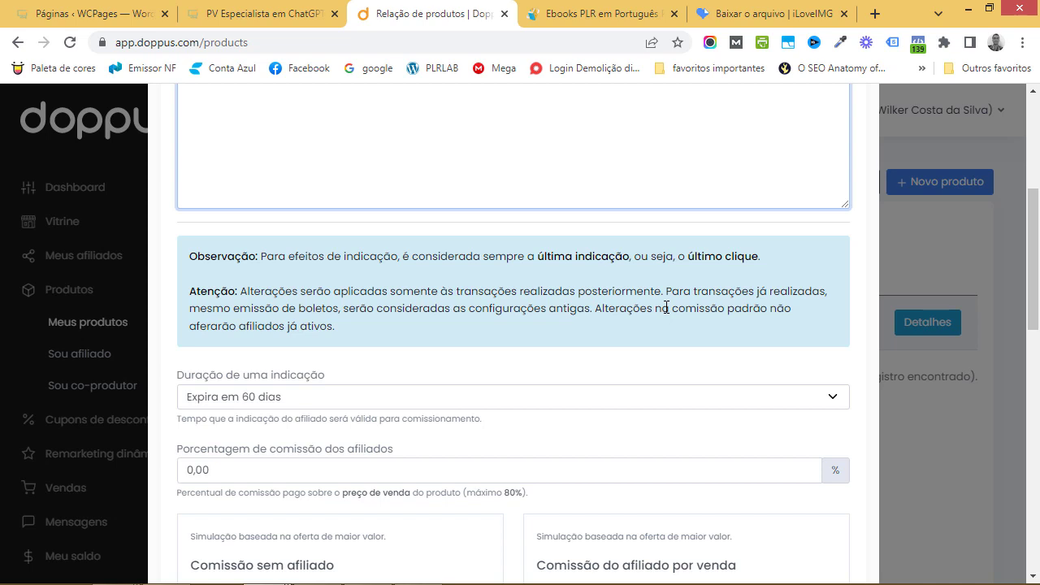
{"action": "scroll", "coordinate": [666, 308], "scroll_direction": "down", "scroll_amount": 2}
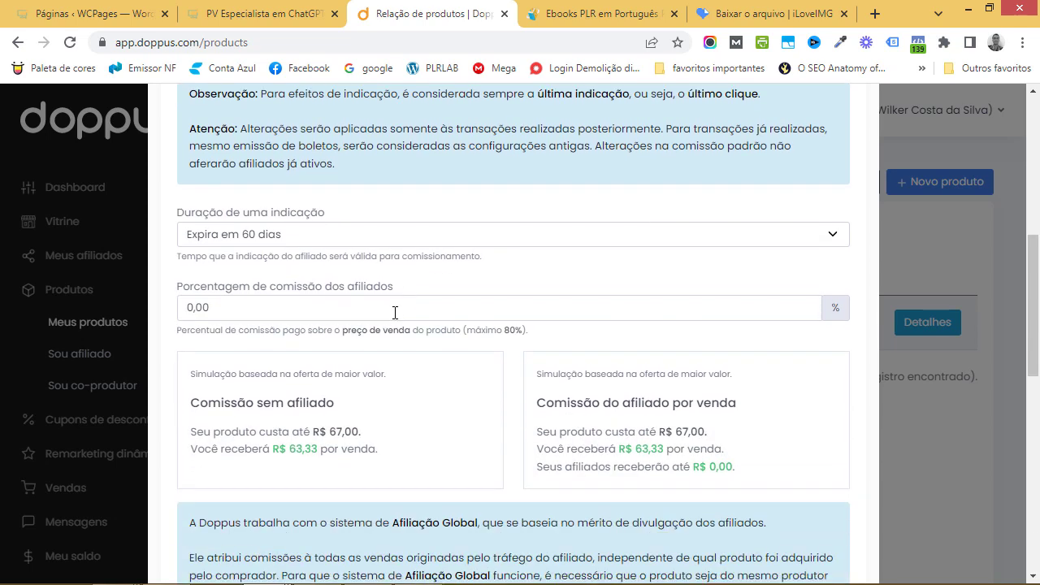
{"action": "left_click", "coordinate": [837, 240]}
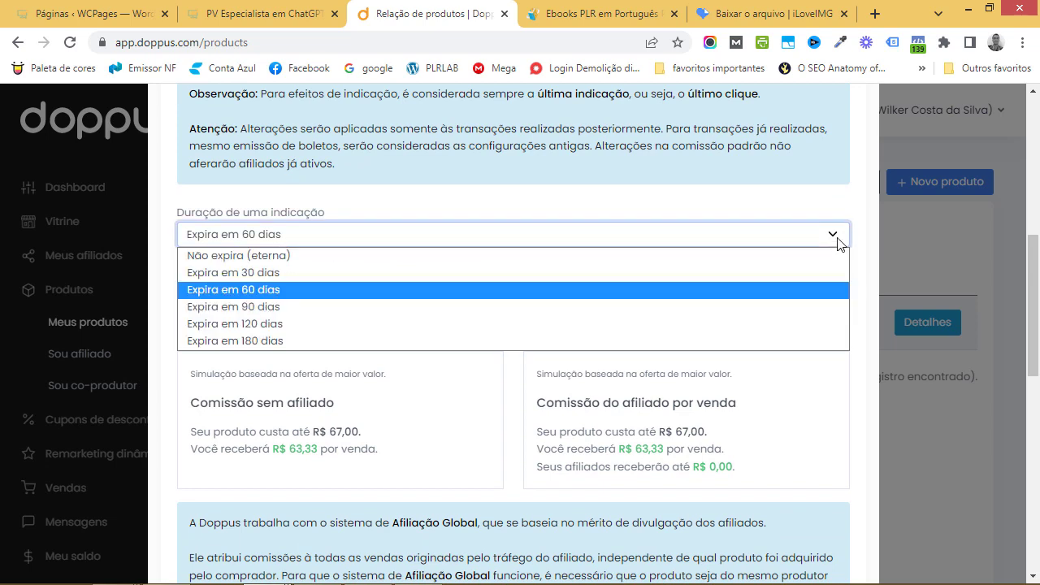
{"action": "left_click", "coordinate": [569, 289]}
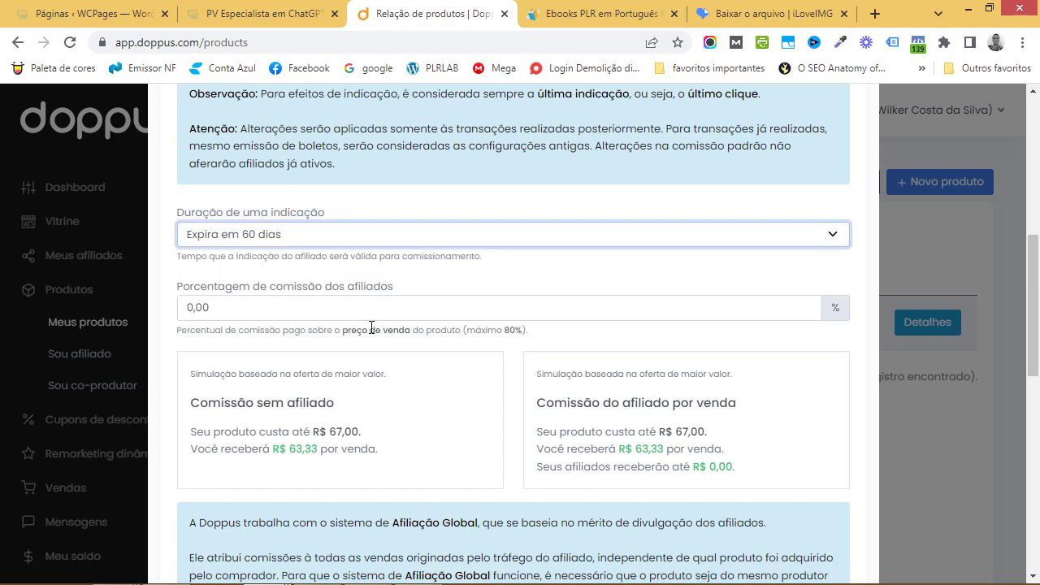
{"action": "left_click", "coordinate": [317, 315]}
{"action": "type", "text": "5000"}
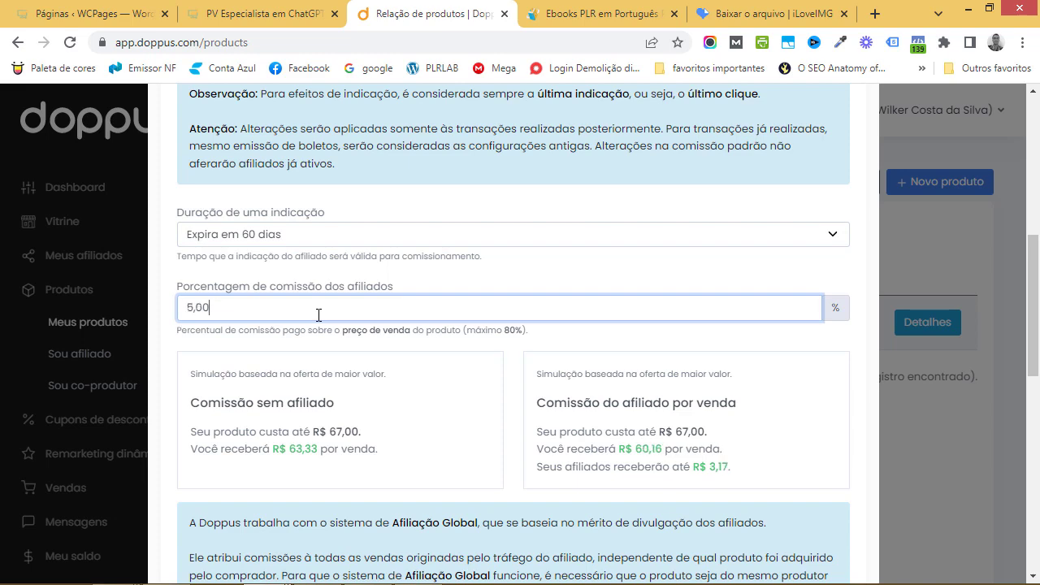
{"action": "left_click", "coordinate": [532, 338]}
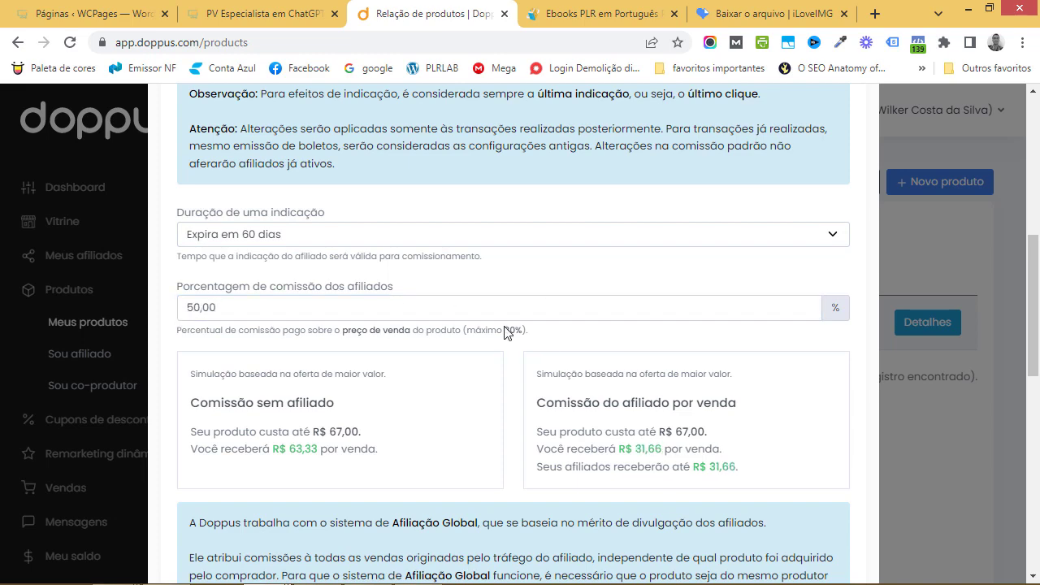
{"action": "scroll", "coordinate": [488, 341], "scroll_direction": "down", "scroll_amount": 2}
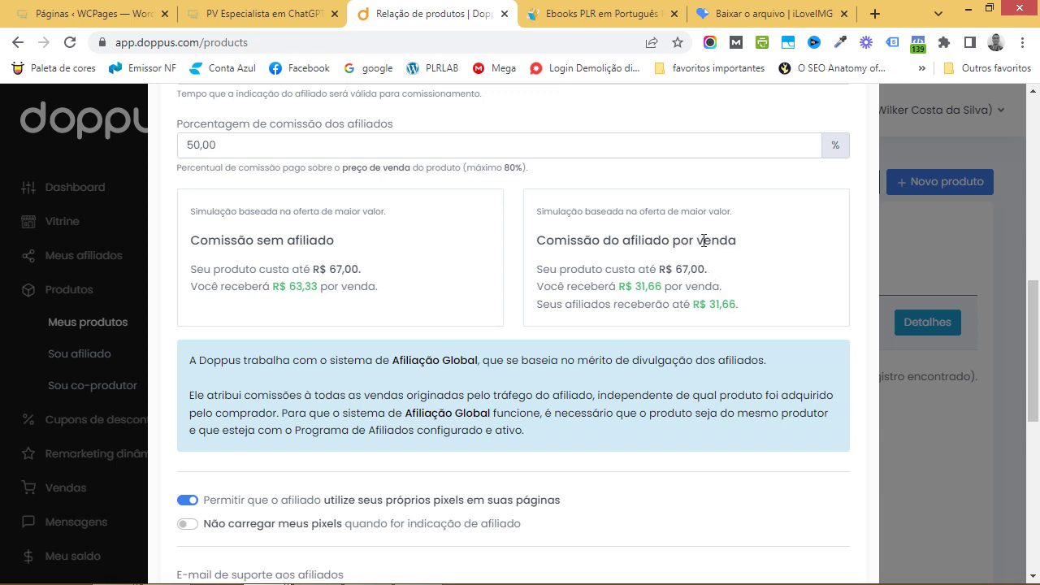
{"action": "scroll", "coordinate": [458, 309], "scroll_direction": "down", "scroll_amount": 1}
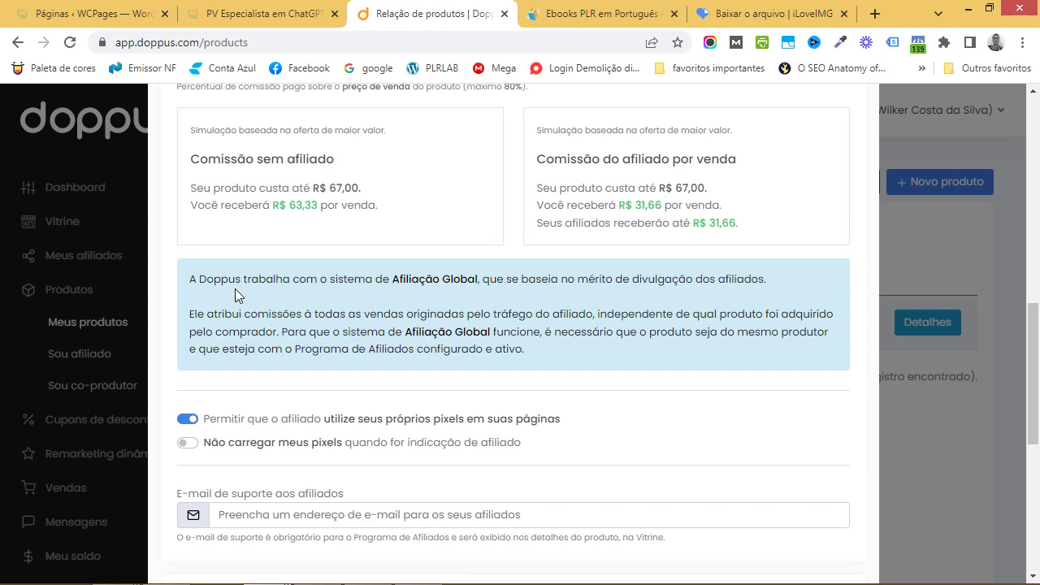
{"action": "scroll", "coordinate": [297, 328], "scroll_direction": "down", "scroll_amount": 1}
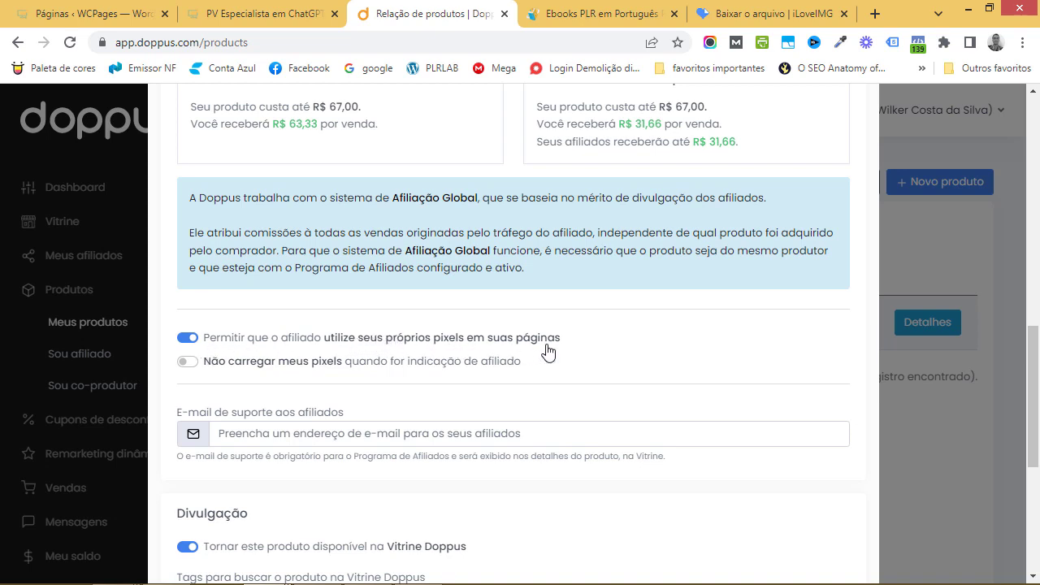
Disable loading own pixels on affiliate referrals and fill in the saved support e-mail address
{"action": "left_click", "coordinate": [187, 362]}
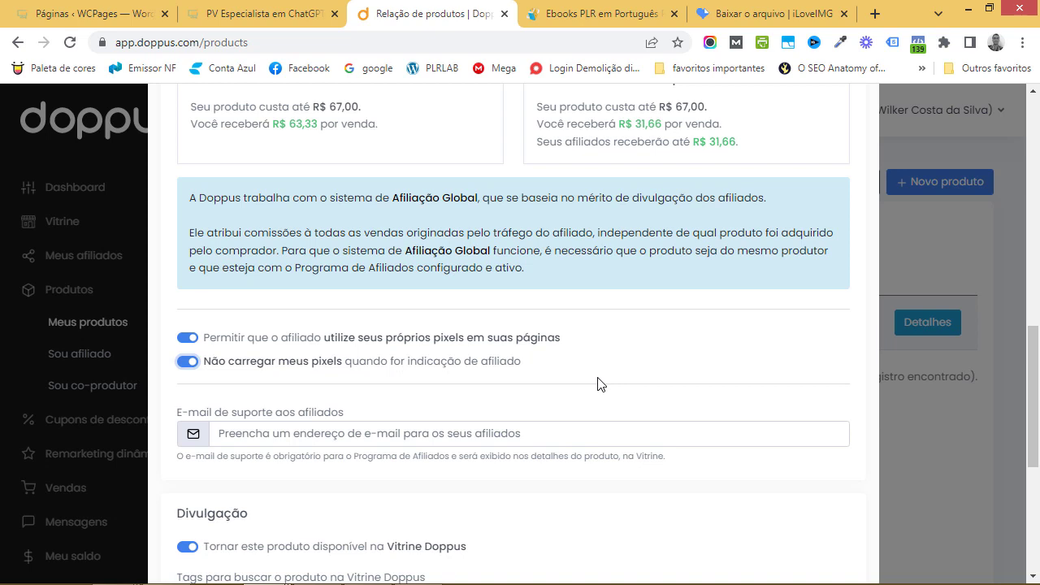
{"action": "scroll", "coordinate": [599, 382], "scroll_direction": "down", "scroll_amount": 1}
{"action": "left_click", "coordinate": [405, 362]}
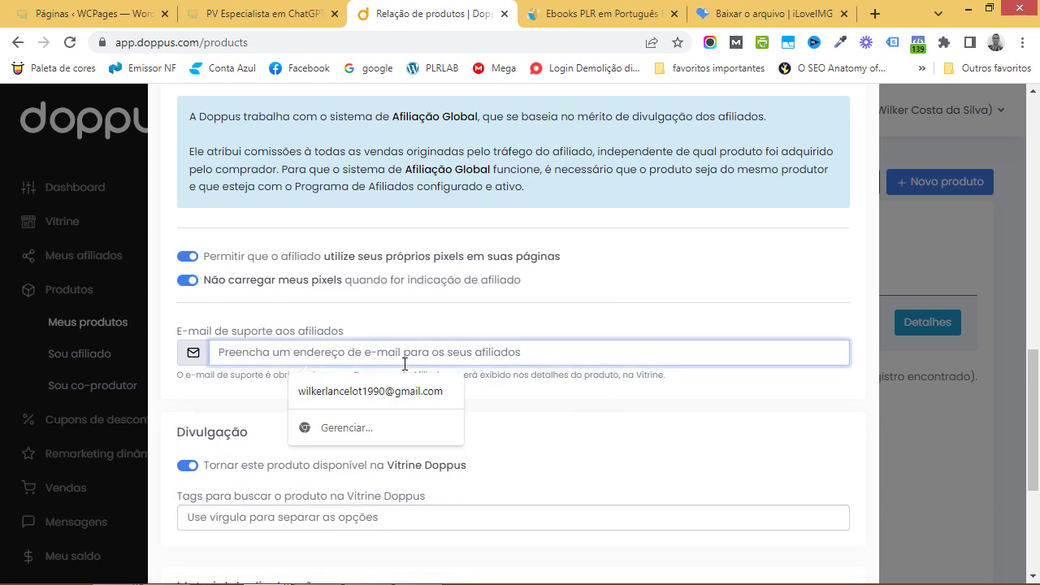
{"action": "left_click", "coordinate": [391, 395]}
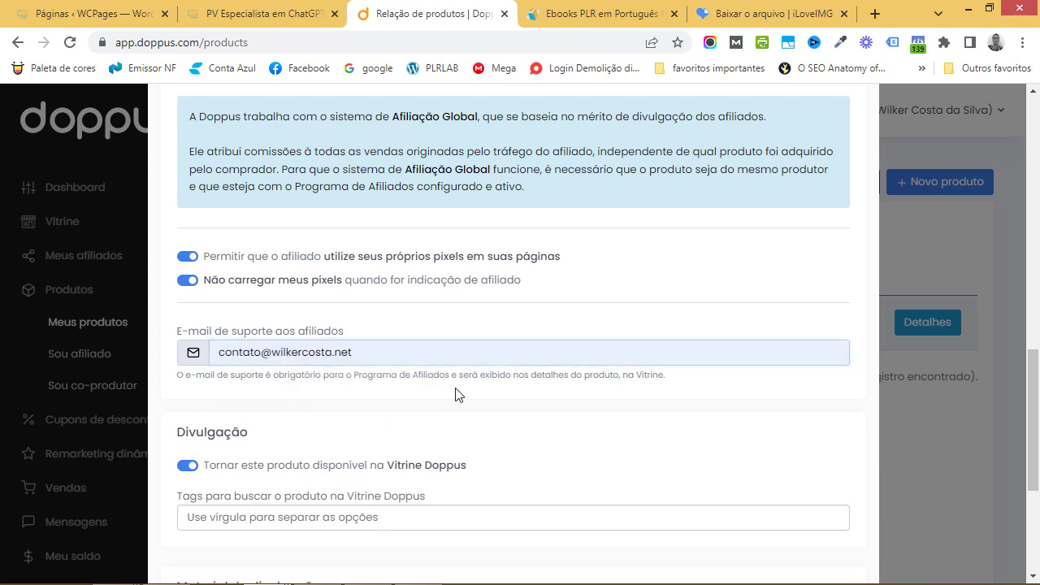
{"action": "scroll", "coordinate": [445, 385], "scroll_direction": "down", "scroll_amount": 2}
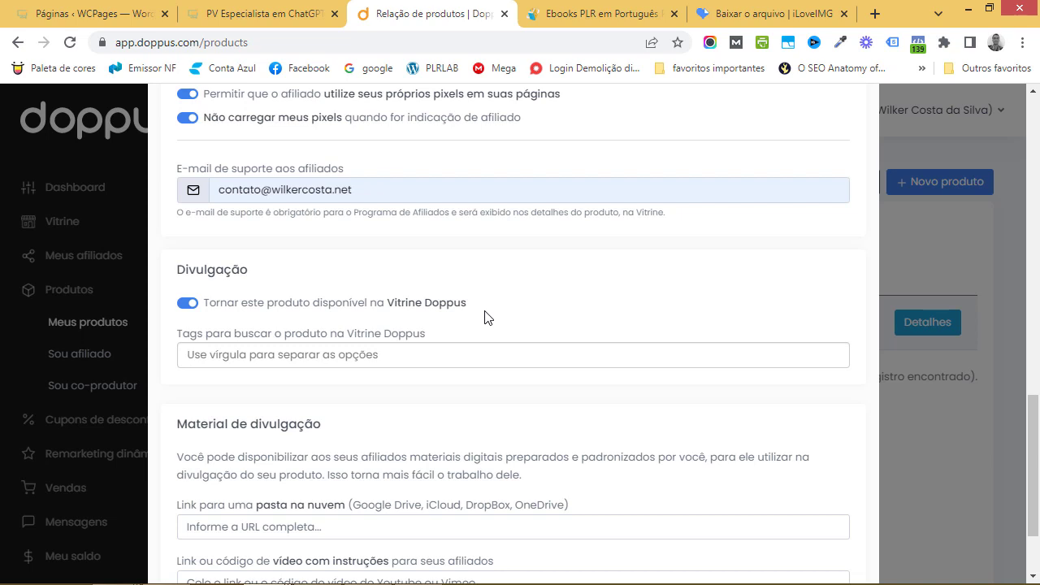
Add the Vitrine search tags chatgpt and marketingdigital
{"action": "left_click", "coordinate": [340, 356]}
{"action": "type", "text": "chatgpt"}
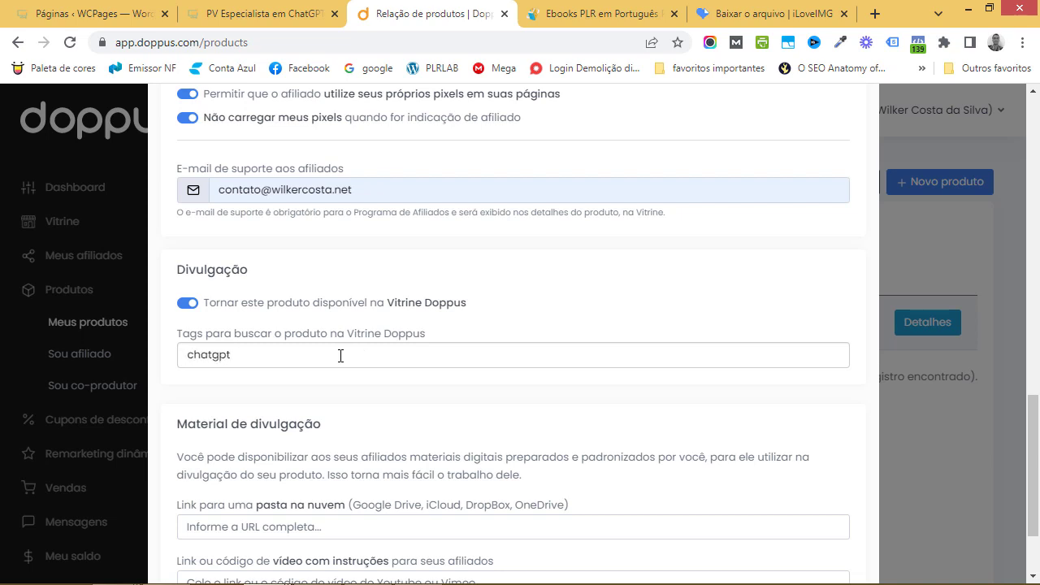
{"action": "key", "text": "Return"}
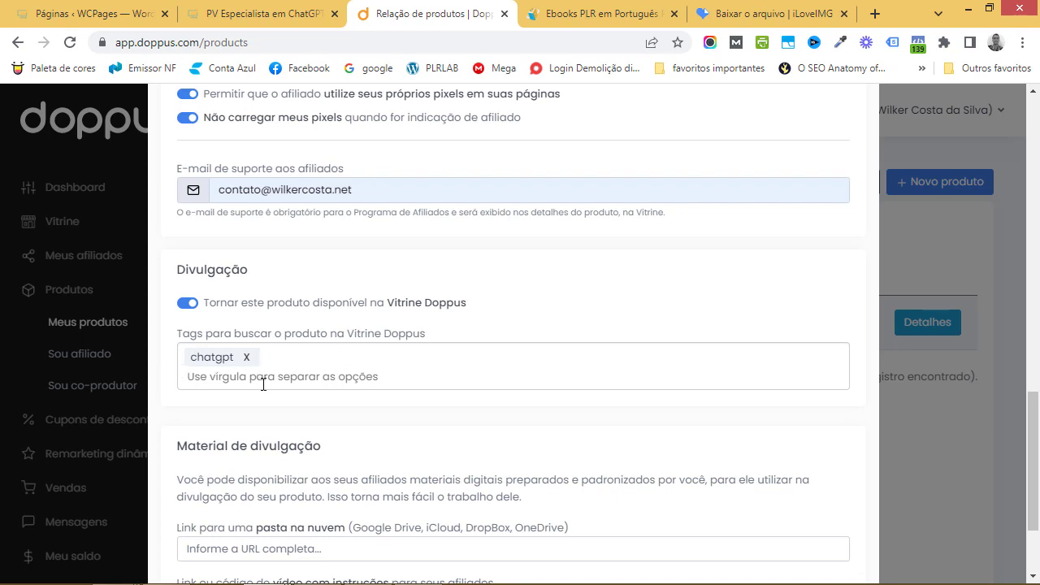
{"action": "type", "text": "marketingidigi"}
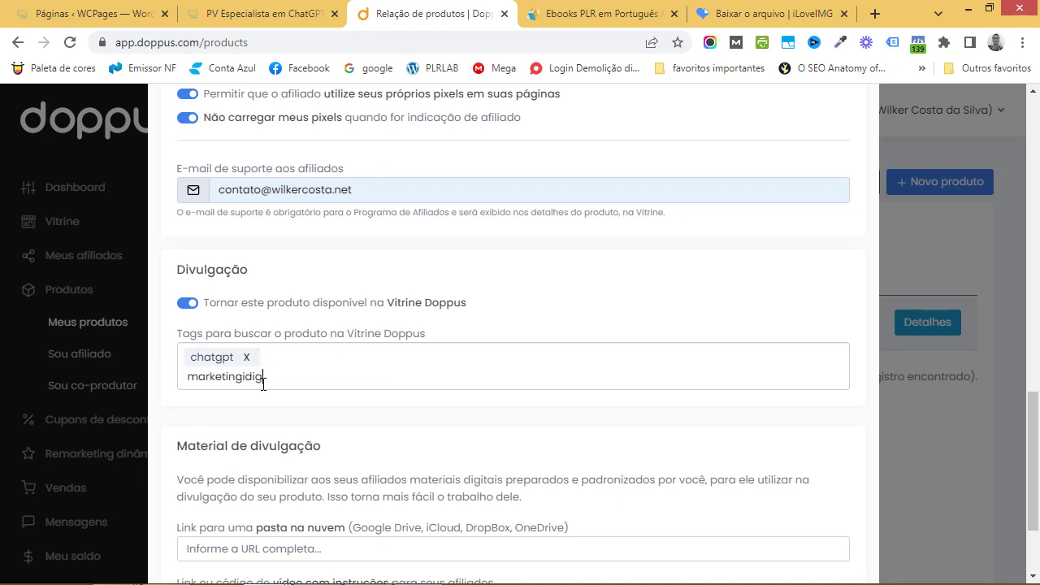
{"action": "key", "text": "BackSpace"}
{"action": "key", "text": "BackSpace"}
{"action": "key", "text": "BackSpace"}
{"action": "key", "text": "BackSpace"}
{"action": "key", "text": "BackSpace"}
{"action": "type", "text": "digital"}
{"action": "key", "text": "Return"}
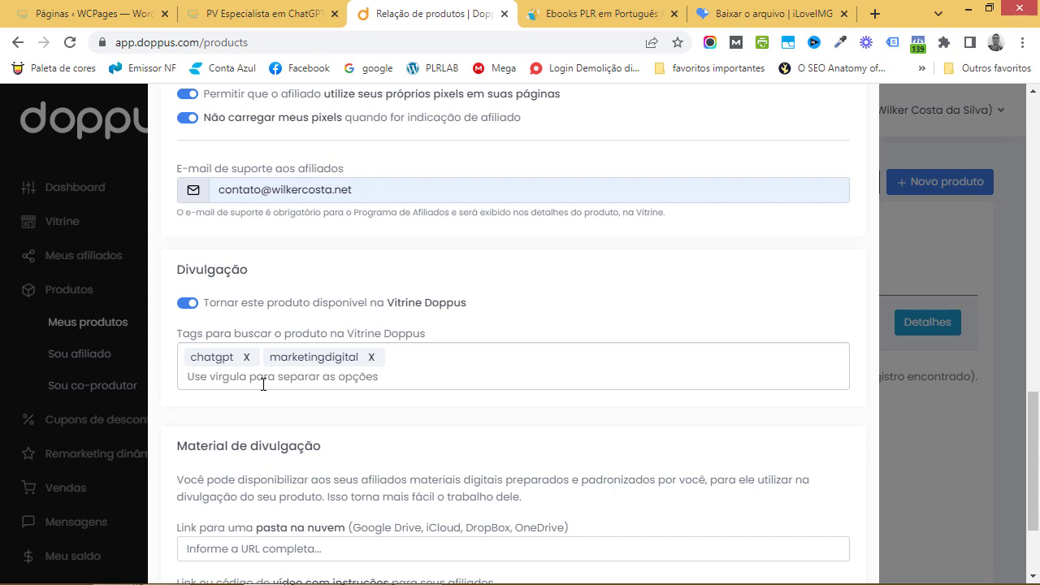
{"action": "scroll", "coordinate": [391, 383], "scroll_direction": "down", "scroll_amount": 3}
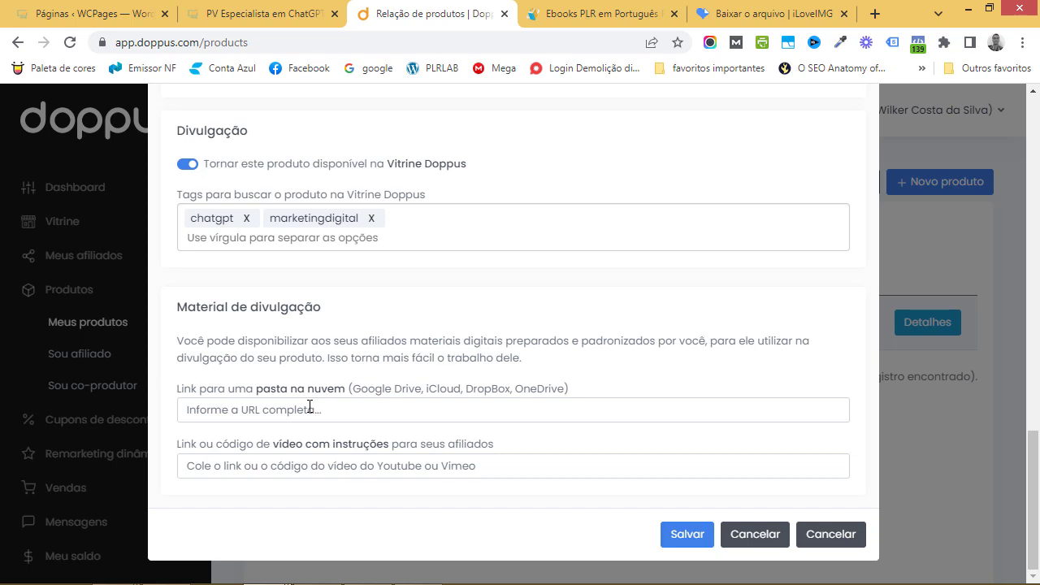
Save the affiliate and promotion settings so the #64844 checklist shows all four steps done
{"action": "left_click", "coordinate": [668, 529]}
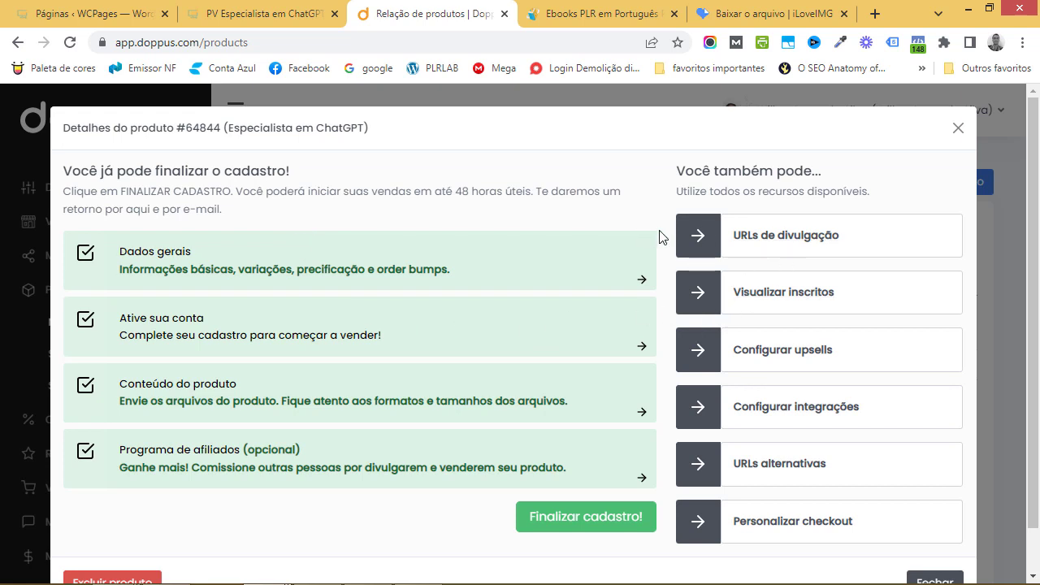
Copy the Página(s) de pagamento (checkout) link from the product's URLs de divulgação
{"action": "left_click", "coordinate": [779, 240]}
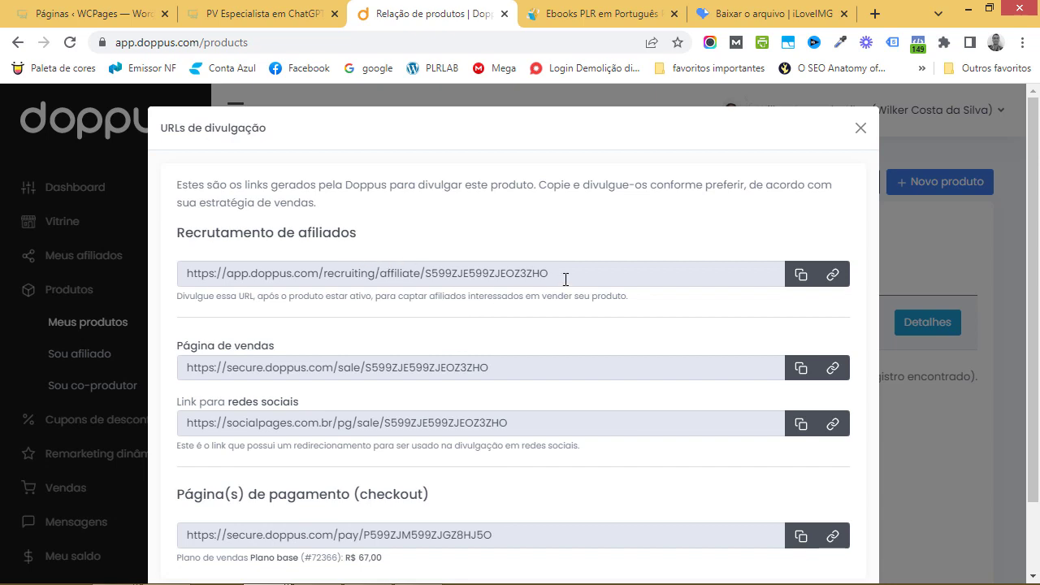
{"action": "scroll", "coordinate": [566, 279], "scroll_direction": "down", "scroll_amount": 1}
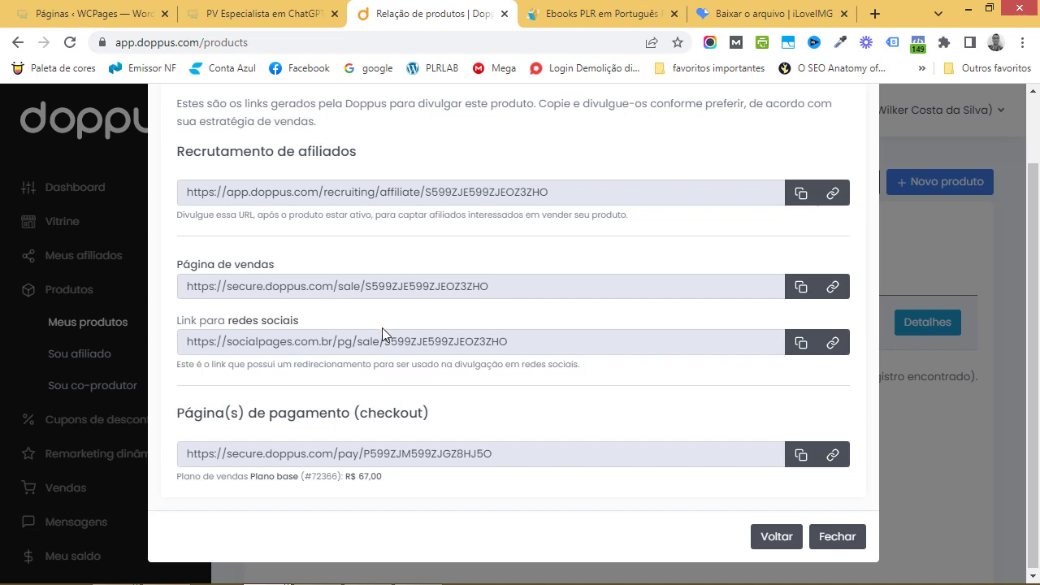
{"action": "scroll", "coordinate": [511, 400], "scroll_direction": "down", "scroll_amount": 1}
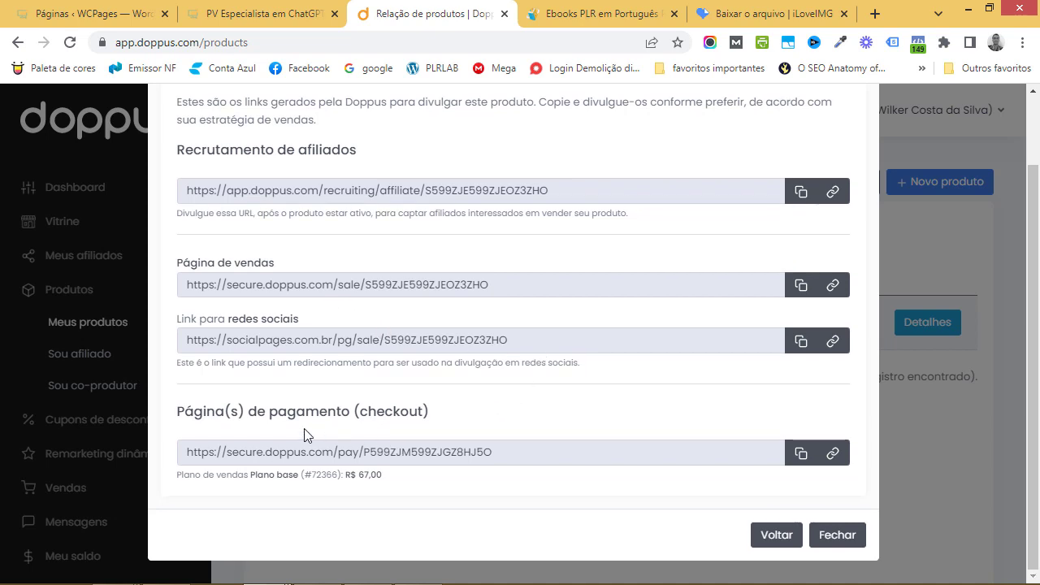
{"action": "left_click", "coordinate": [799, 454]}
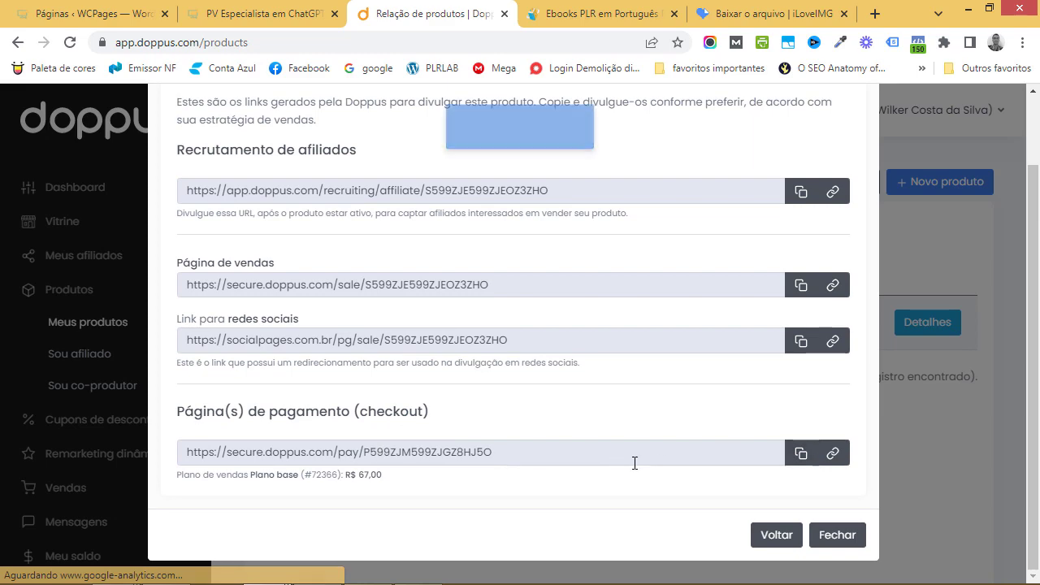
{"action": "left_click", "coordinate": [244, 16]}
Check the sales page's buy button, then open PV Especialista em ChatGPT in Thrive Architect
{"action": "scroll", "coordinate": [536, 309], "scroll_direction": "down", "scroll_amount": 2}
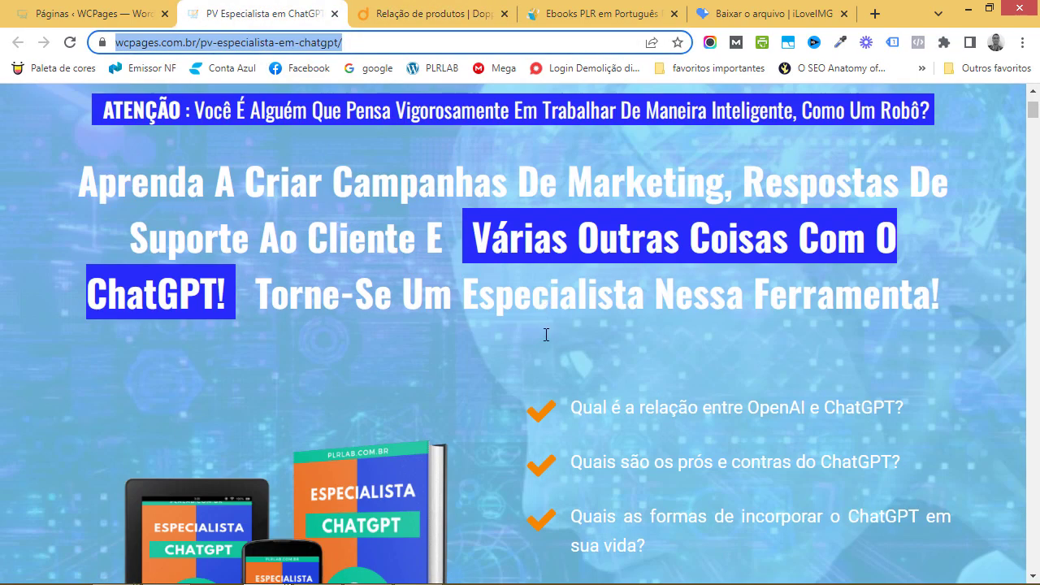
{"action": "scroll", "coordinate": [546, 336], "scroll_direction": "down", "scroll_amount": 4}
{"action": "scroll", "coordinate": [509, 347], "scroll_direction": "down", "scroll_amount": 1}
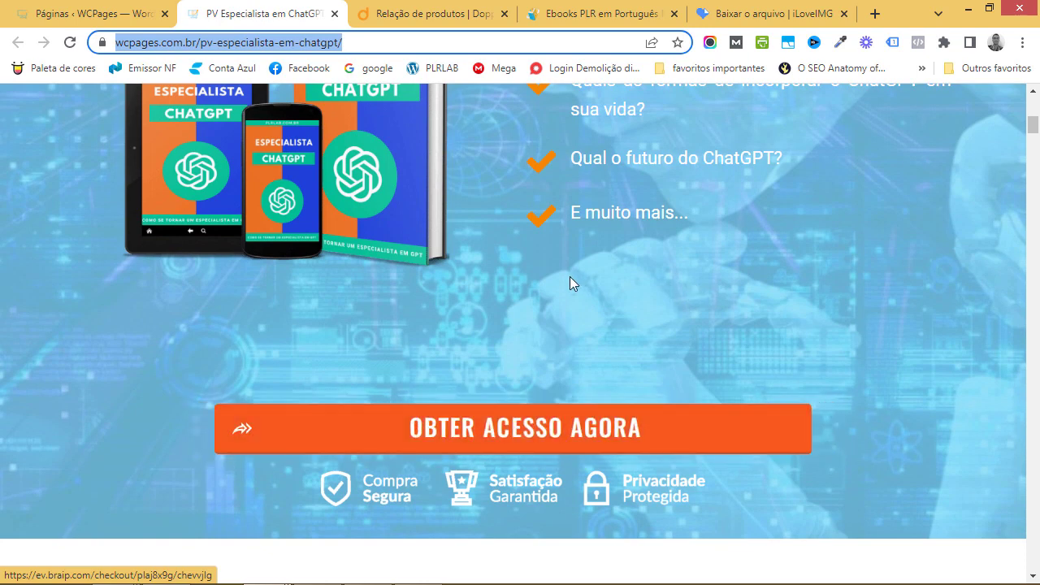
{"action": "left_click", "coordinate": [113, 19]}
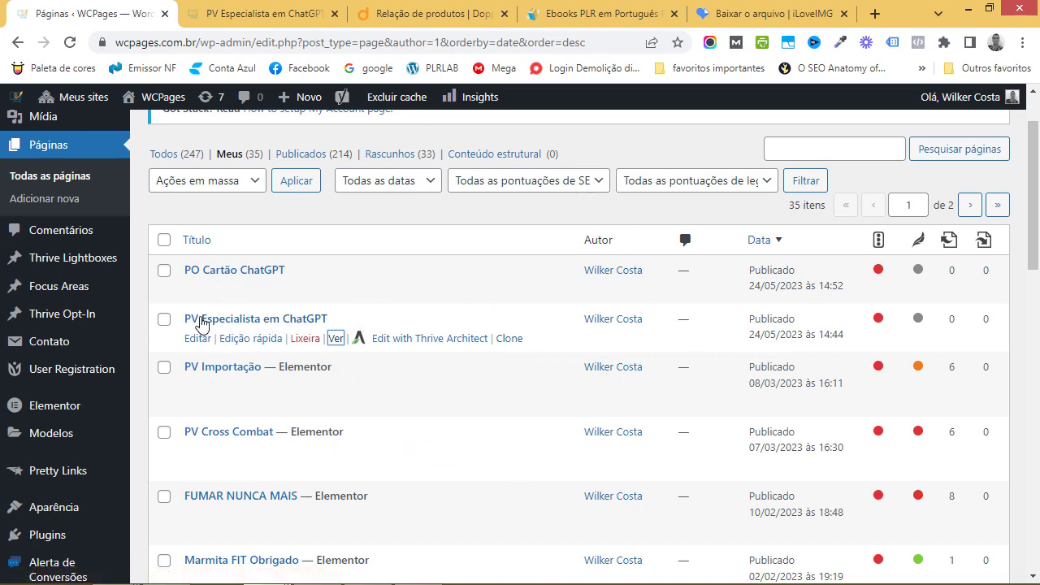
{"action": "left_click", "coordinate": [399, 339]}
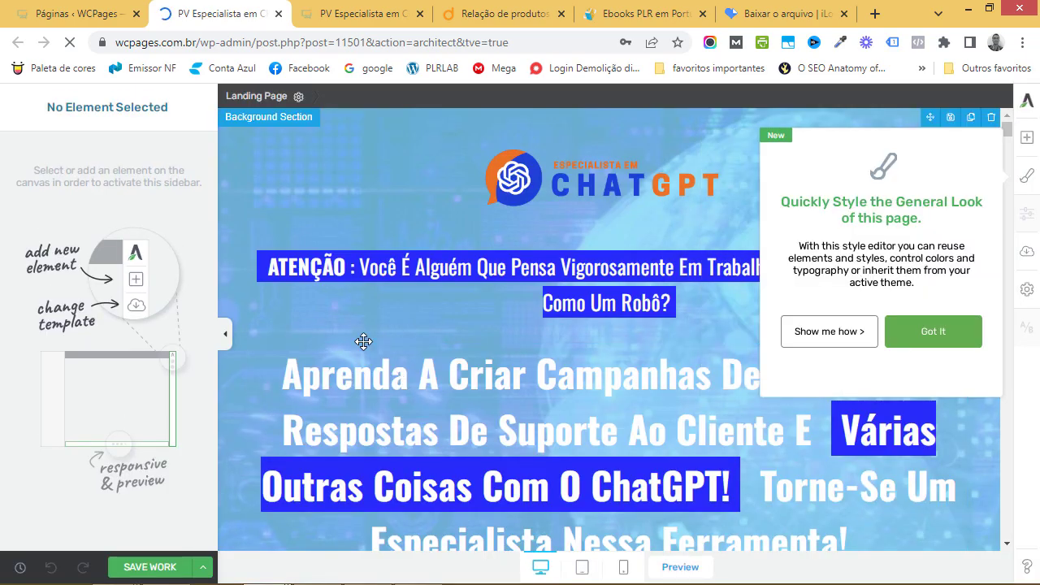
Replace the OBTER ACESSO AGORA button's target link with the Doppus checkout URL and save
{"action": "left_click", "coordinate": [1028, 175]}
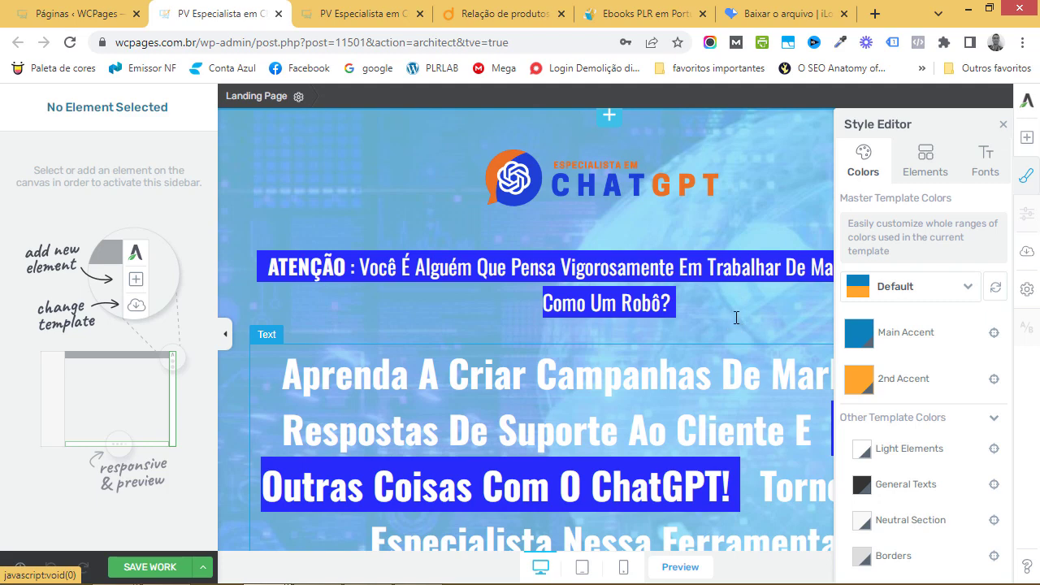
{"action": "scroll", "coordinate": [736, 317], "scroll_direction": "down", "scroll_amount": 10}
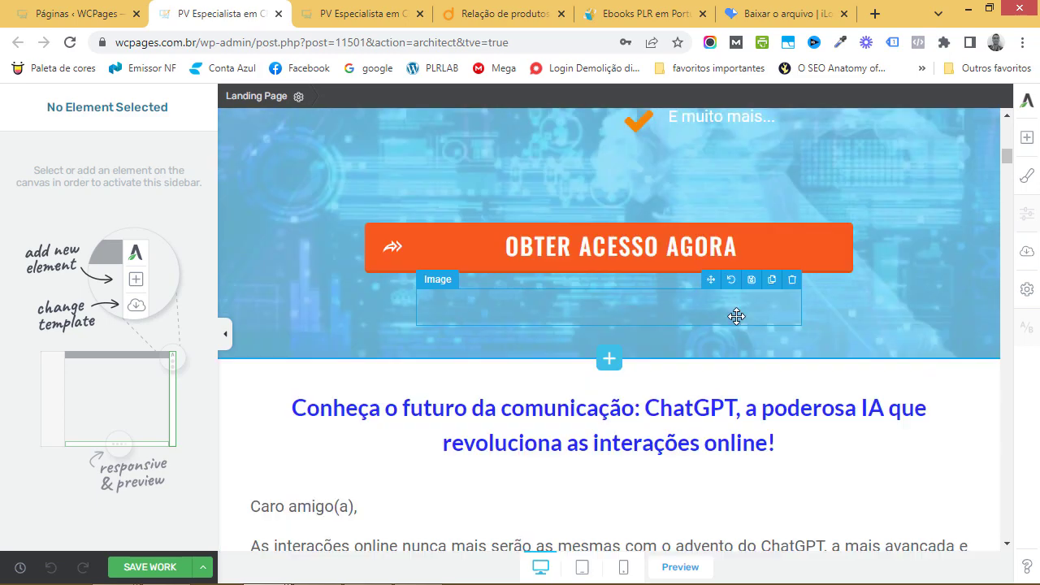
{"action": "left_click", "coordinate": [644, 226]}
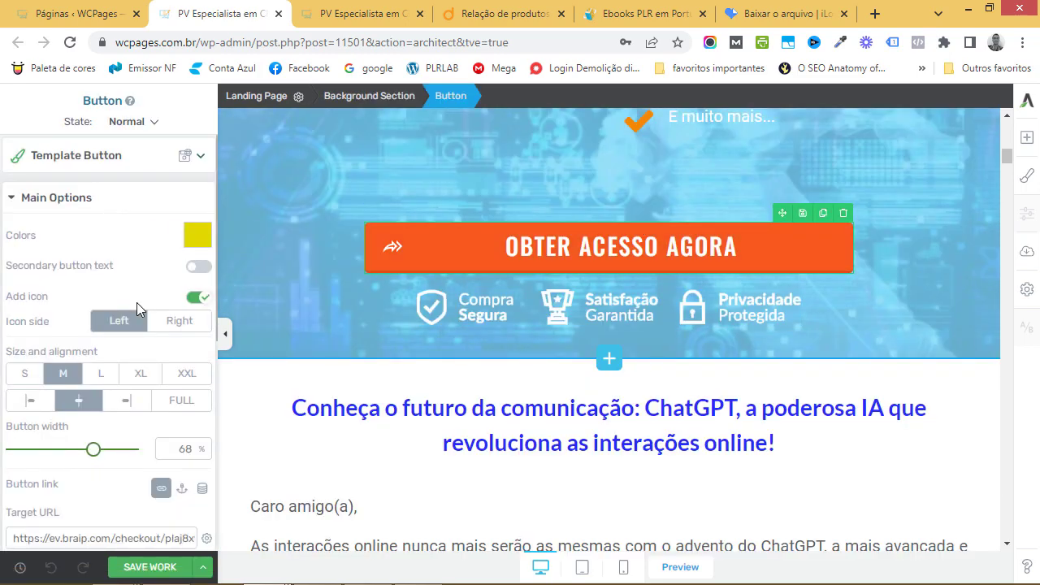
{"action": "scroll", "coordinate": [88, 465], "scroll_direction": "down", "scroll_amount": 2}
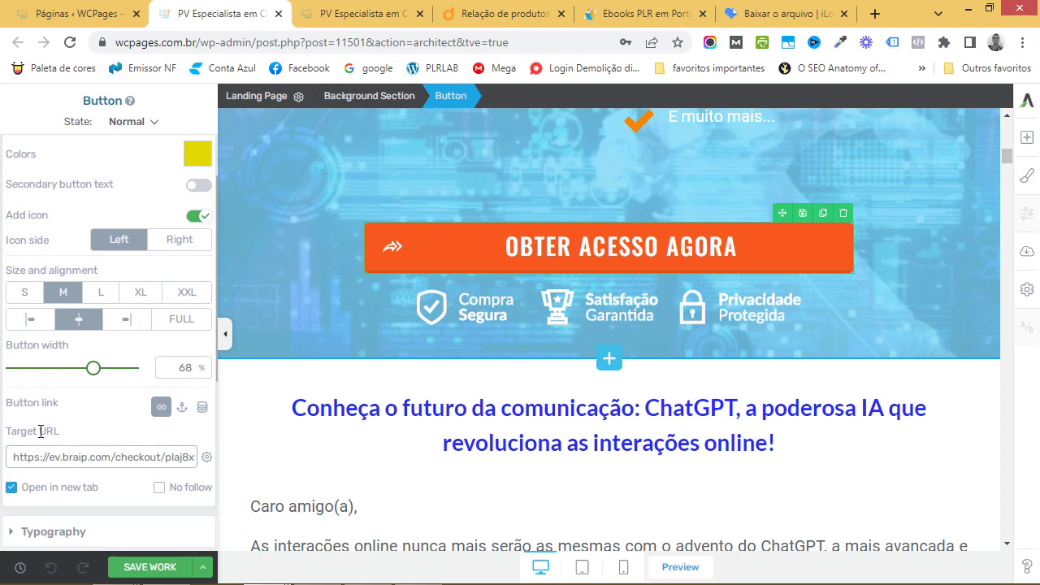
{"action": "triple_click", "coordinate": [86, 457]}
{"action": "key", "text": "BackSpace"}
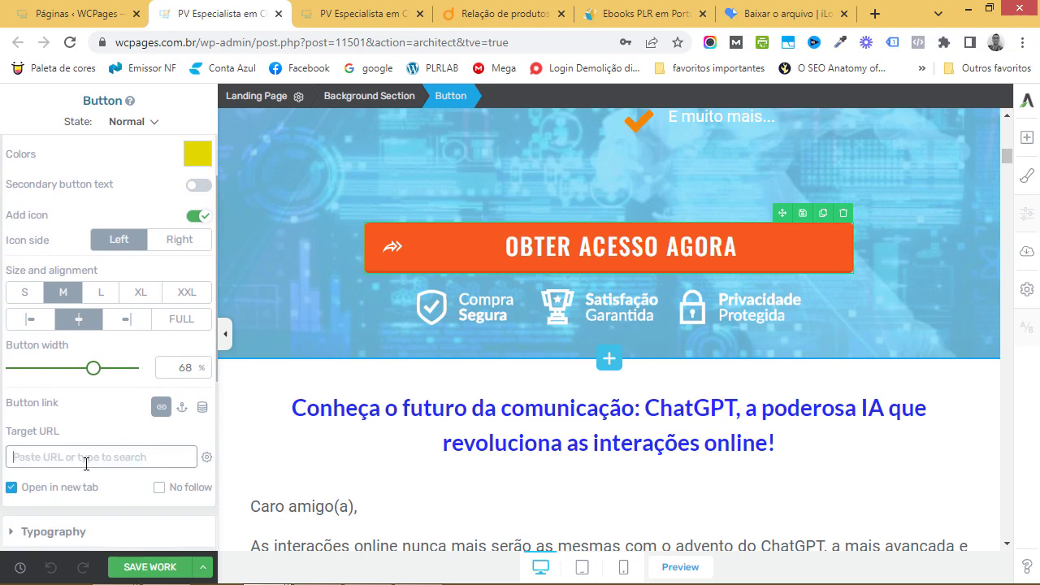
{"action": "key", "text": "ctrl+v"}
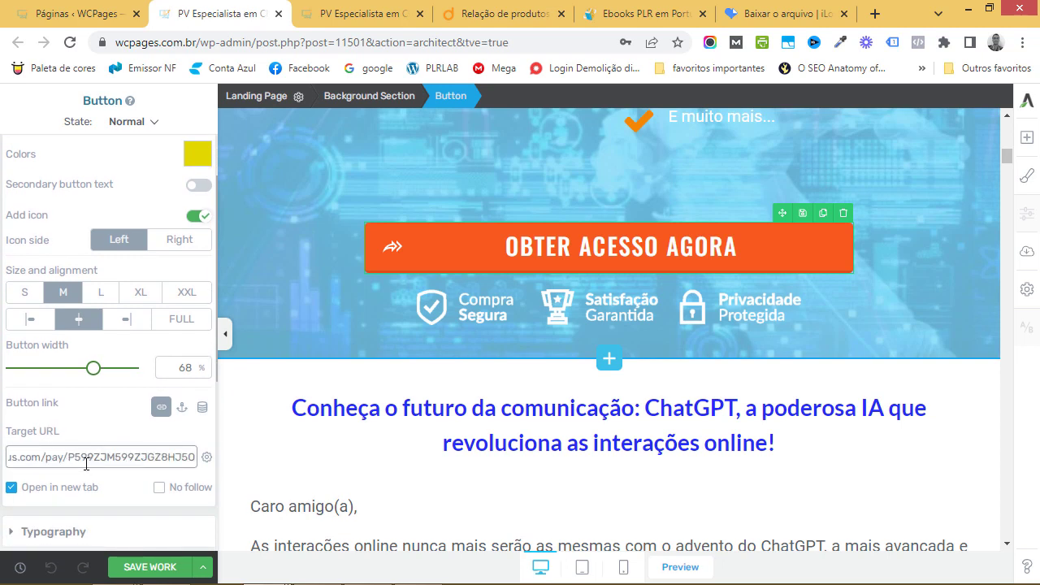
{"action": "left_click", "coordinate": [138, 416]}
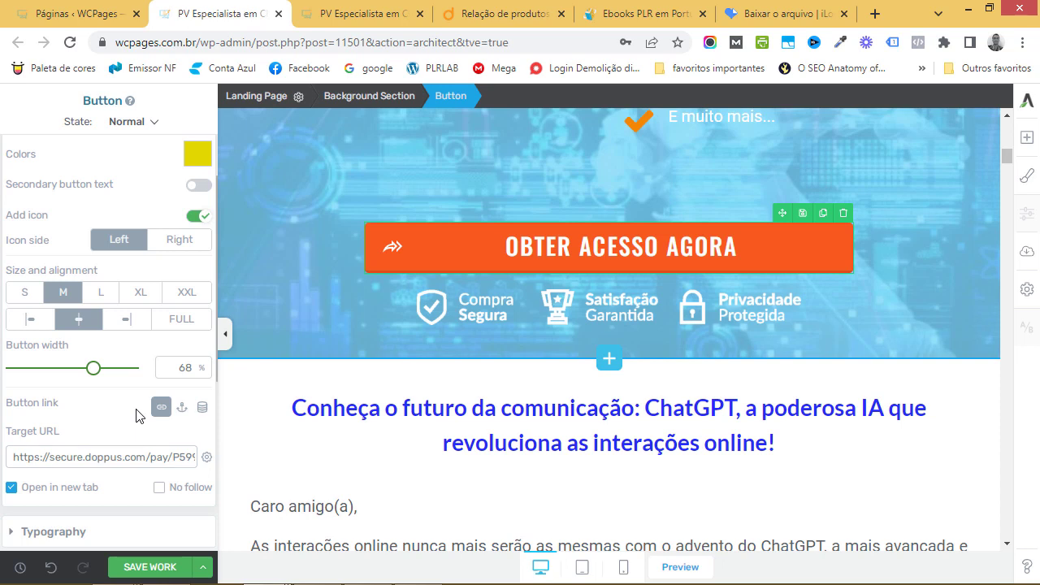
{"action": "left_click", "coordinate": [168, 567]}
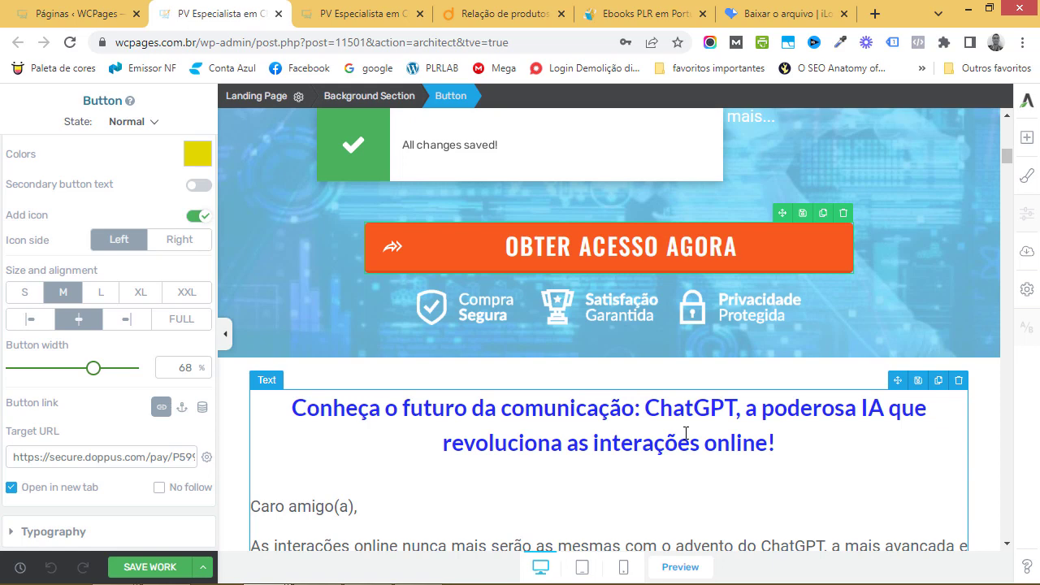
Set the COMPRAR AGORA button's target link to the Doppus checkout URL and save the page
{"action": "scroll", "coordinate": [687, 433], "scroll_direction": "down", "scroll_amount": 3}
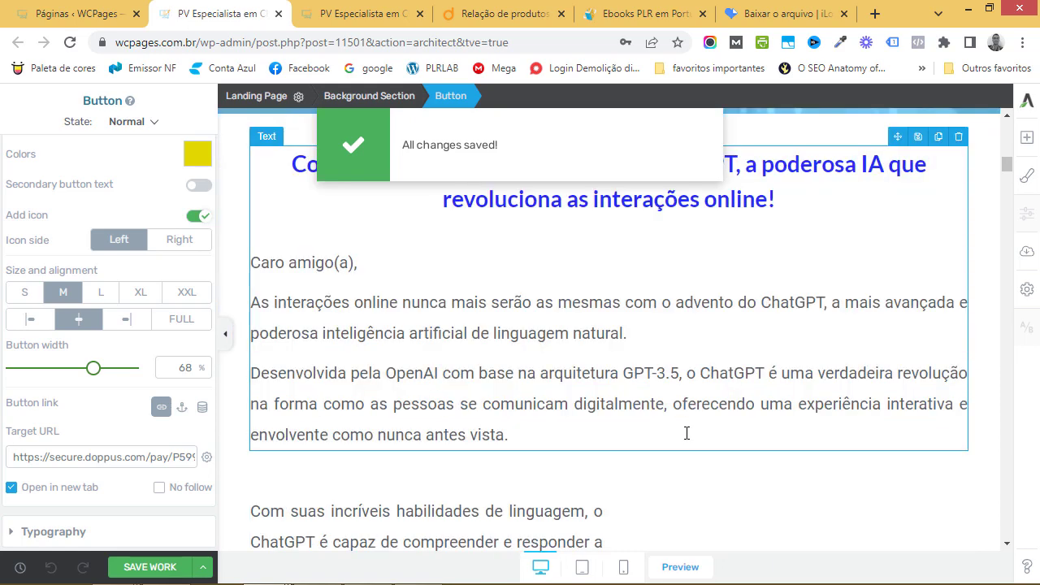
{"action": "scroll", "coordinate": [687, 433], "scroll_direction": "down", "scroll_amount": 5}
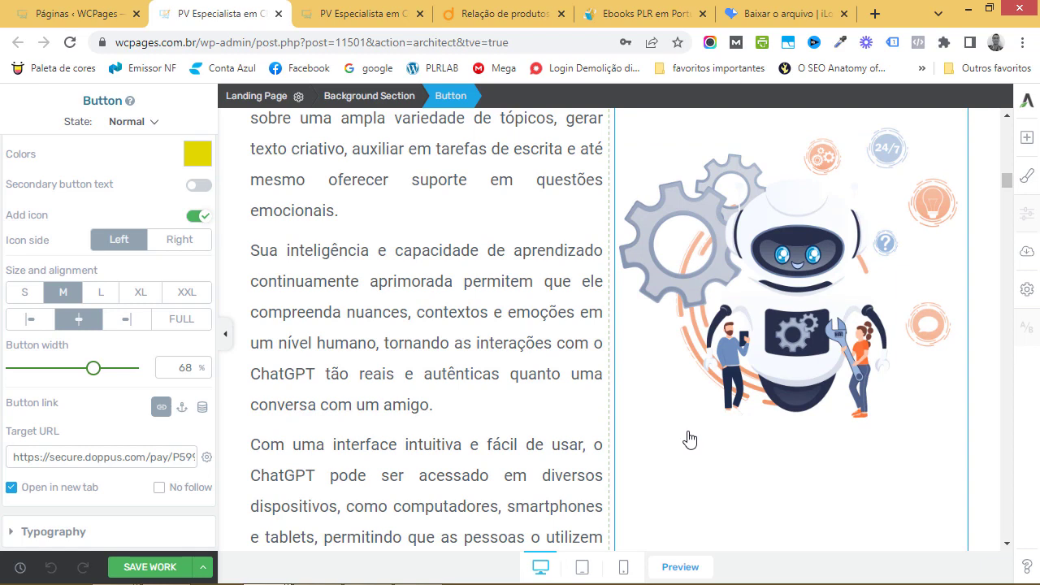
{"action": "scroll", "coordinate": [647, 449], "scroll_direction": "down", "scroll_amount": 3}
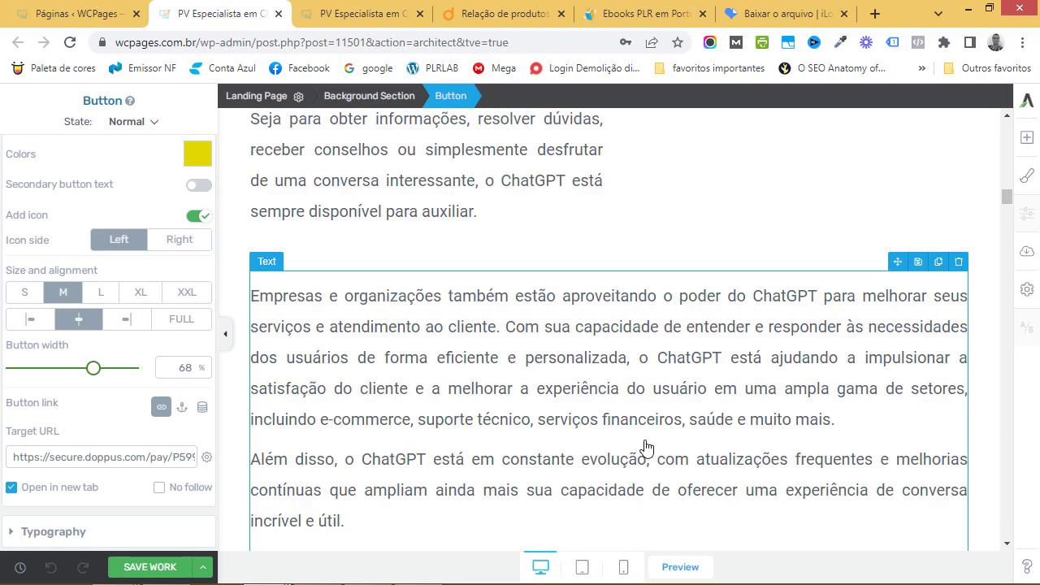
{"action": "scroll", "coordinate": [647, 449], "scroll_direction": "down", "scroll_amount": 20}
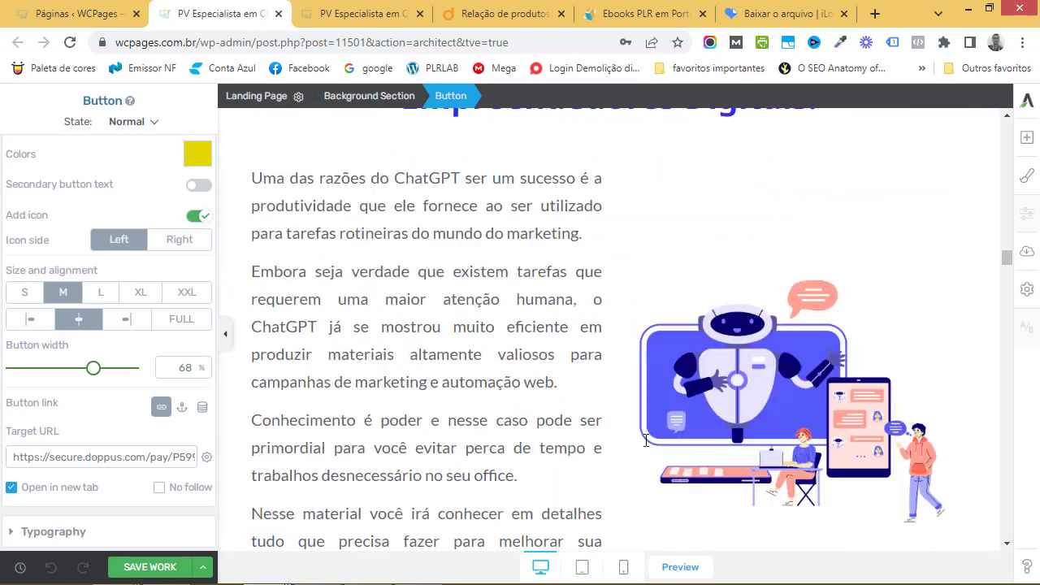
{"action": "scroll", "coordinate": [647, 441], "scroll_direction": "down", "scroll_amount": 15}
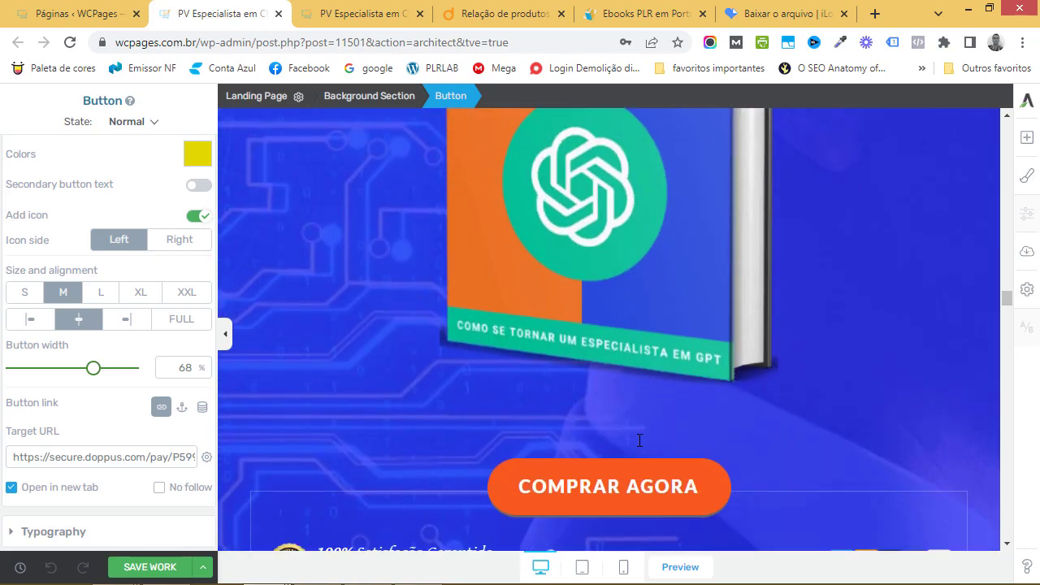
{"action": "scroll", "coordinate": [640, 441], "scroll_direction": "down", "scroll_amount": 3}
{"action": "left_click", "coordinate": [593, 204]}
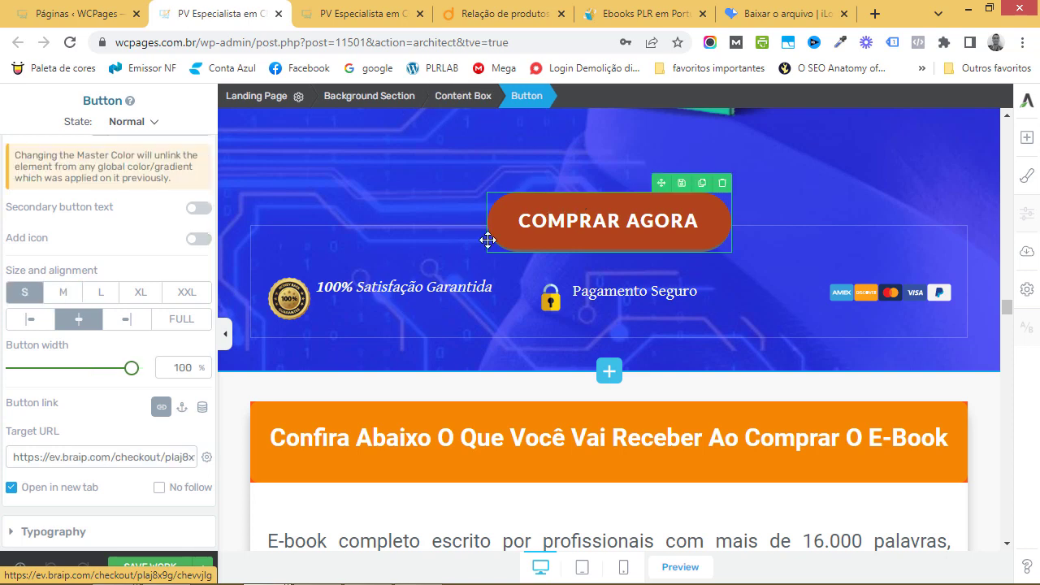
{"action": "triple_click", "coordinate": [41, 456]}
{"action": "key", "text": "ctrl+v"}
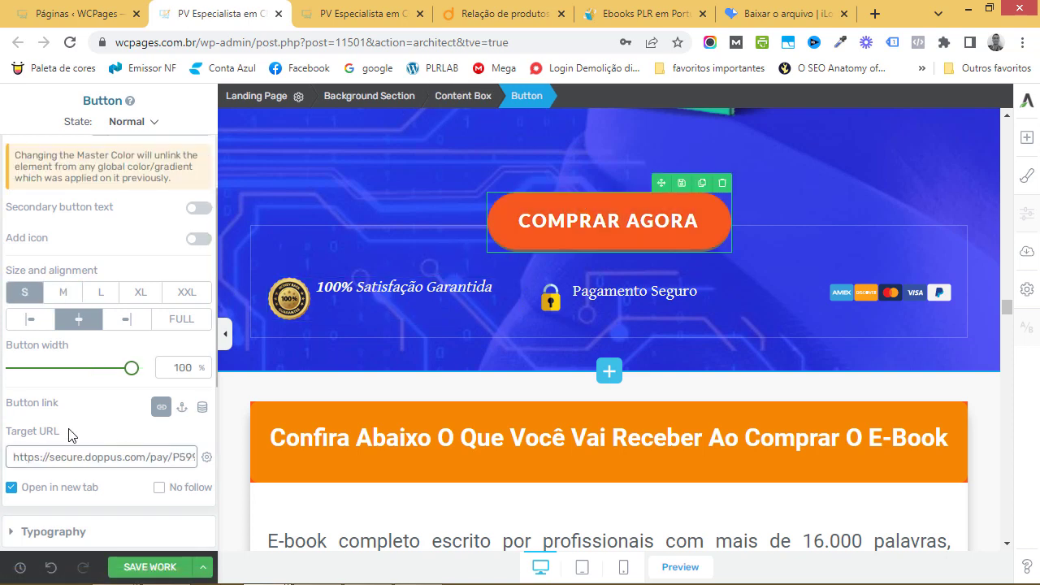
{"action": "left_click", "coordinate": [149, 566]}
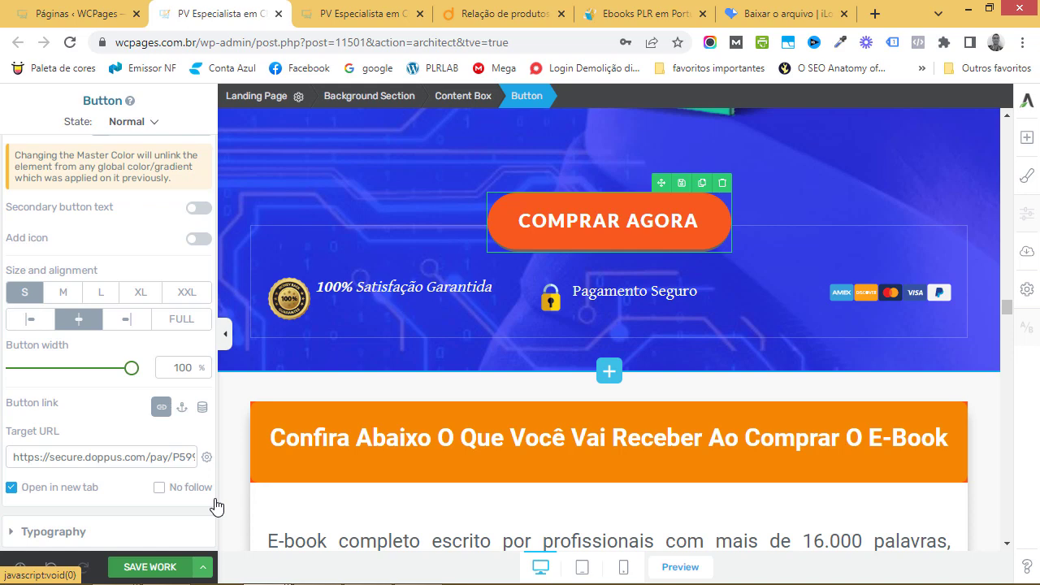
{"action": "left_click", "coordinate": [172, 569]}
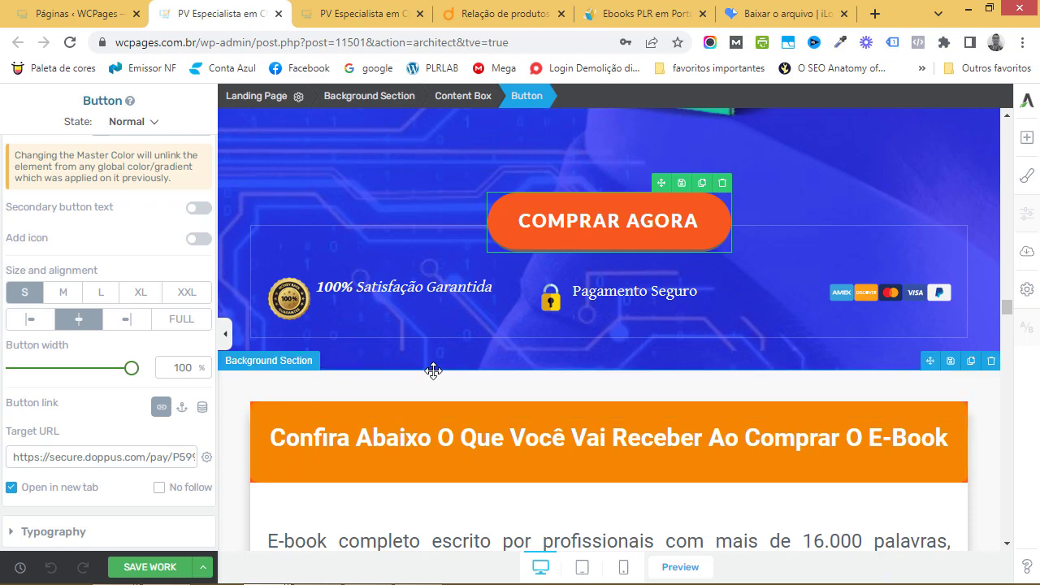
{"action": "left_click", "coordinate": [484, 17]}
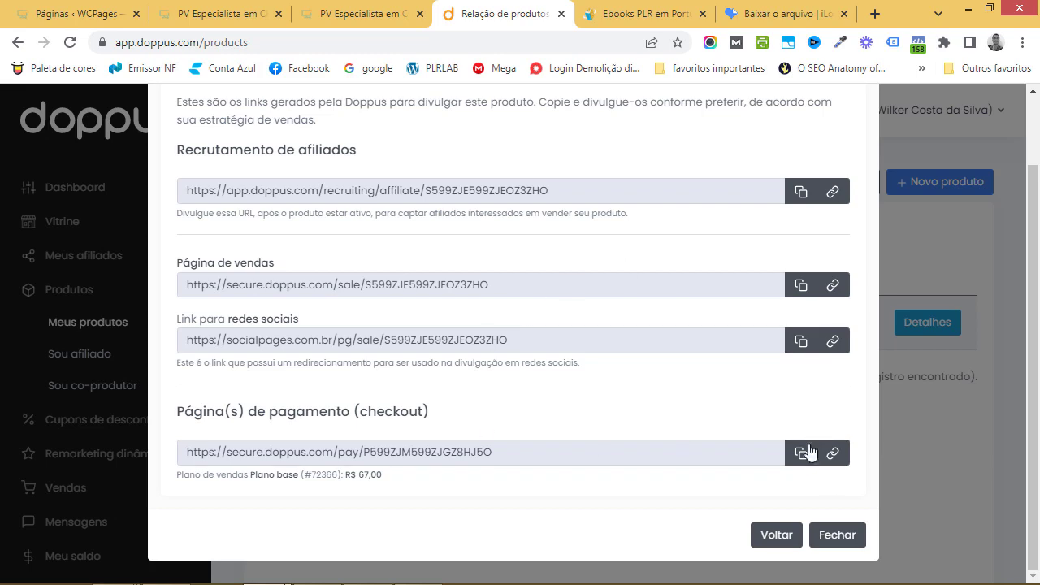
Confirm the ebook's Matrículas list is empty, then reopen its Detalhes checklist
{"action": "left_click", "coordinate": [793, 538]}
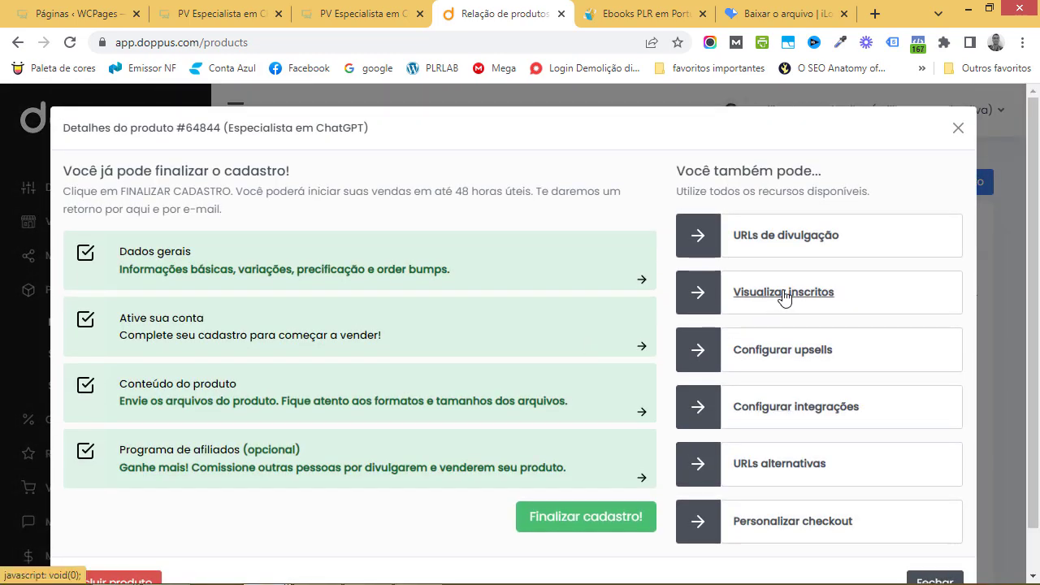
{"action": "left_click", "coordinate": [785, 293]}
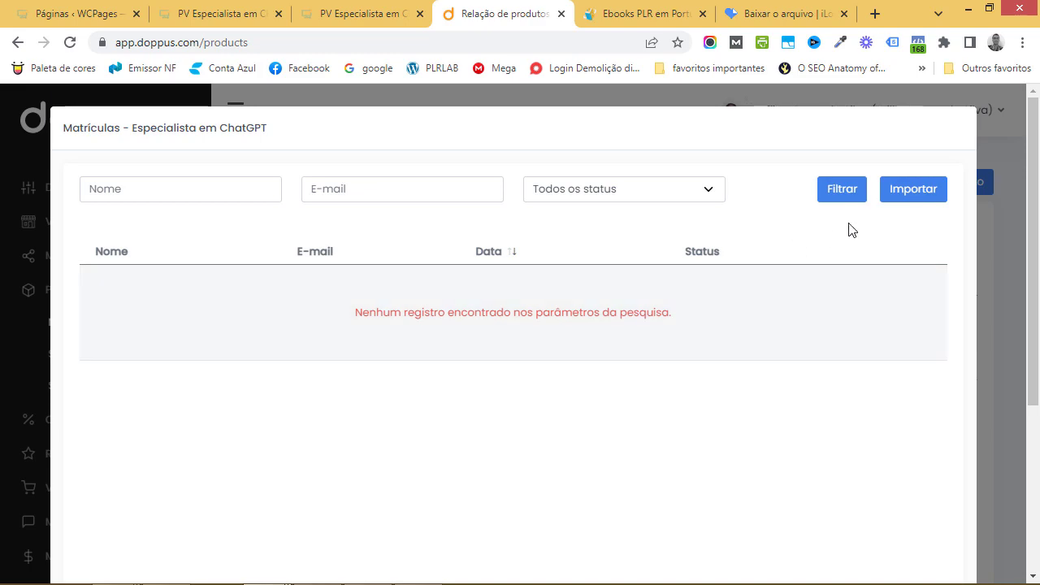
{"action": "key", "text": "Escape"}
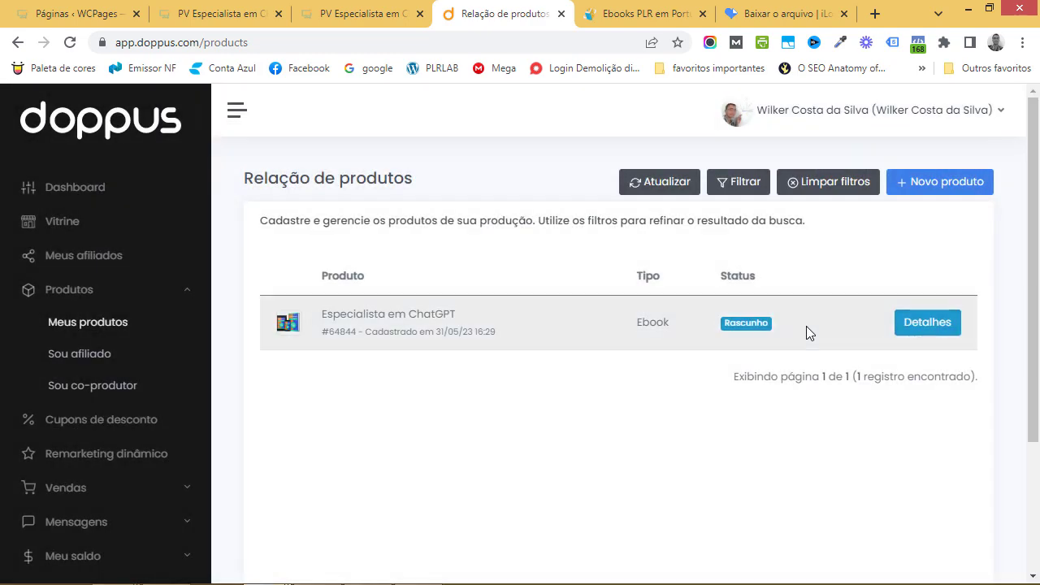
{"action": "left_click", "coordinate": [937, 327]}
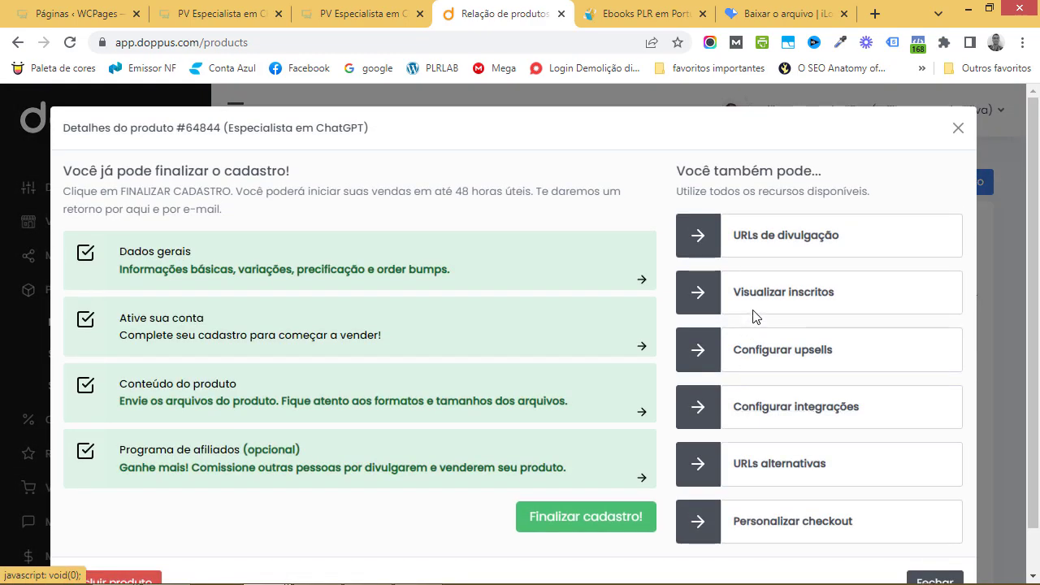
{"action": "left_click", "coordinate": [801, 348]}
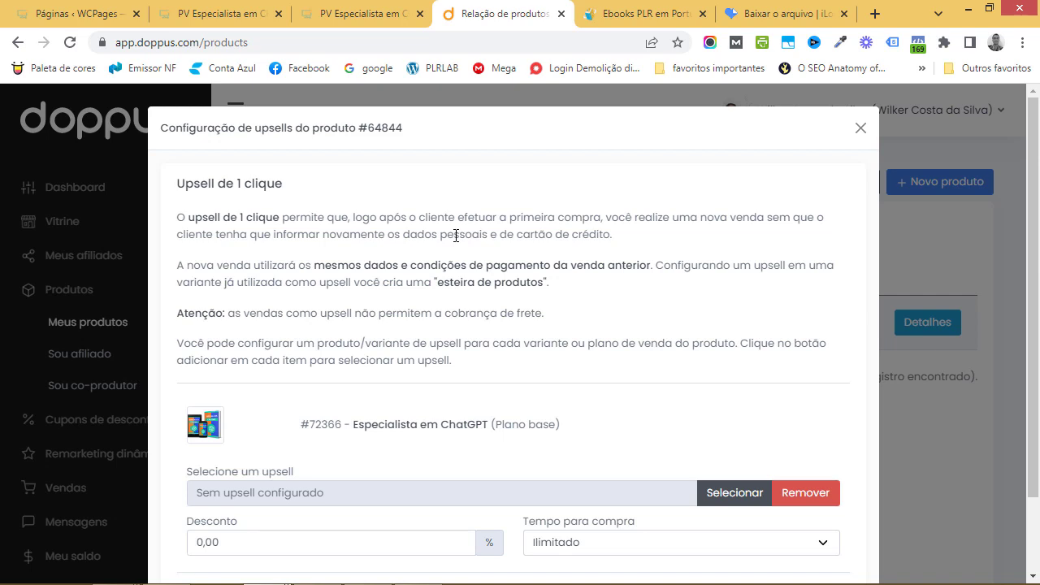
{"action": "scroll", "coordinate": [515, 333], "scroll_direction": "down", "scroll_amount": 2}
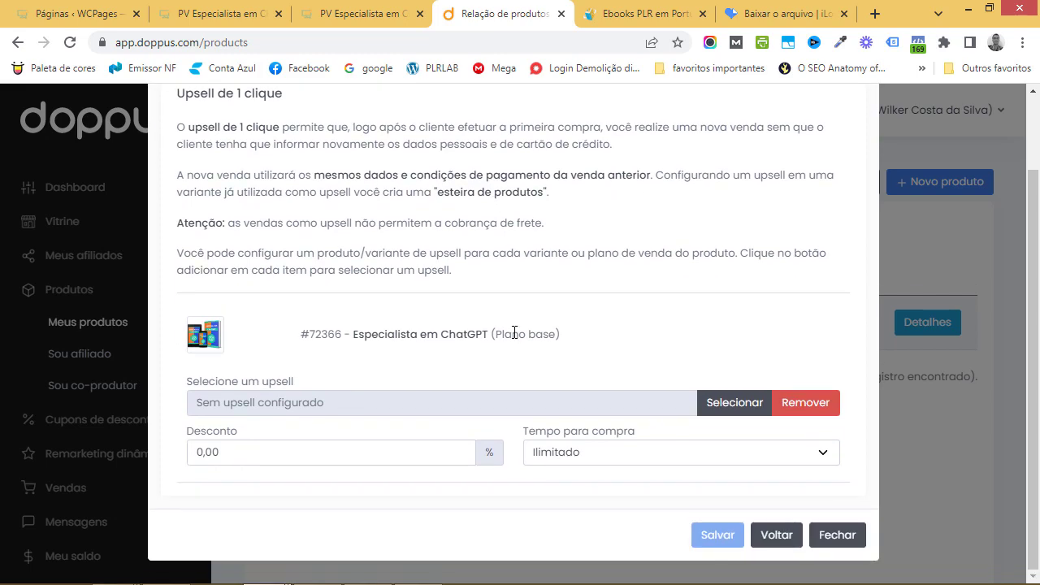
{"action": "scroll", "coordinate": [514, 333], "scroll_direction": "up", "scroll_amount": 2}
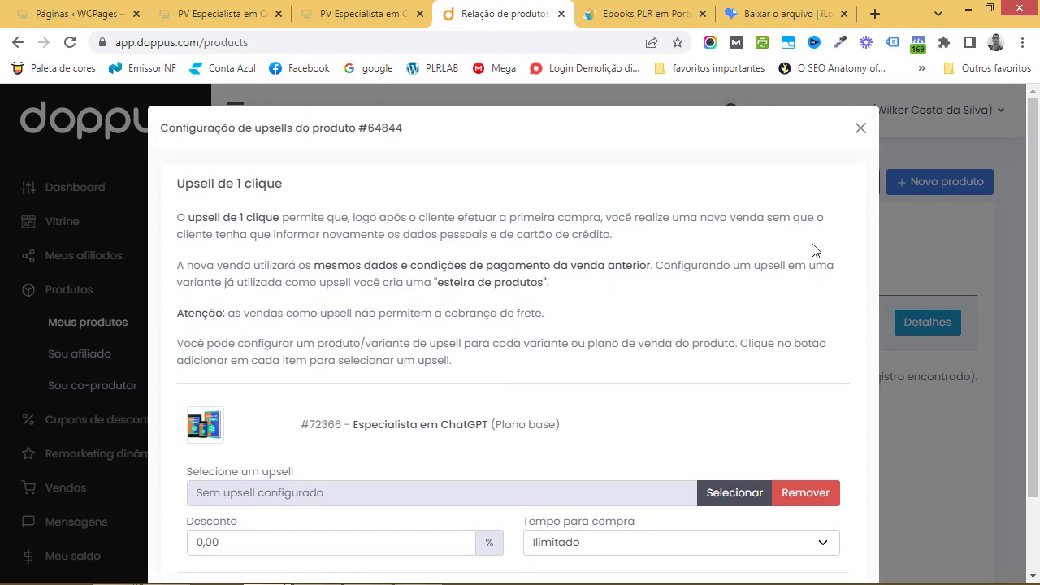
{"action": "scroll", "coordinate": [811, 248], "scroll_direction": "down", "scroll_amount": 2}
{"action": "left_click", "coordinate": [776, 535]}
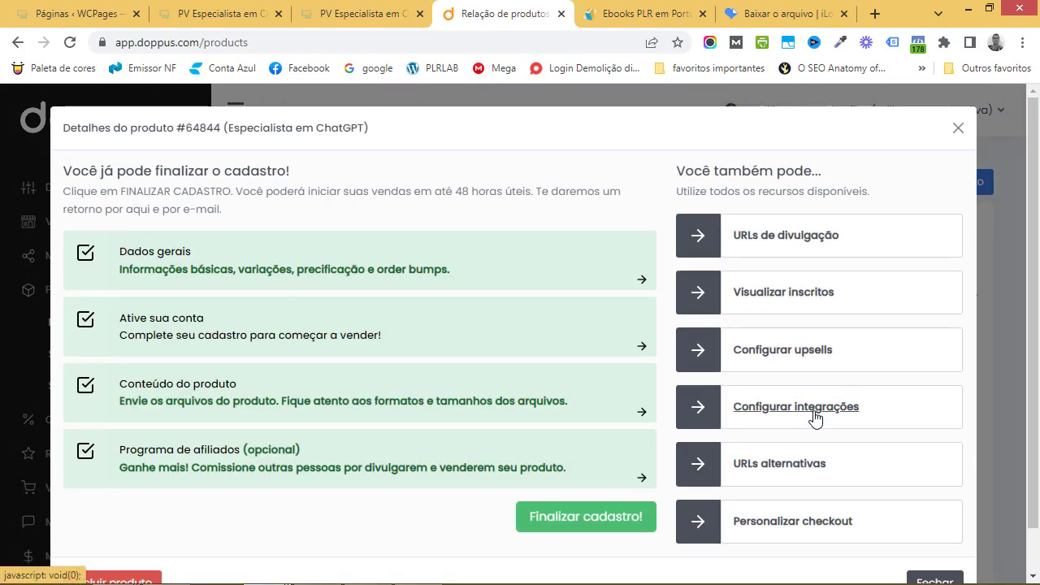
{"action": "left_click", "coordinate": [816, 416]}
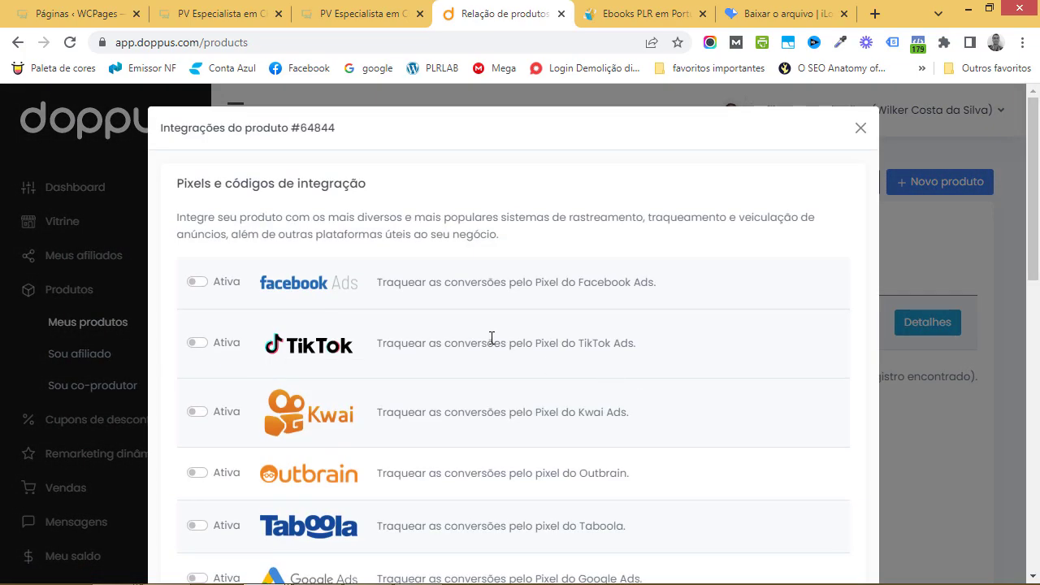
{"action": "scroll", "coordinate": [616, 348], "scroll_direction": "down", "scroll_amount": 3}
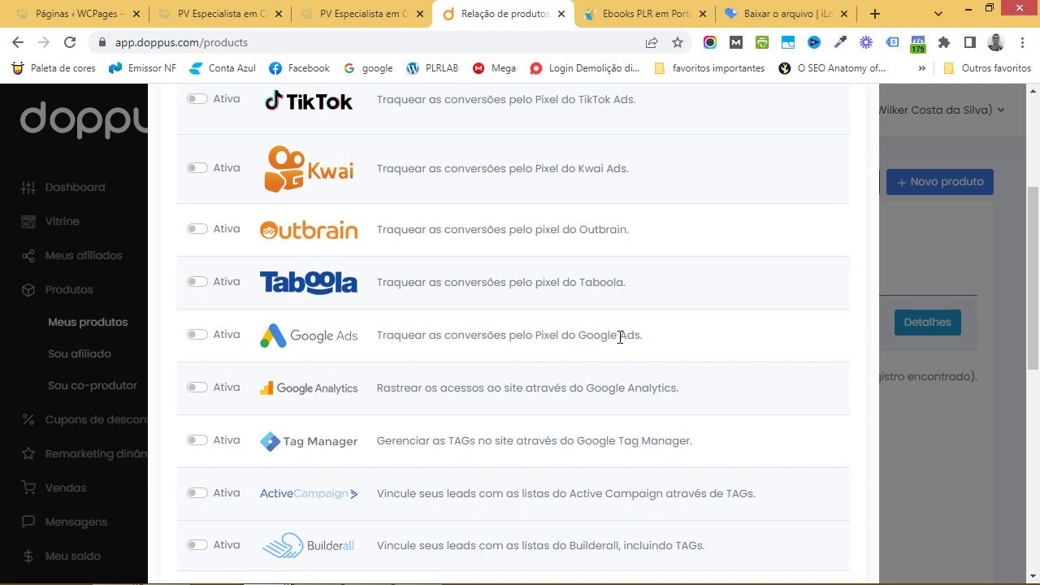
{"action": "scroll", "coordinate": [642, 329], "scroll_direction": "up", "scroll_amount": 4}
{"action": "scroll", "coordinate": [669, 320], "scroll_direction": "down", "scroll_amount": 10}
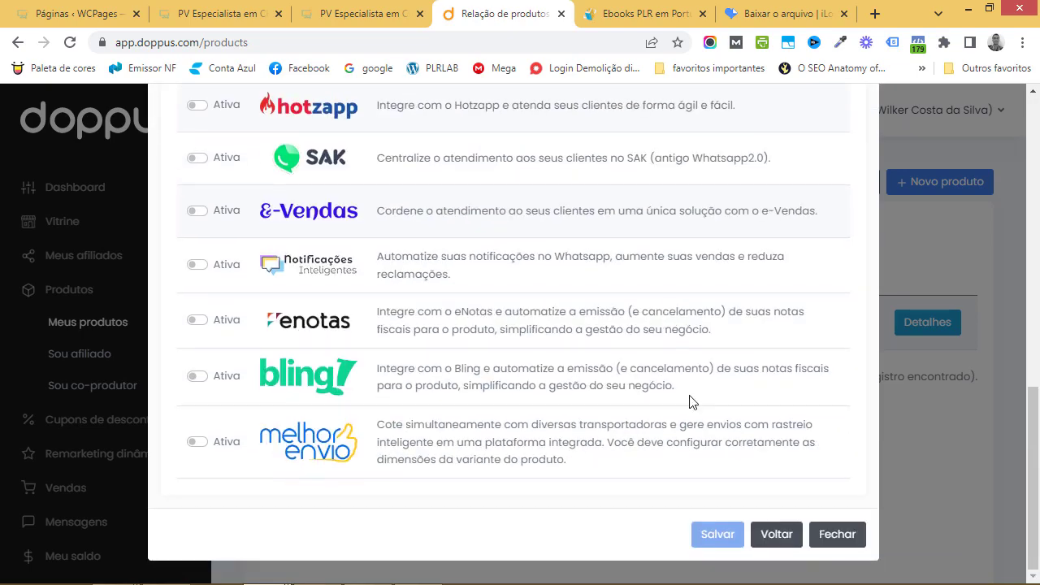
{"action": "left_click", "coordinate": [783, 543]}
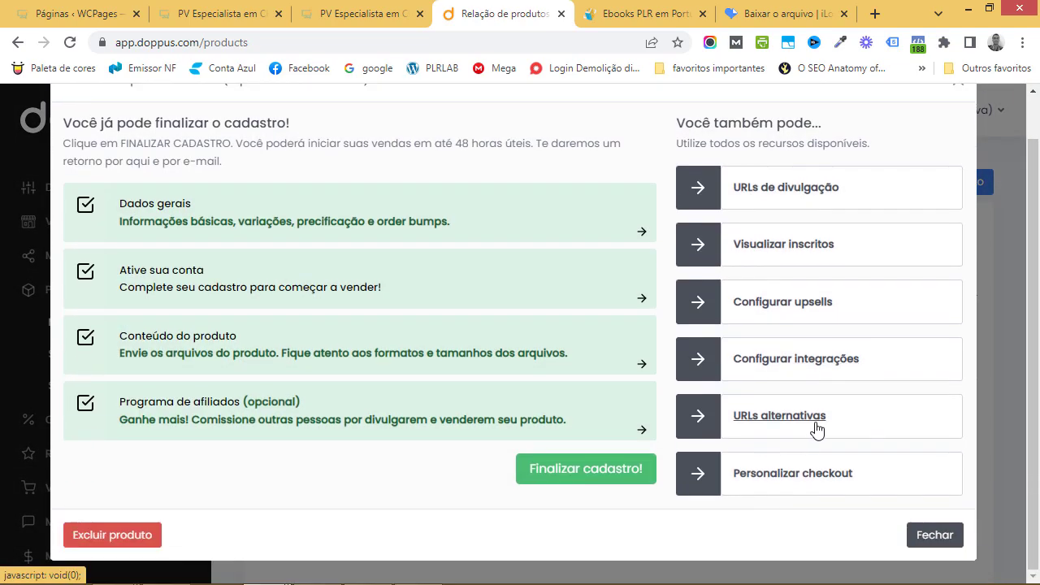
{"action": "left_click", "coordinate": [806, 423]}
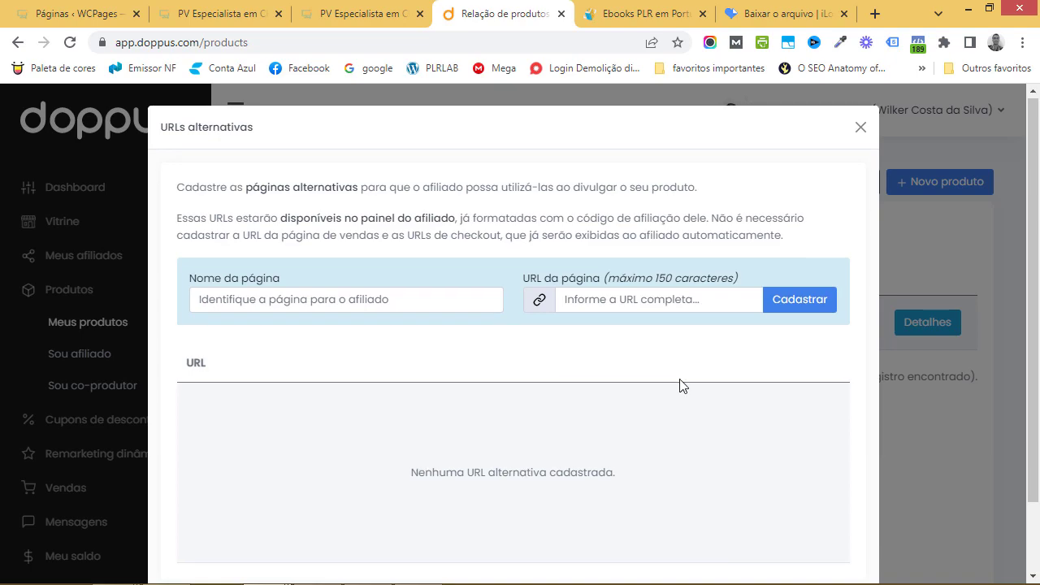
{"action": "scroll", "coordinate": [716, 448], "scroll_direction": "down", "scroll_amount": 3}
{"action": "left_click", "coordinate": [764, 532]}
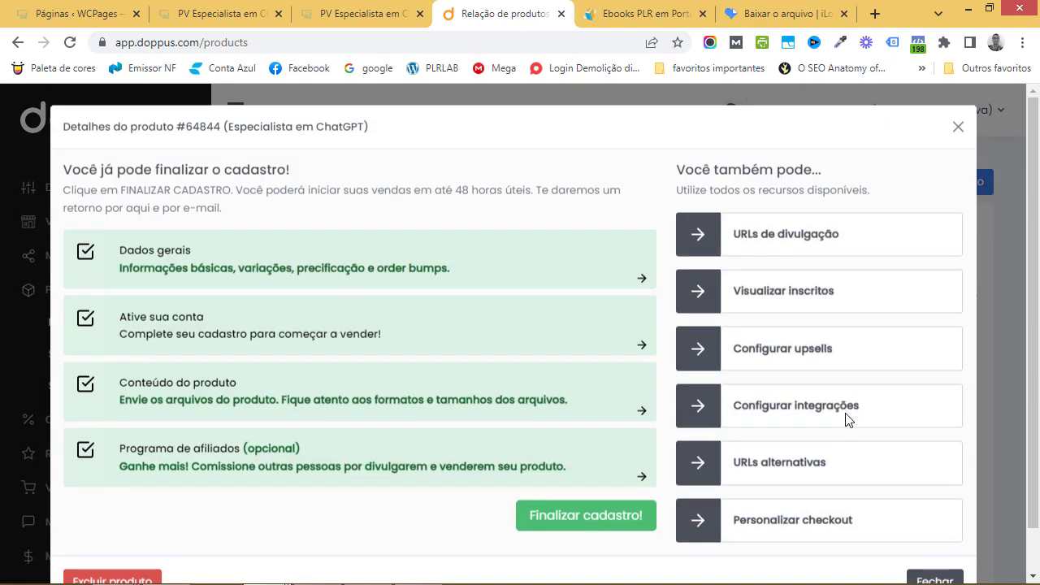
{"action": "scroll", "coordinate": [813, 447], "scroll_direction": "down", "scroll_amount": 1}
{"action": "left_click", "coordinate": [804, 475]}
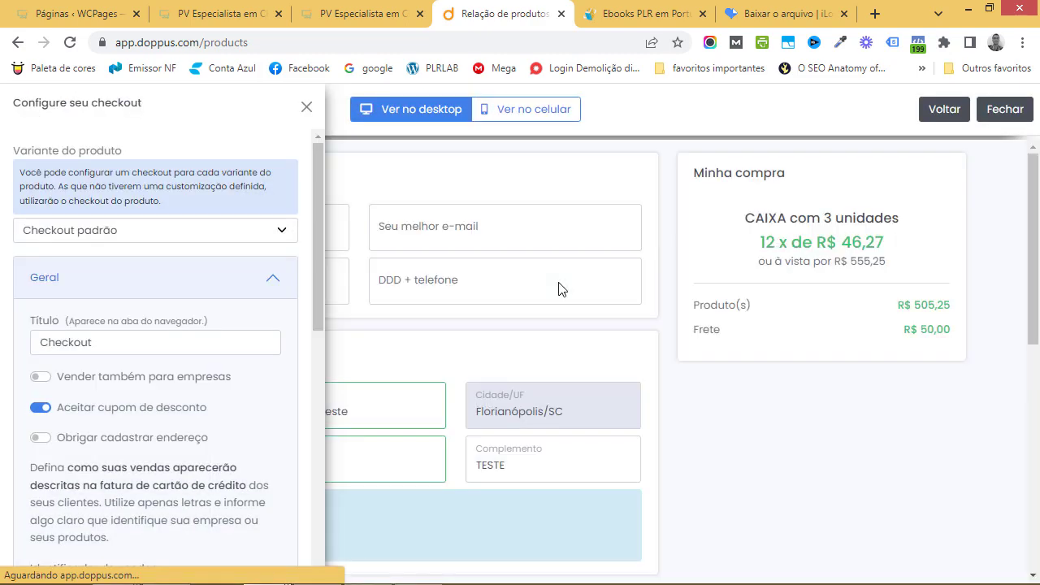
{"action": "scroll", "coordinate": [271, 304], "scroll_direction": "down", "scroll_amount": 6}
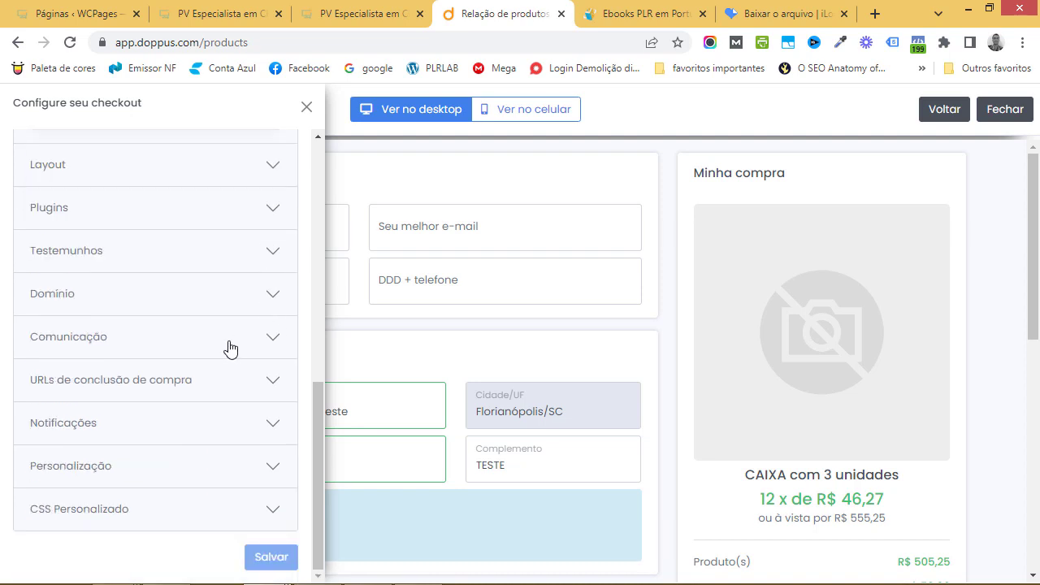
{"action": "scroll", "coordinate": [159, 430], "scroll_direction": "up", "scroll_amount": 2}
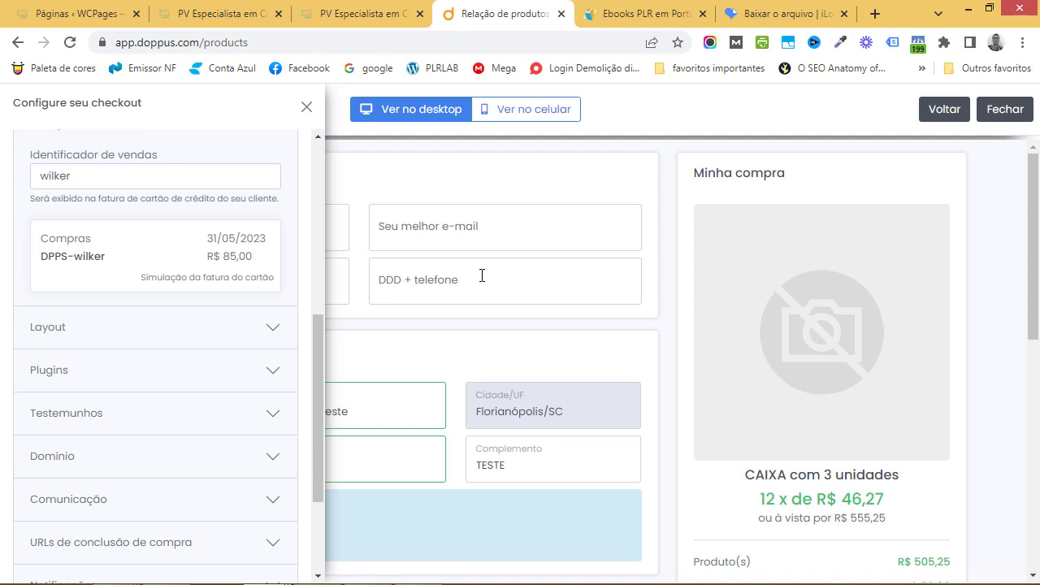
{"action": "left_click", "coordinate": [934, 110]}
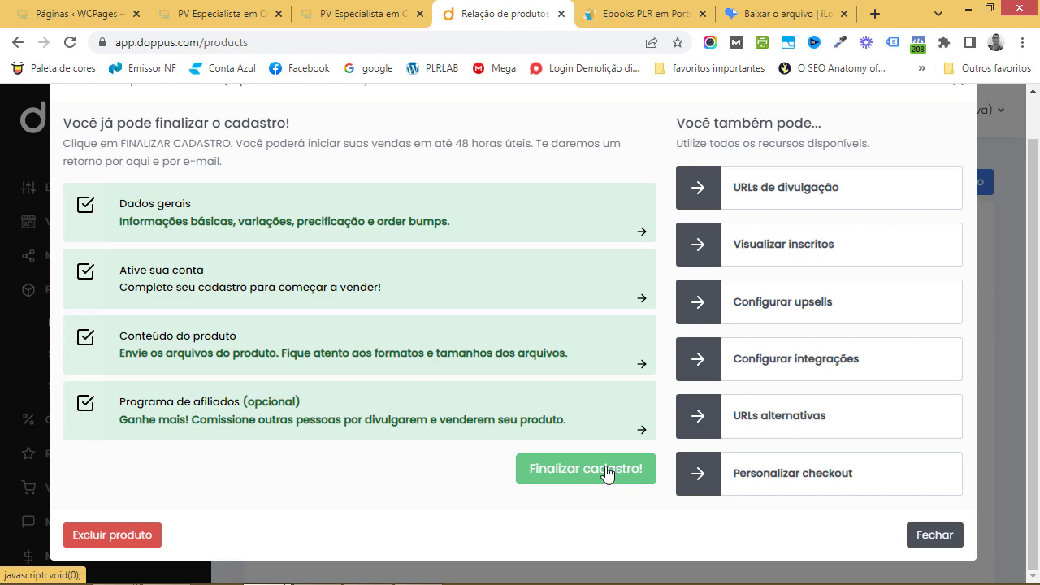
Accept the Termos de Uso and finalize the ebook's registration, then close the details
{"action": "left_click", "coordinate": [607, 472]}
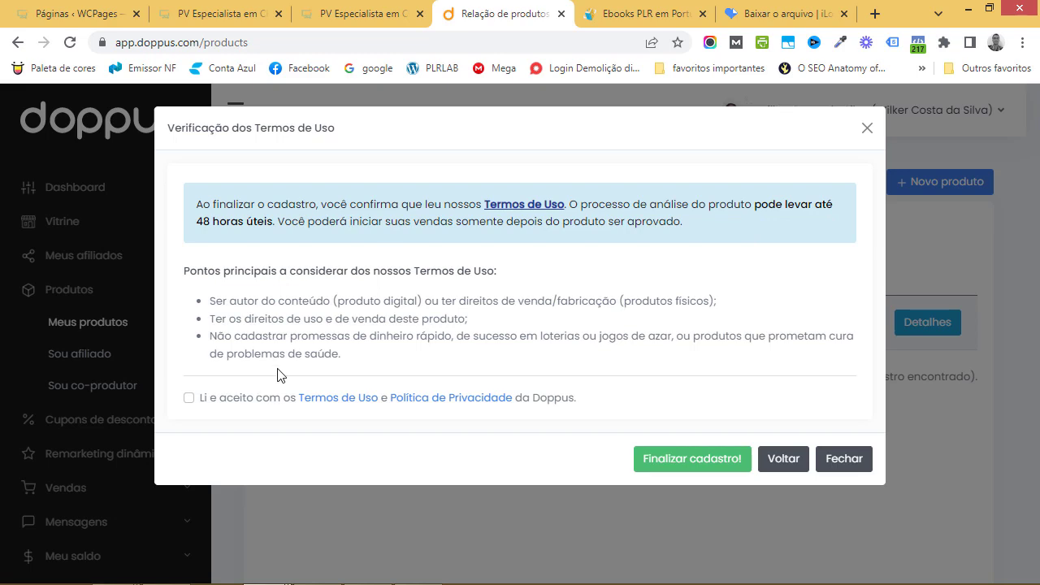
{"action": "left_click", "coordinate": [189, 397]}
{"action": "left_click", "coordinate": [678, 457]}
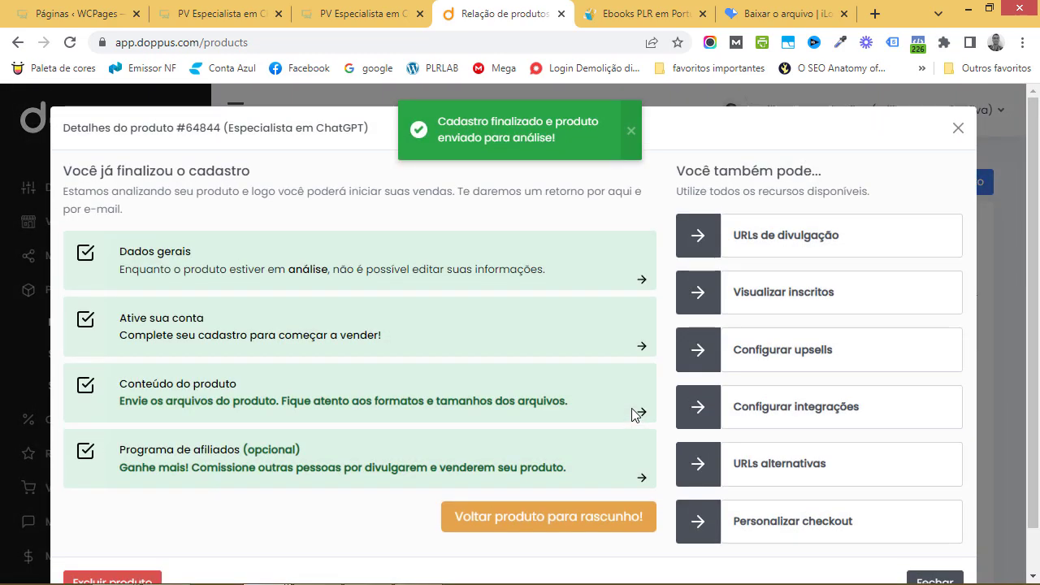
{"action": "left_click", "coordinate": [957, 129]}
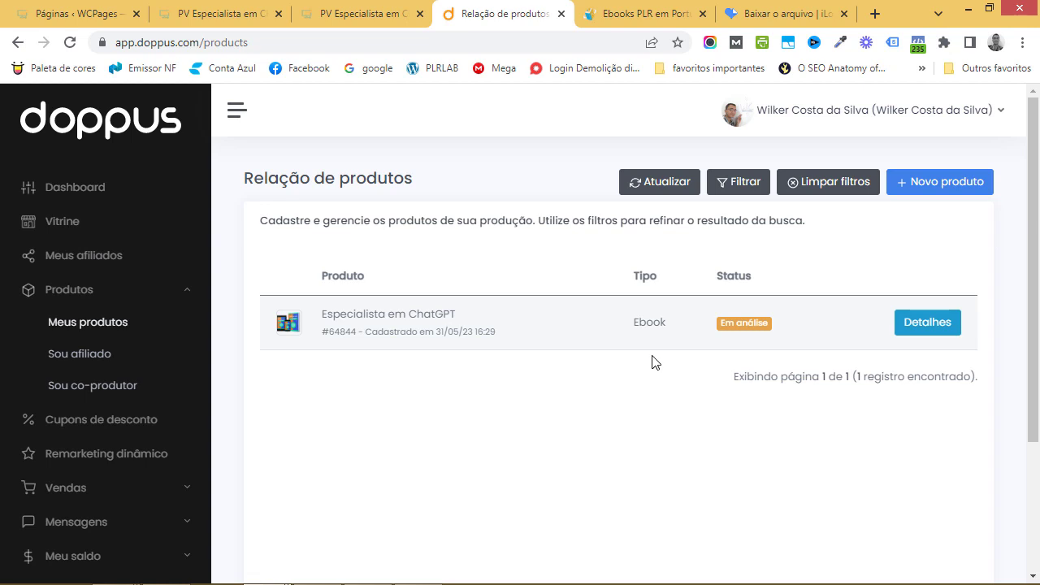
{"action": "scroll", "coordinate": [158, 366], "scroll_direction": "down", "scroll_amount": 3}
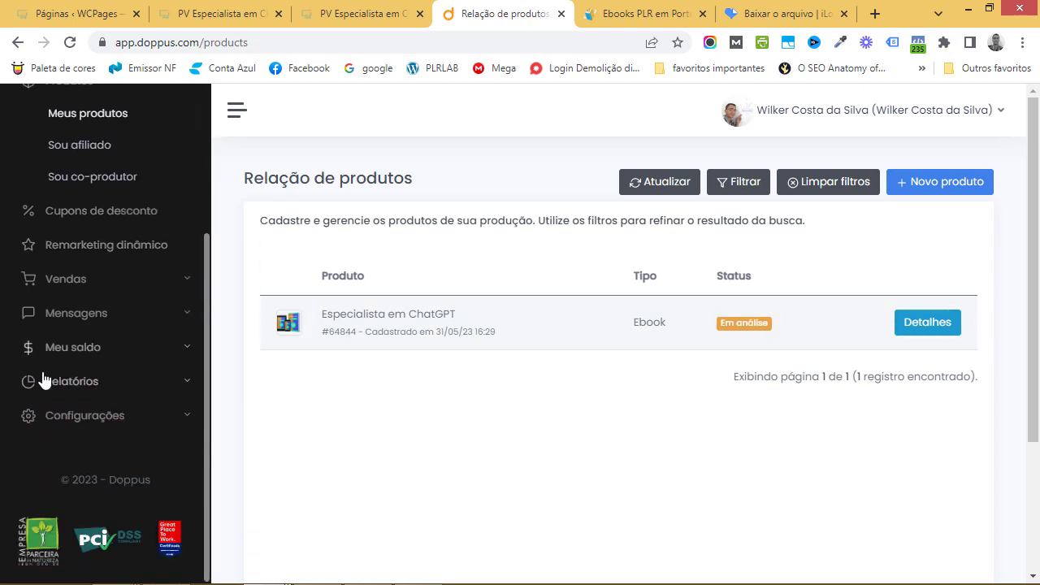
{"action": "scroll", "coordinate": [109, 397], "scroll_direction": "up", "scroll_amount": 3}
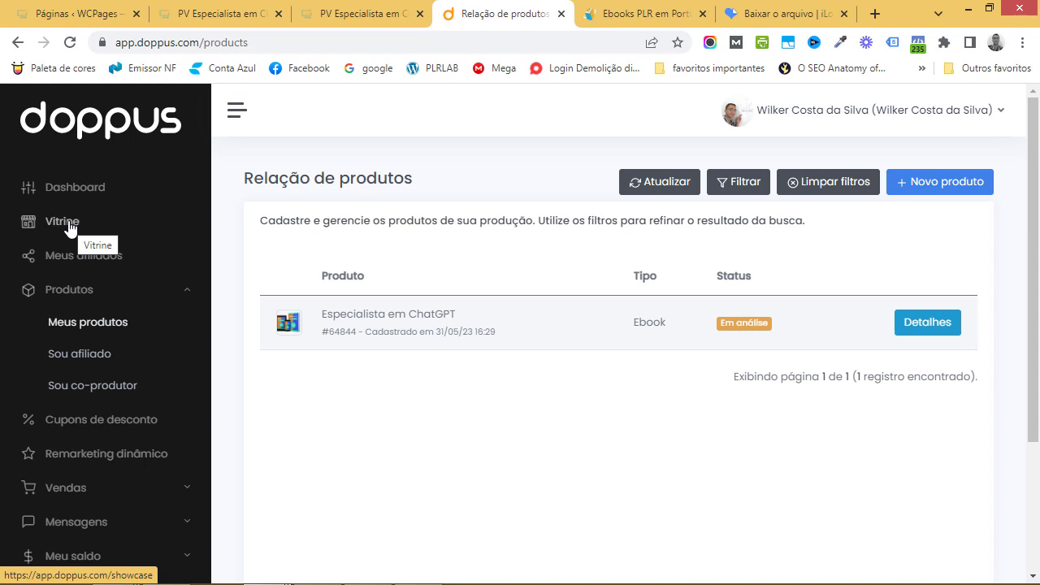
{"action": "scroll", "coordinate": [153, 271], "scroll_direction": "down", "scroll_amount": 2}
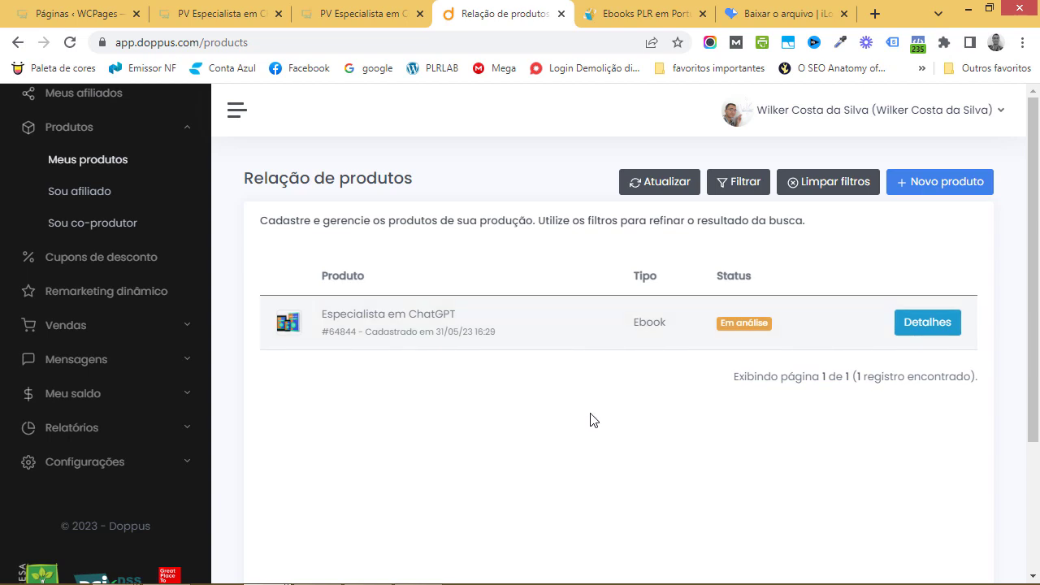
{"action": "scroll", "coordinate": [590, 420], "scroll_direction": "down", "scroll_amount": 2}
{"action": "scroll", "coordinate": [593, 420], "scroll_direction": "up", "scroll_amount": 2}
{"action": "scroll", "coordinate": [72, 243], "scroll_direction": "up", "scroll_amount": 2}
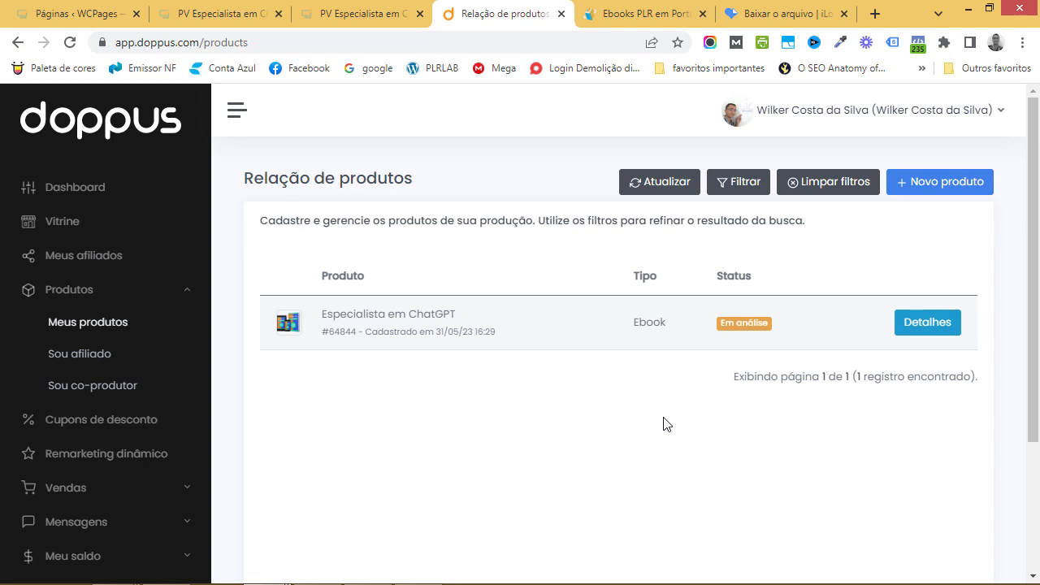
{"action": "left_click", "coordinate": [608, 18]}
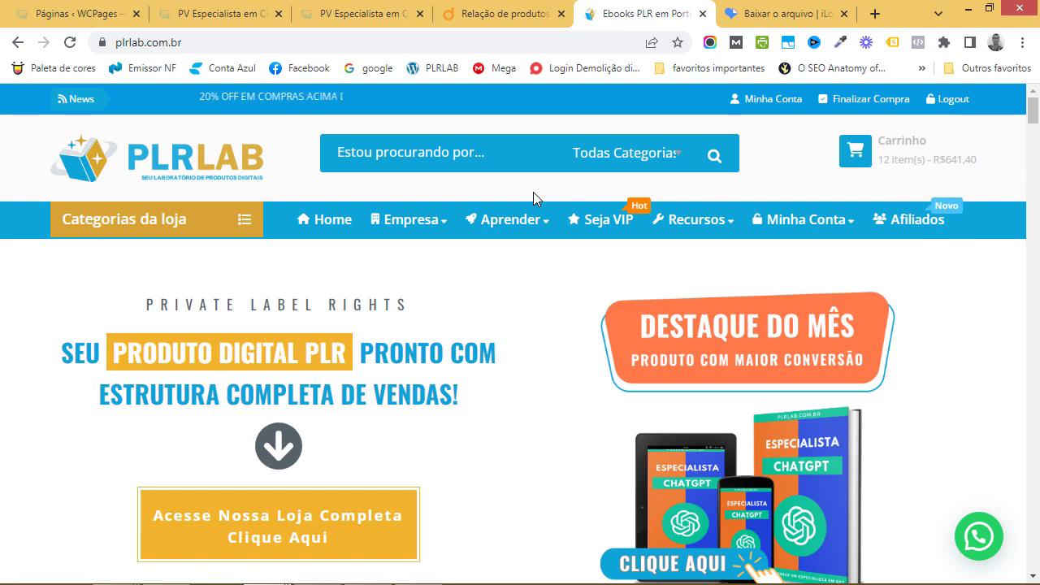
{"action": "left_click", "coordinate": [345, 15]}
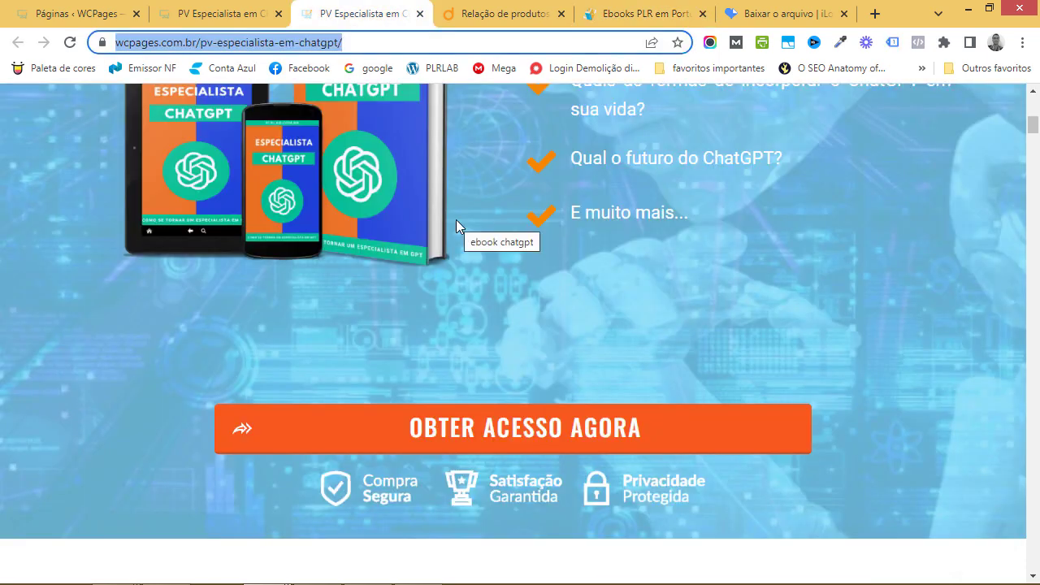
{"action": "left_click", "coordinate": [521, 13]}
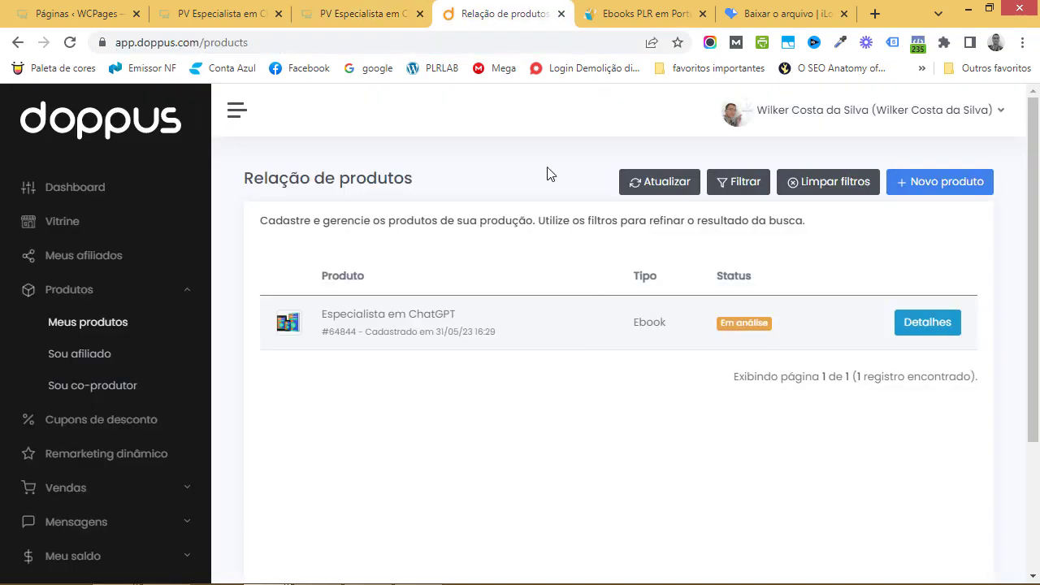